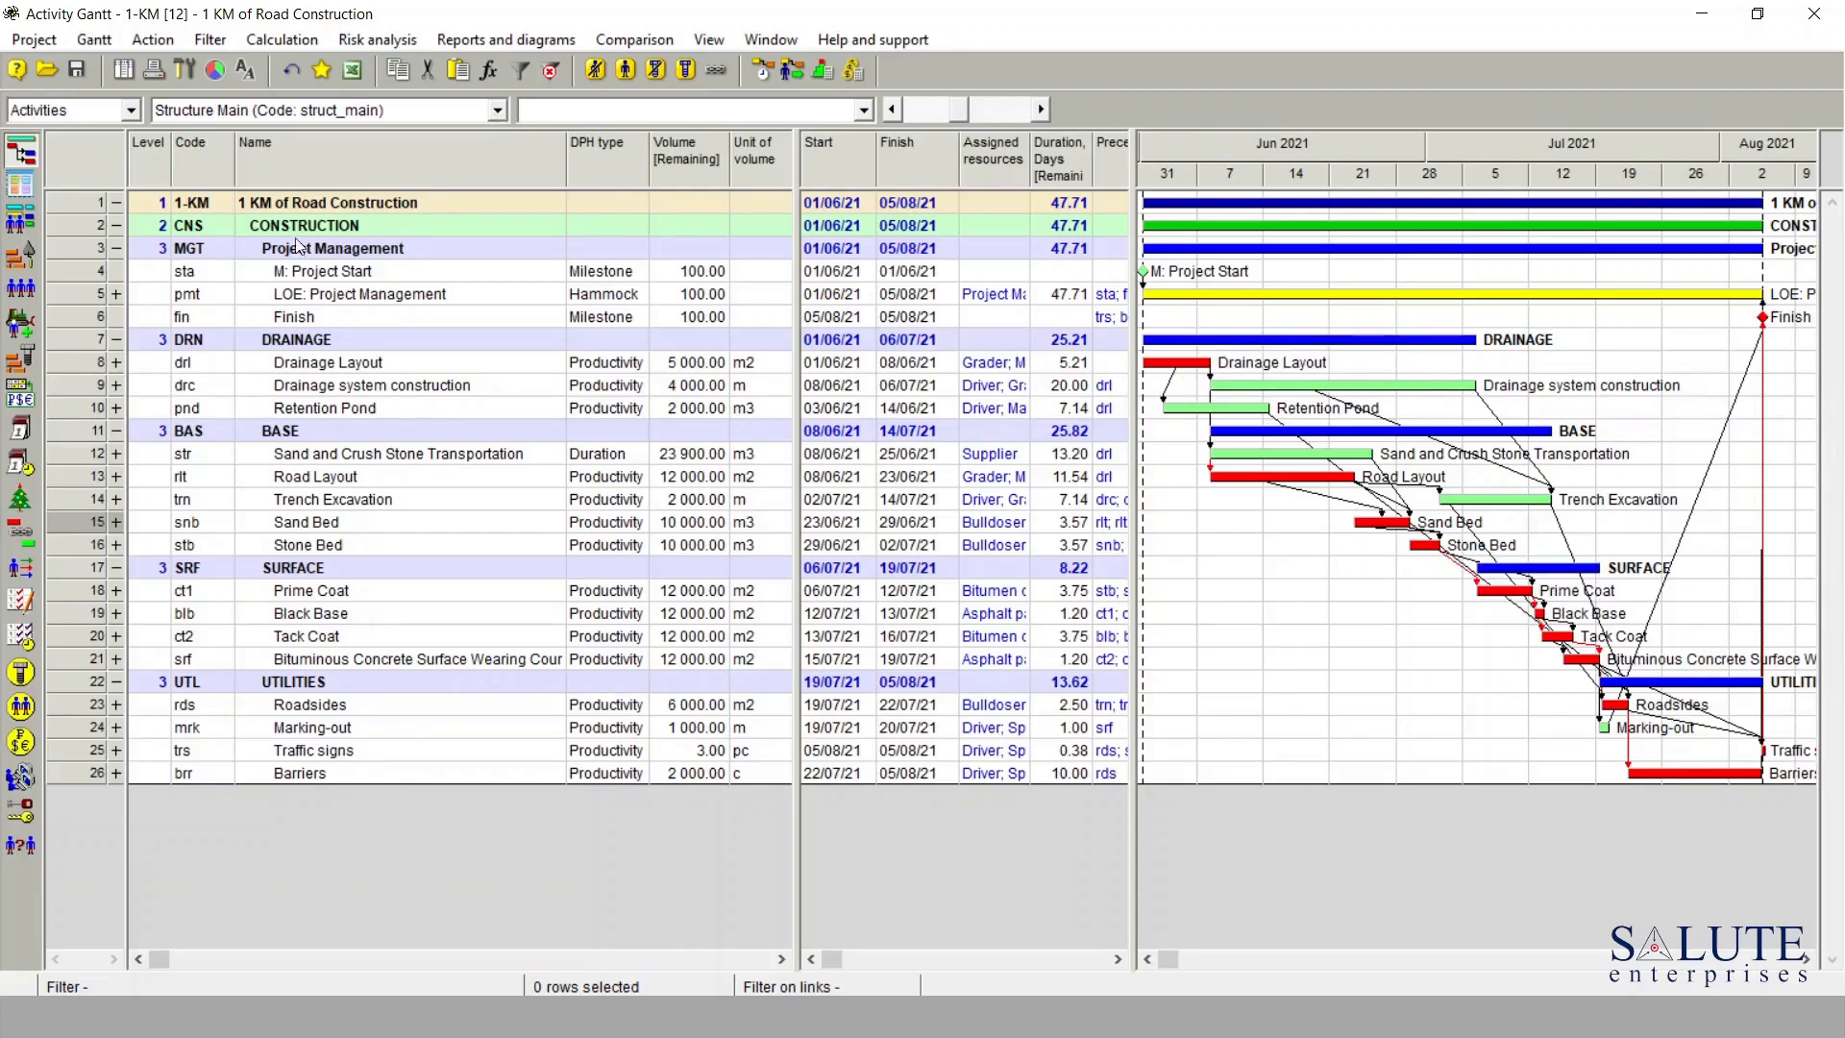
- Examine the assigned resources and materials under the activities in the Gantt table, hiding each again after review
click(629, 71)
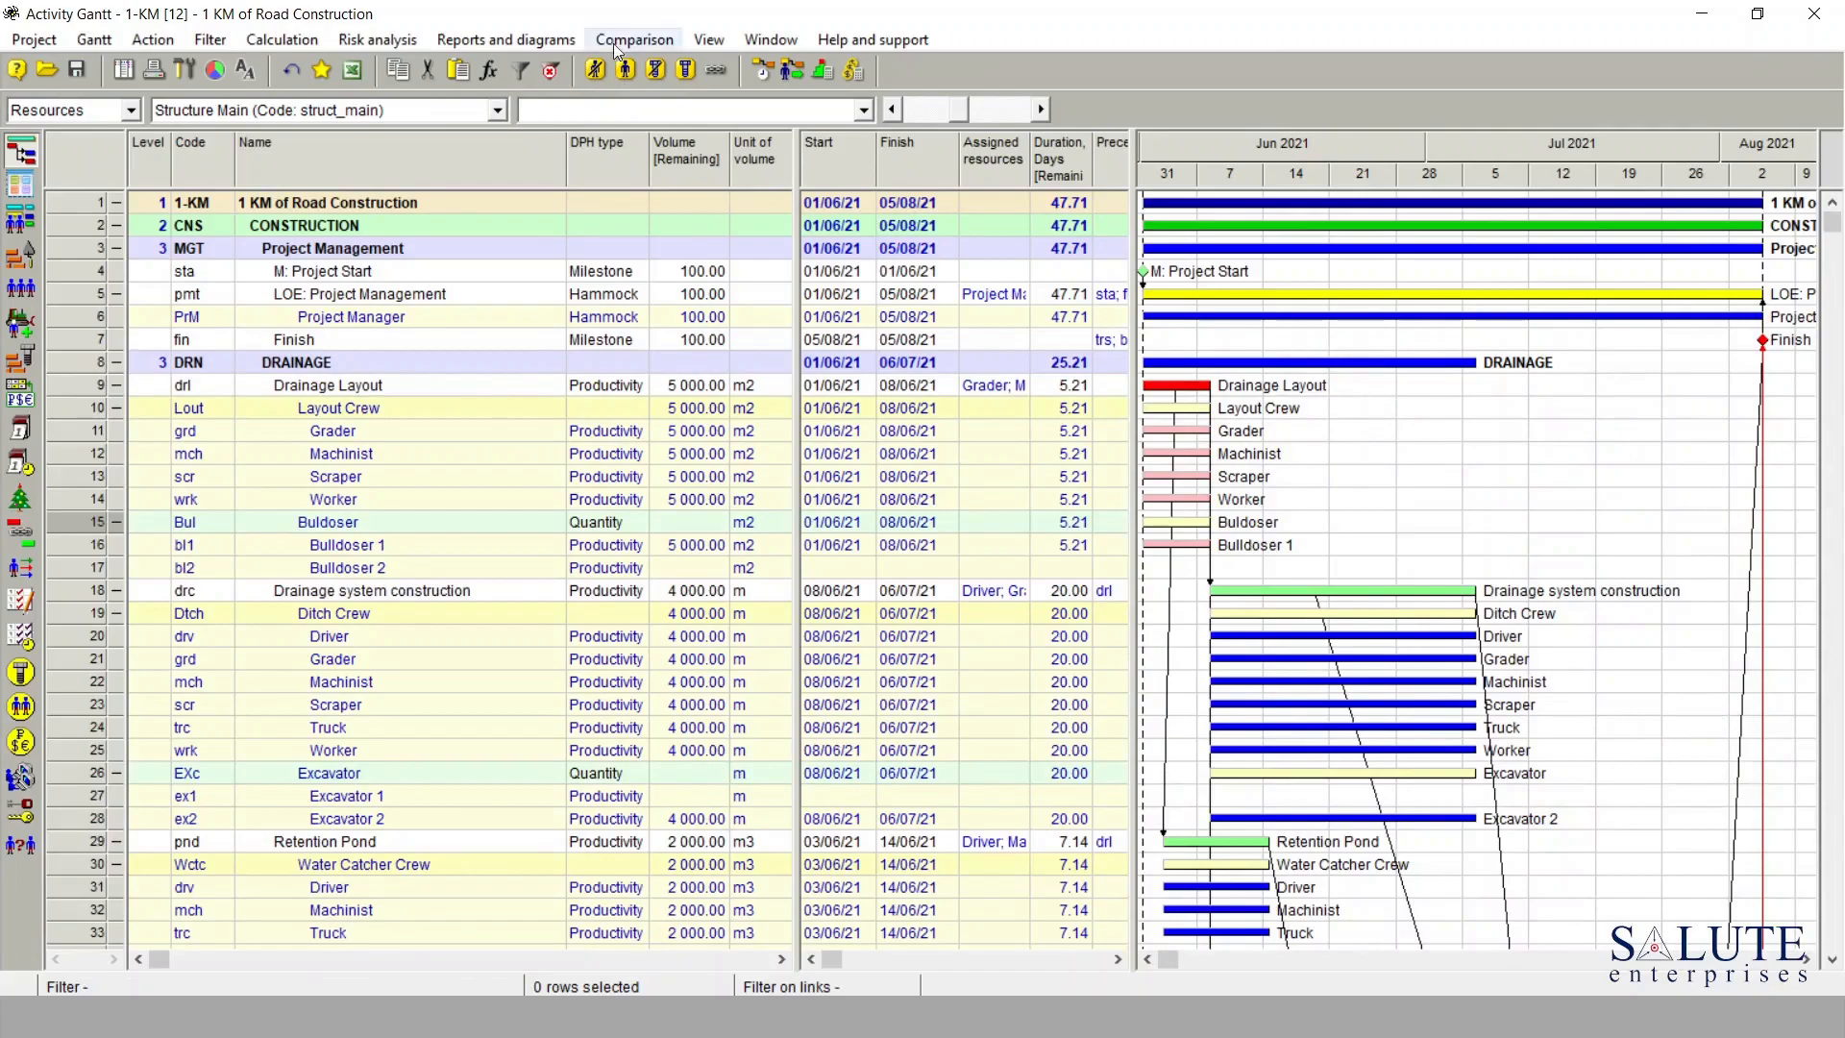
click(596, 71)
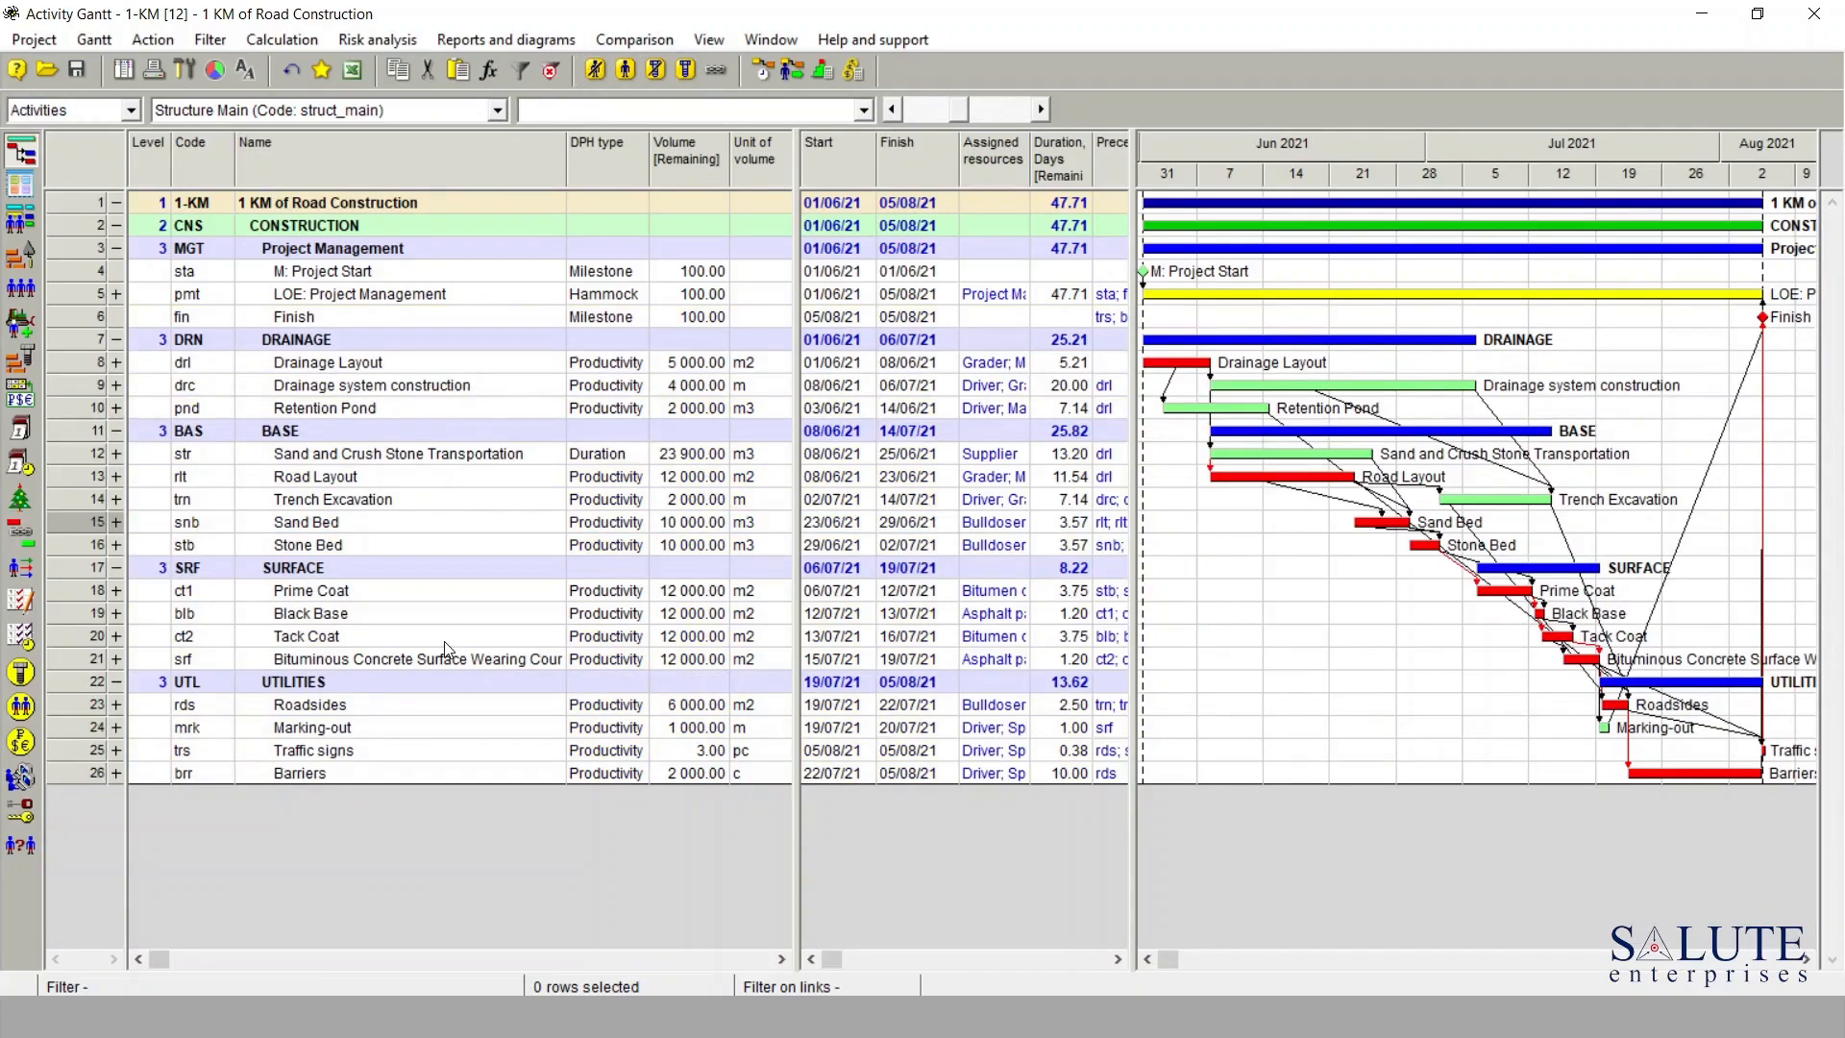
click(686, 71)
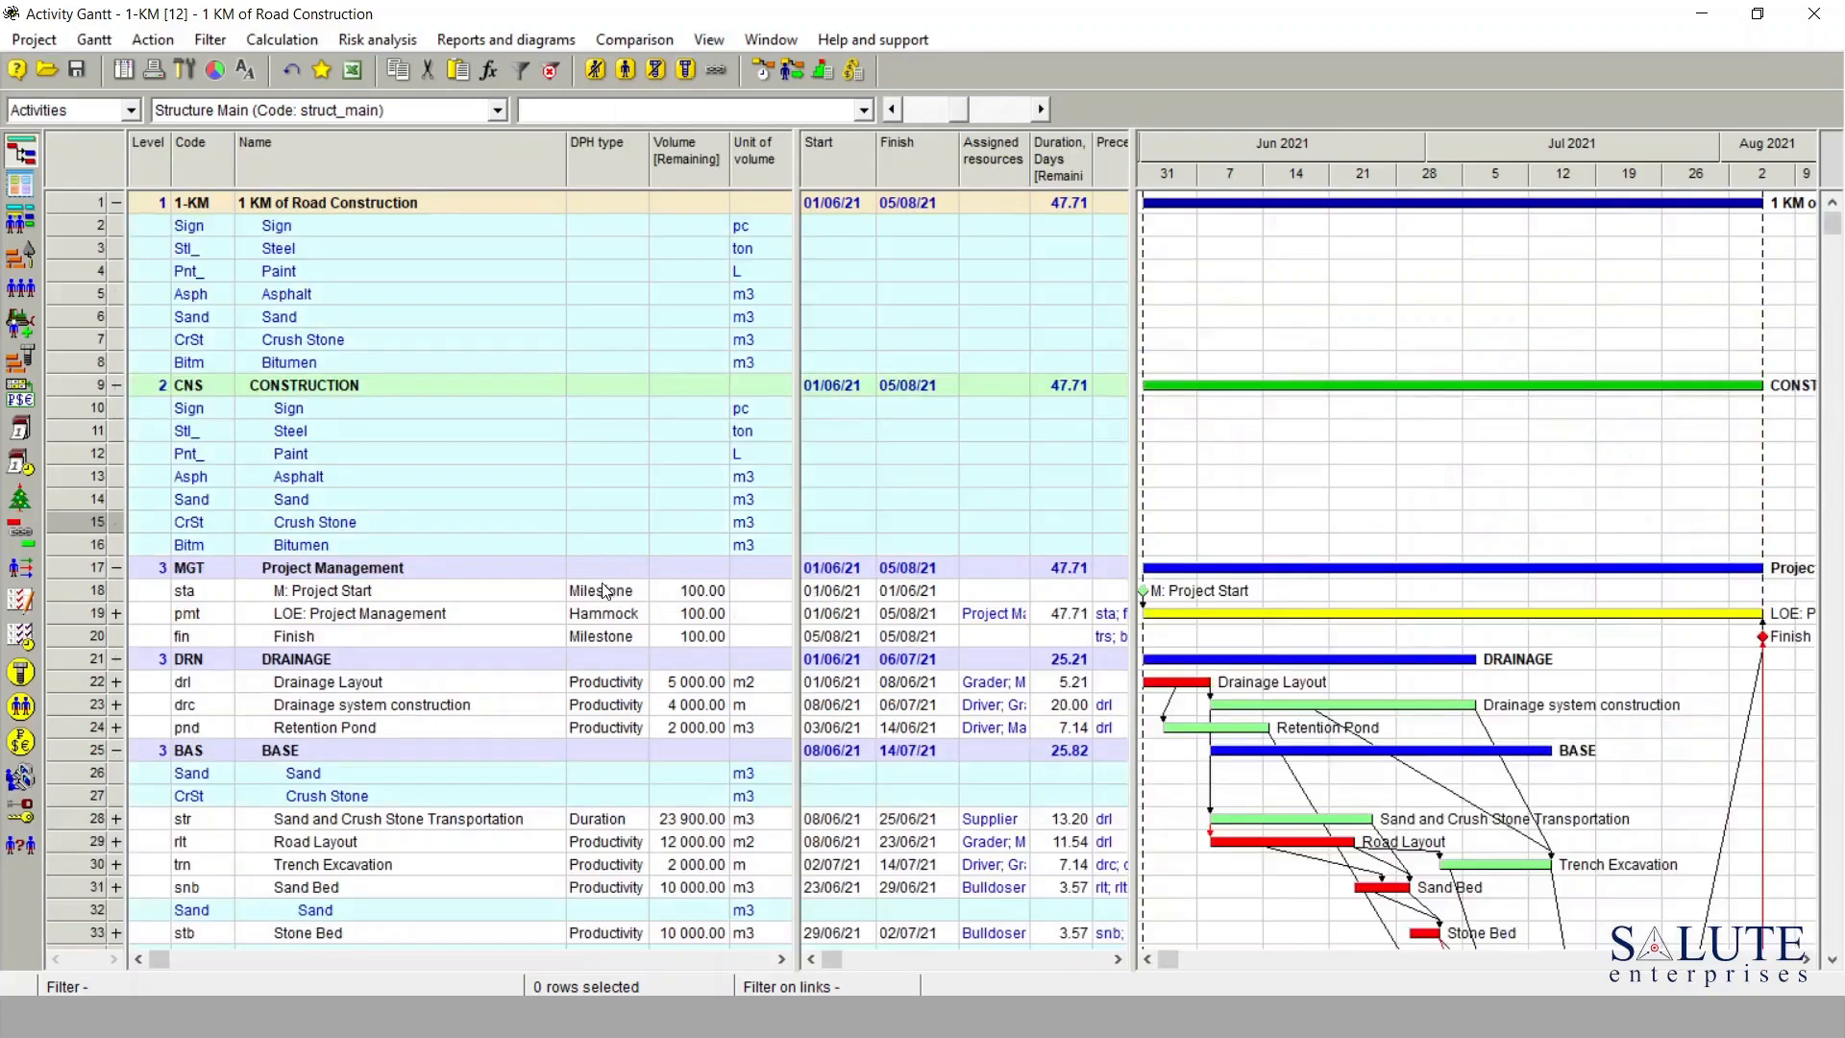
scroll(609, 633, down, 5)
scroll(610, 632, down, 1)
scroll(609, 633, up, 7)
click(686, 71)
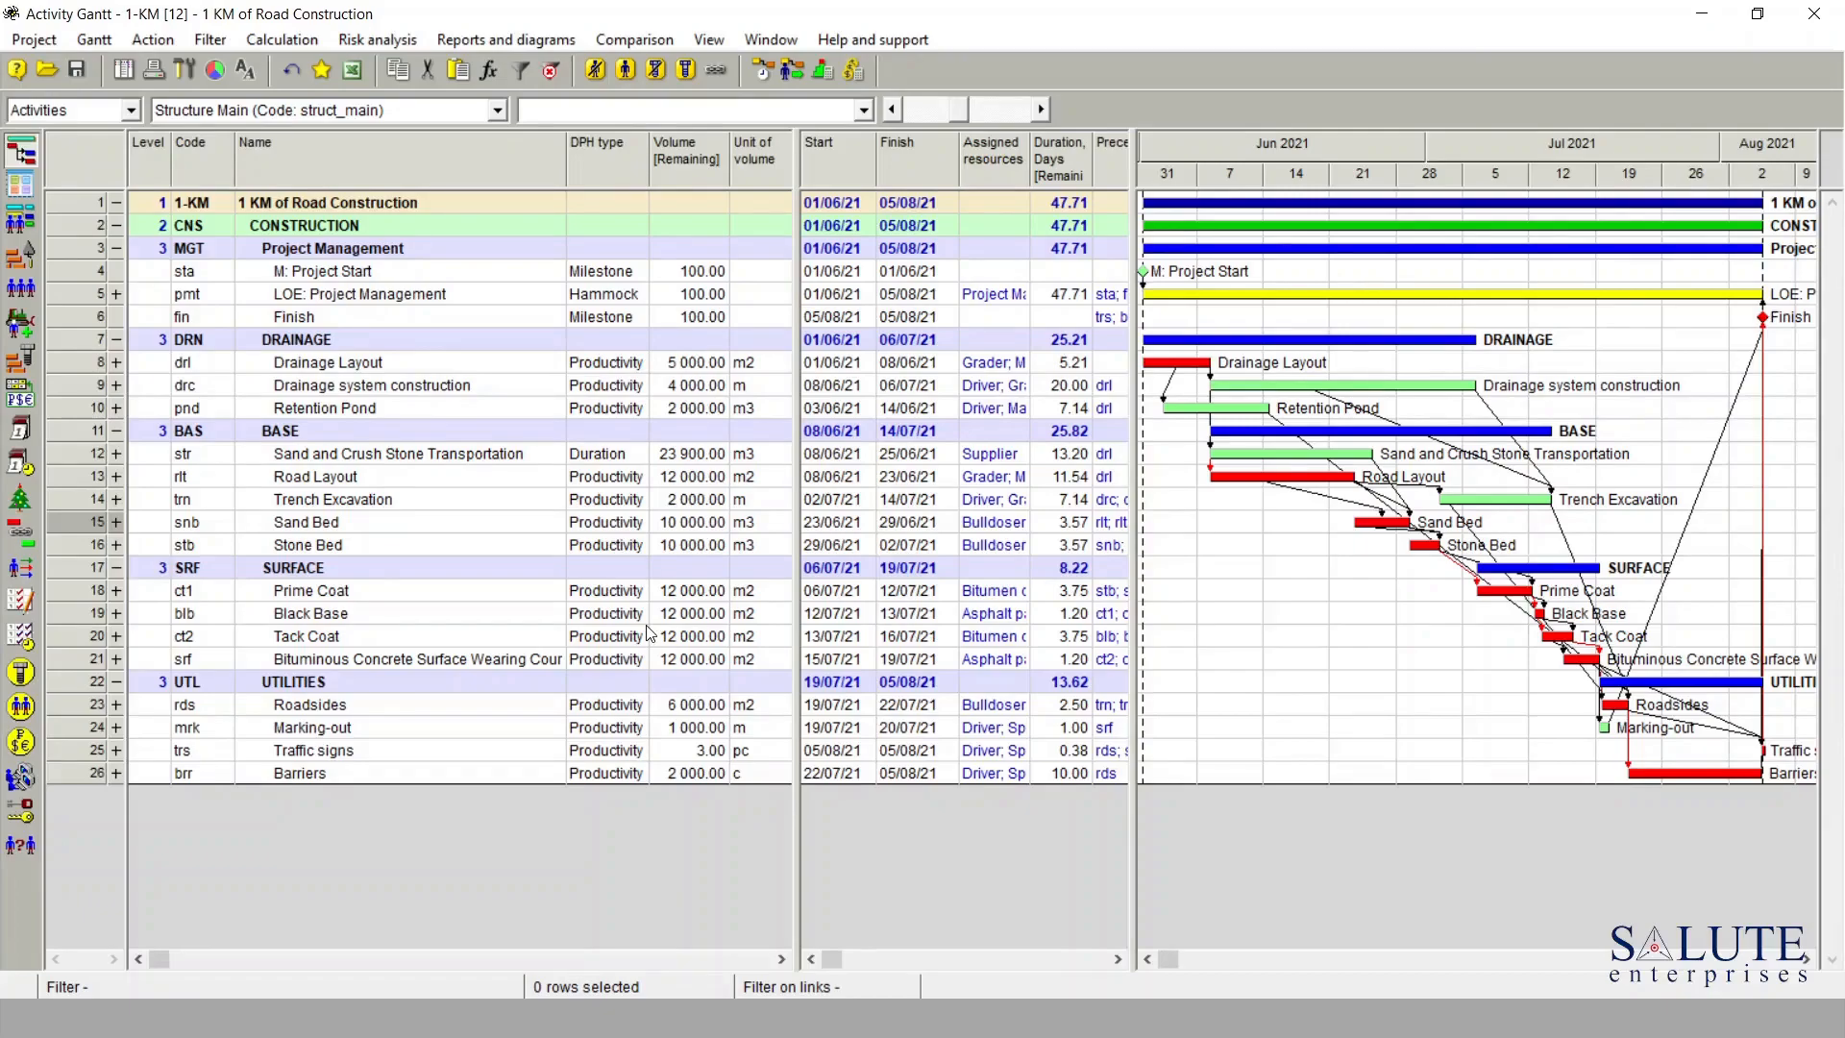
- Open the project's cost components table and inspect the properties of the existing Cost component without changing them
click(700, 41)
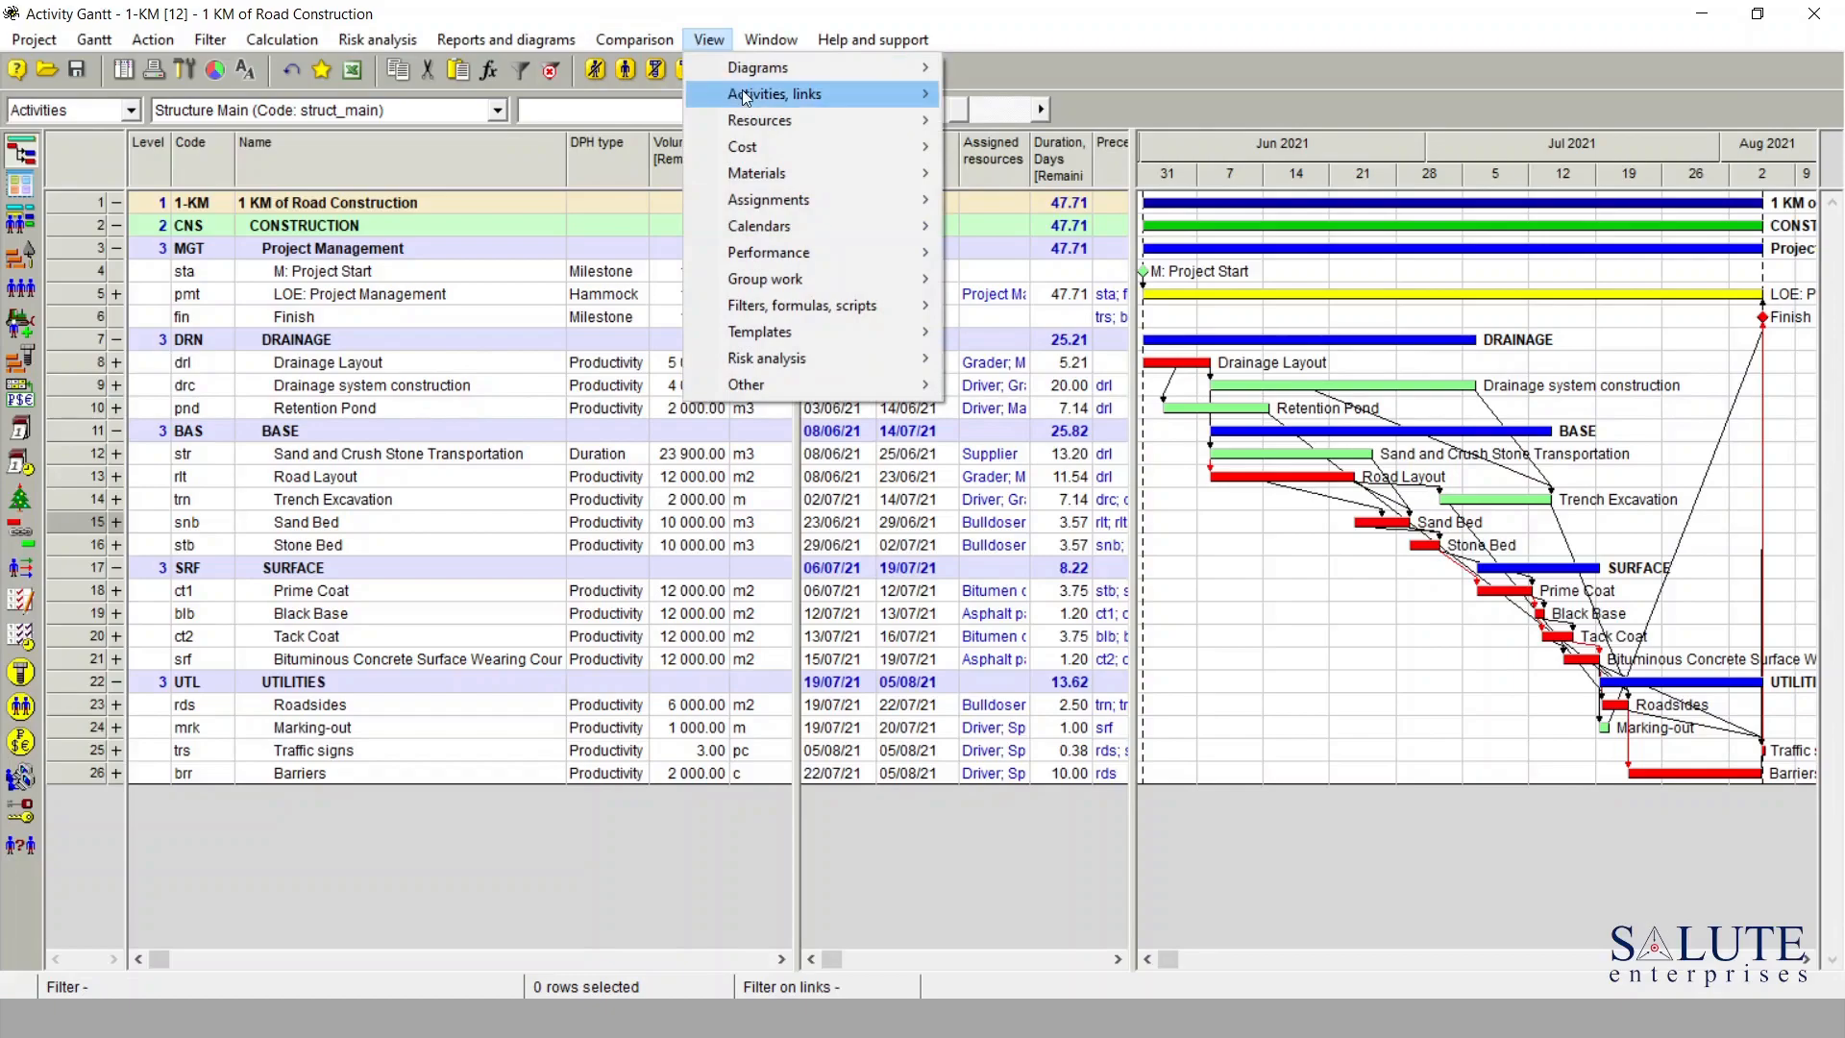
mouse_move(790, 143)
click(982, 149)
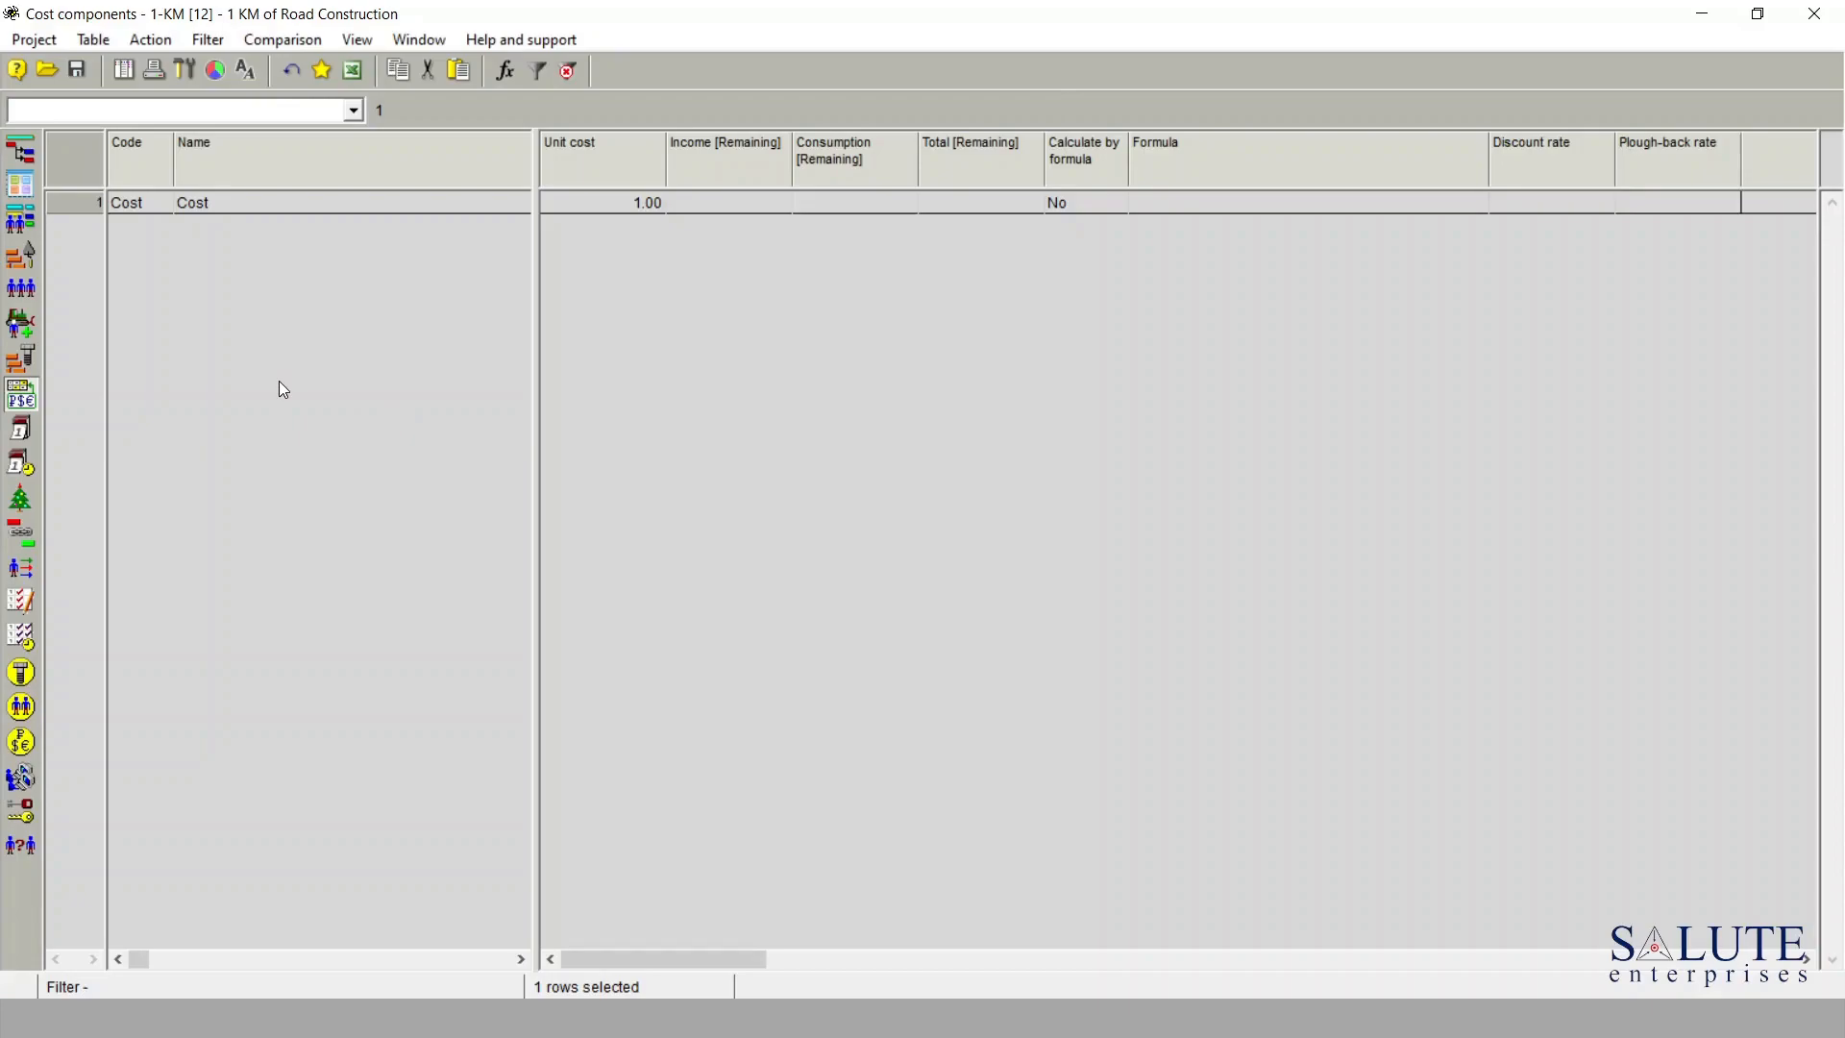
double_click(80, 205)
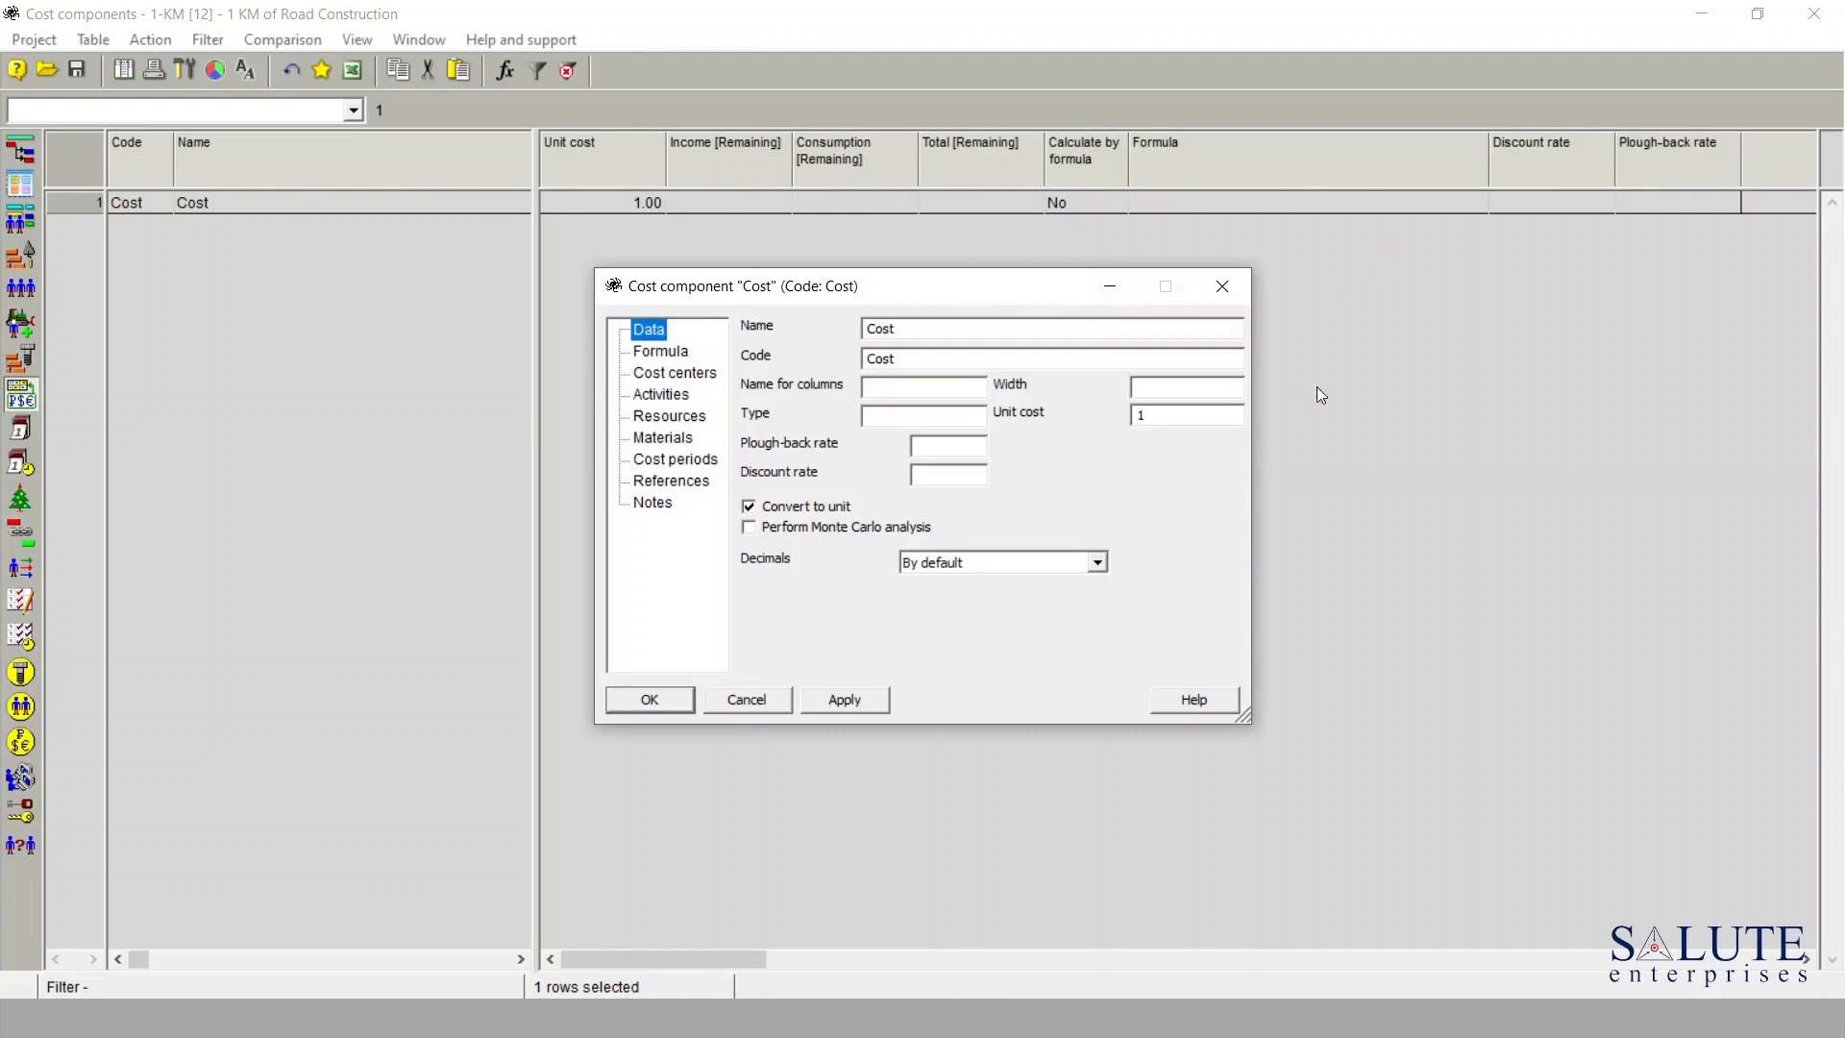
click(1222, 300)
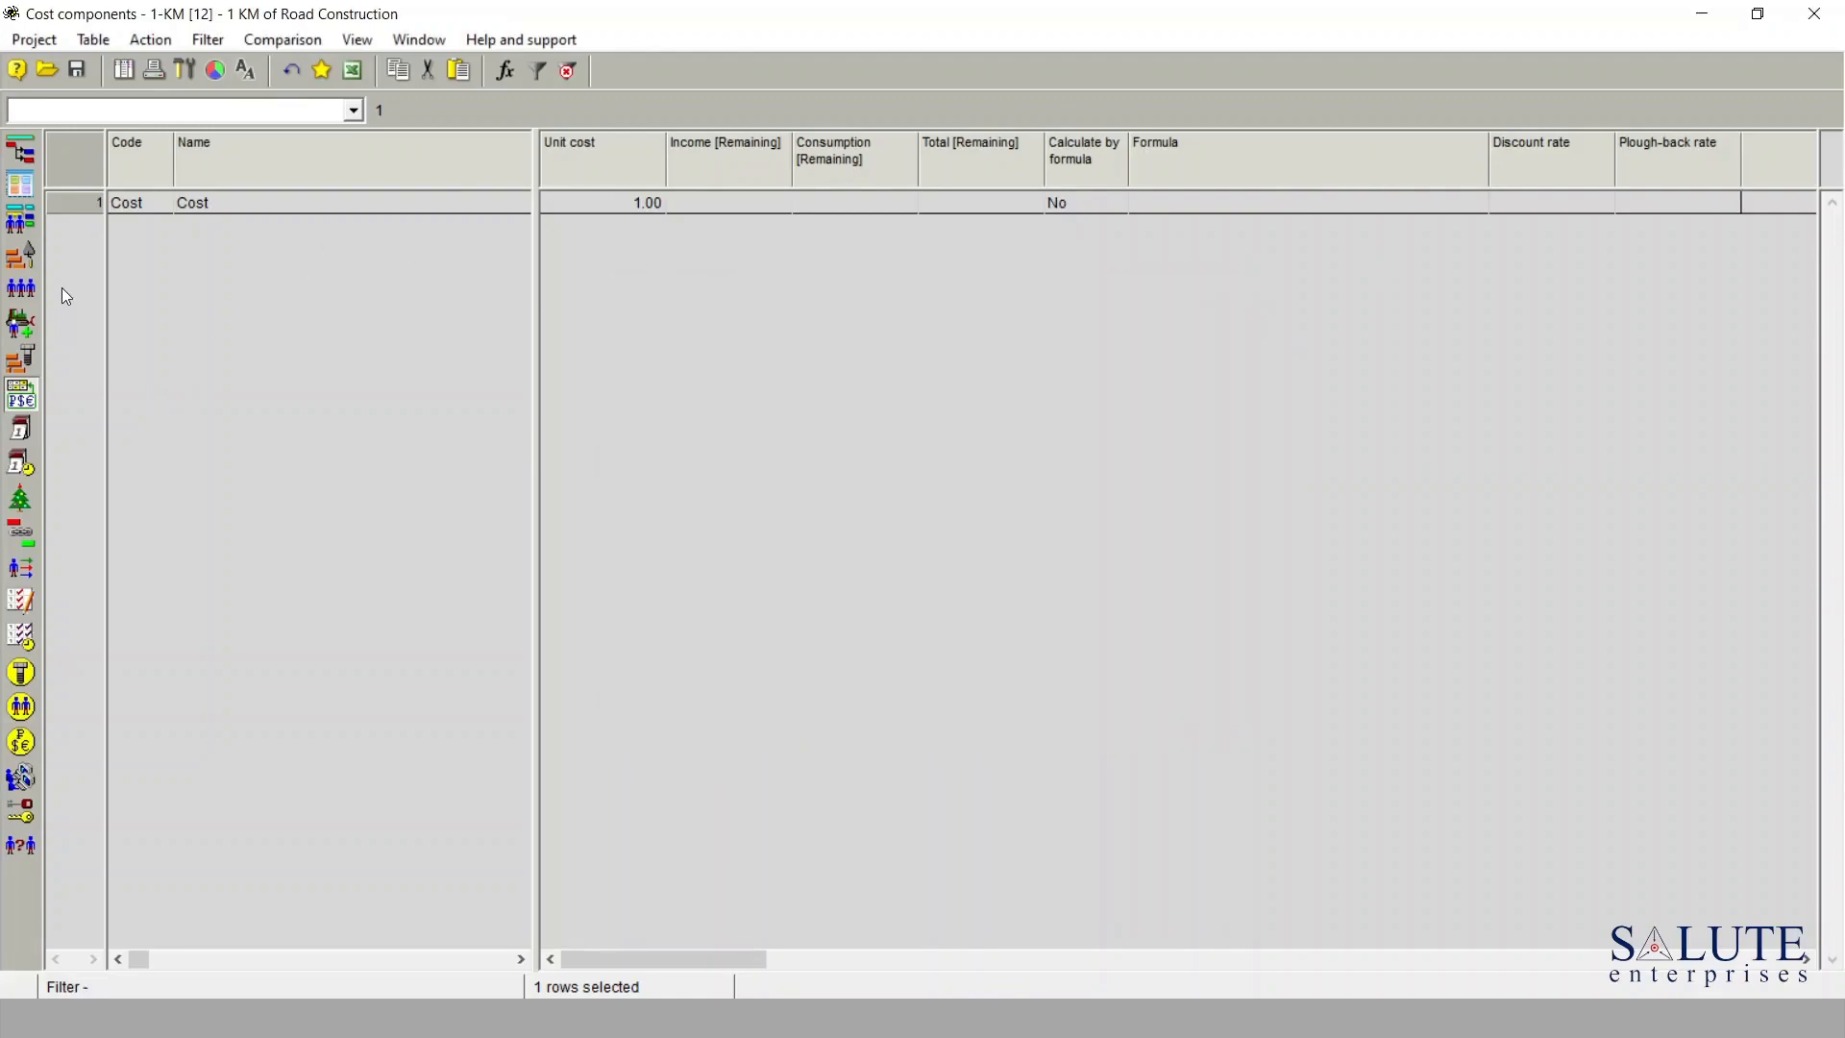
- Add three cost components and fill the four rows as mtc Material Cost, mcc Machine Cost, lbc Labour Cost and ext External services
right_click(86, 237)
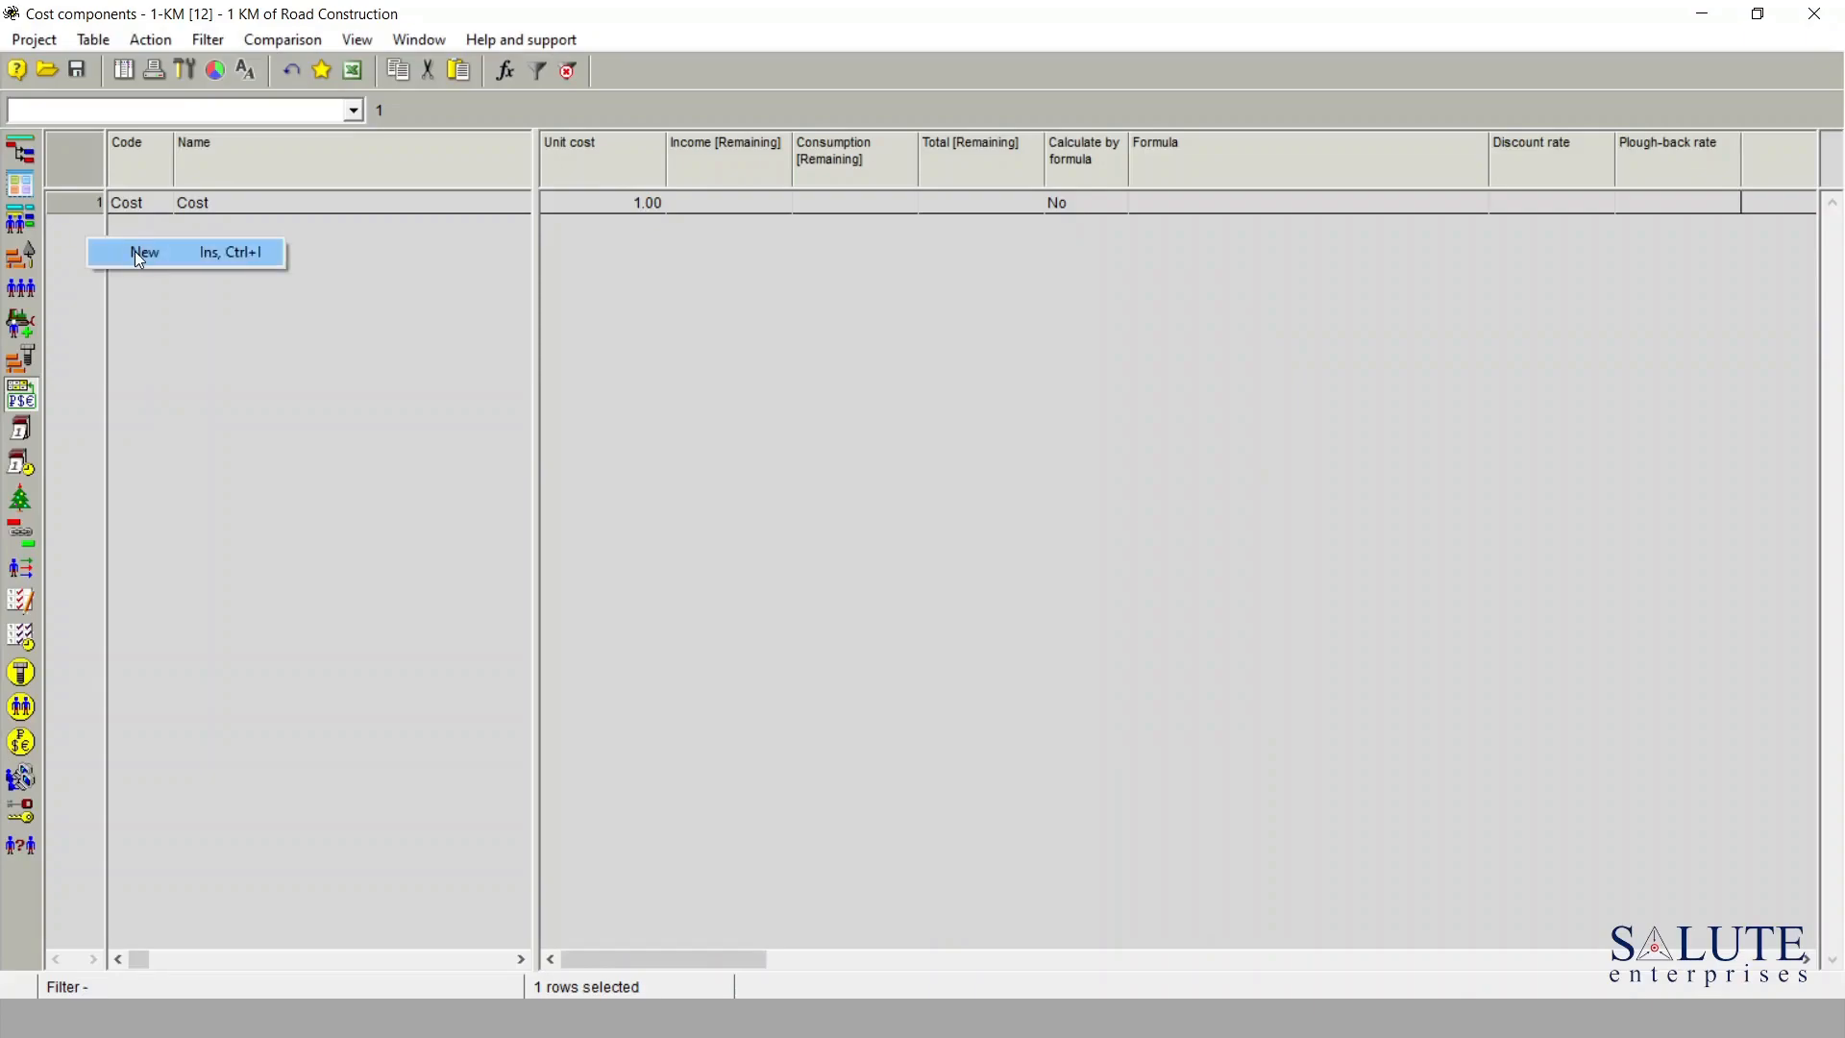
click(133, 251)
right_click(62, 257)
click(93, 267)
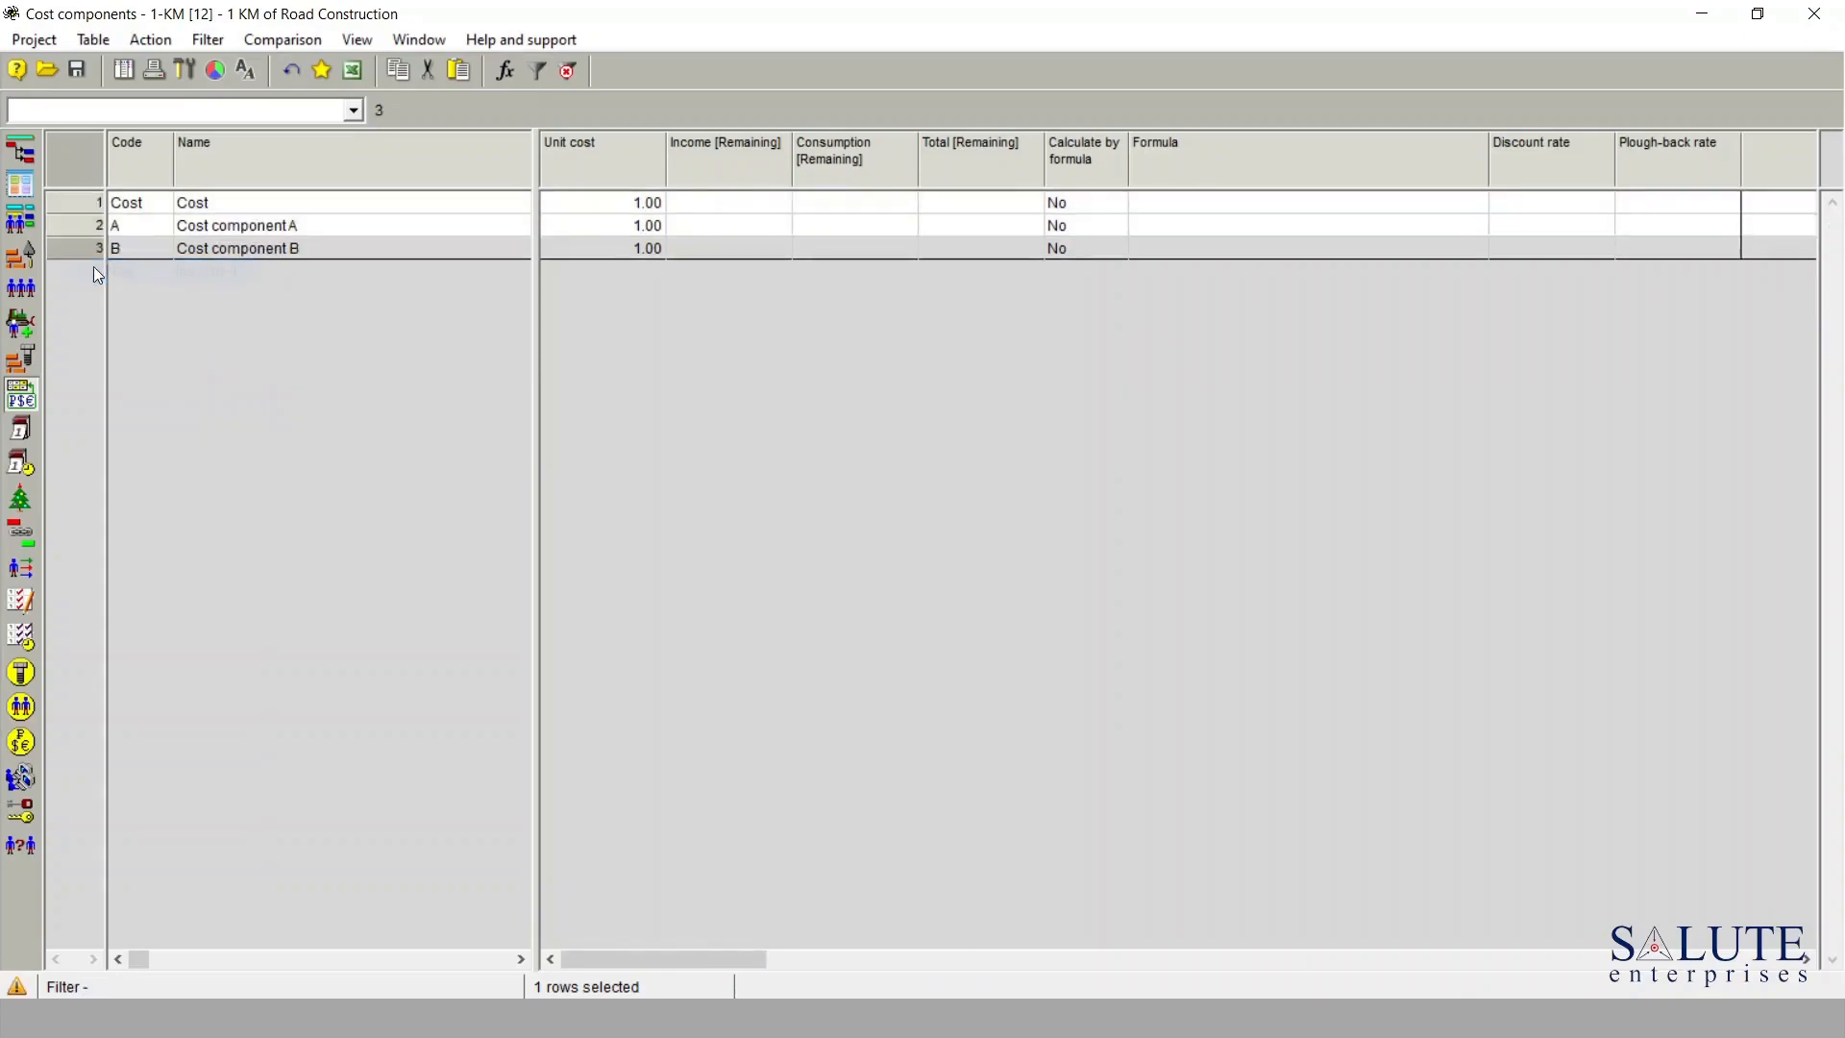
click(100, 283)
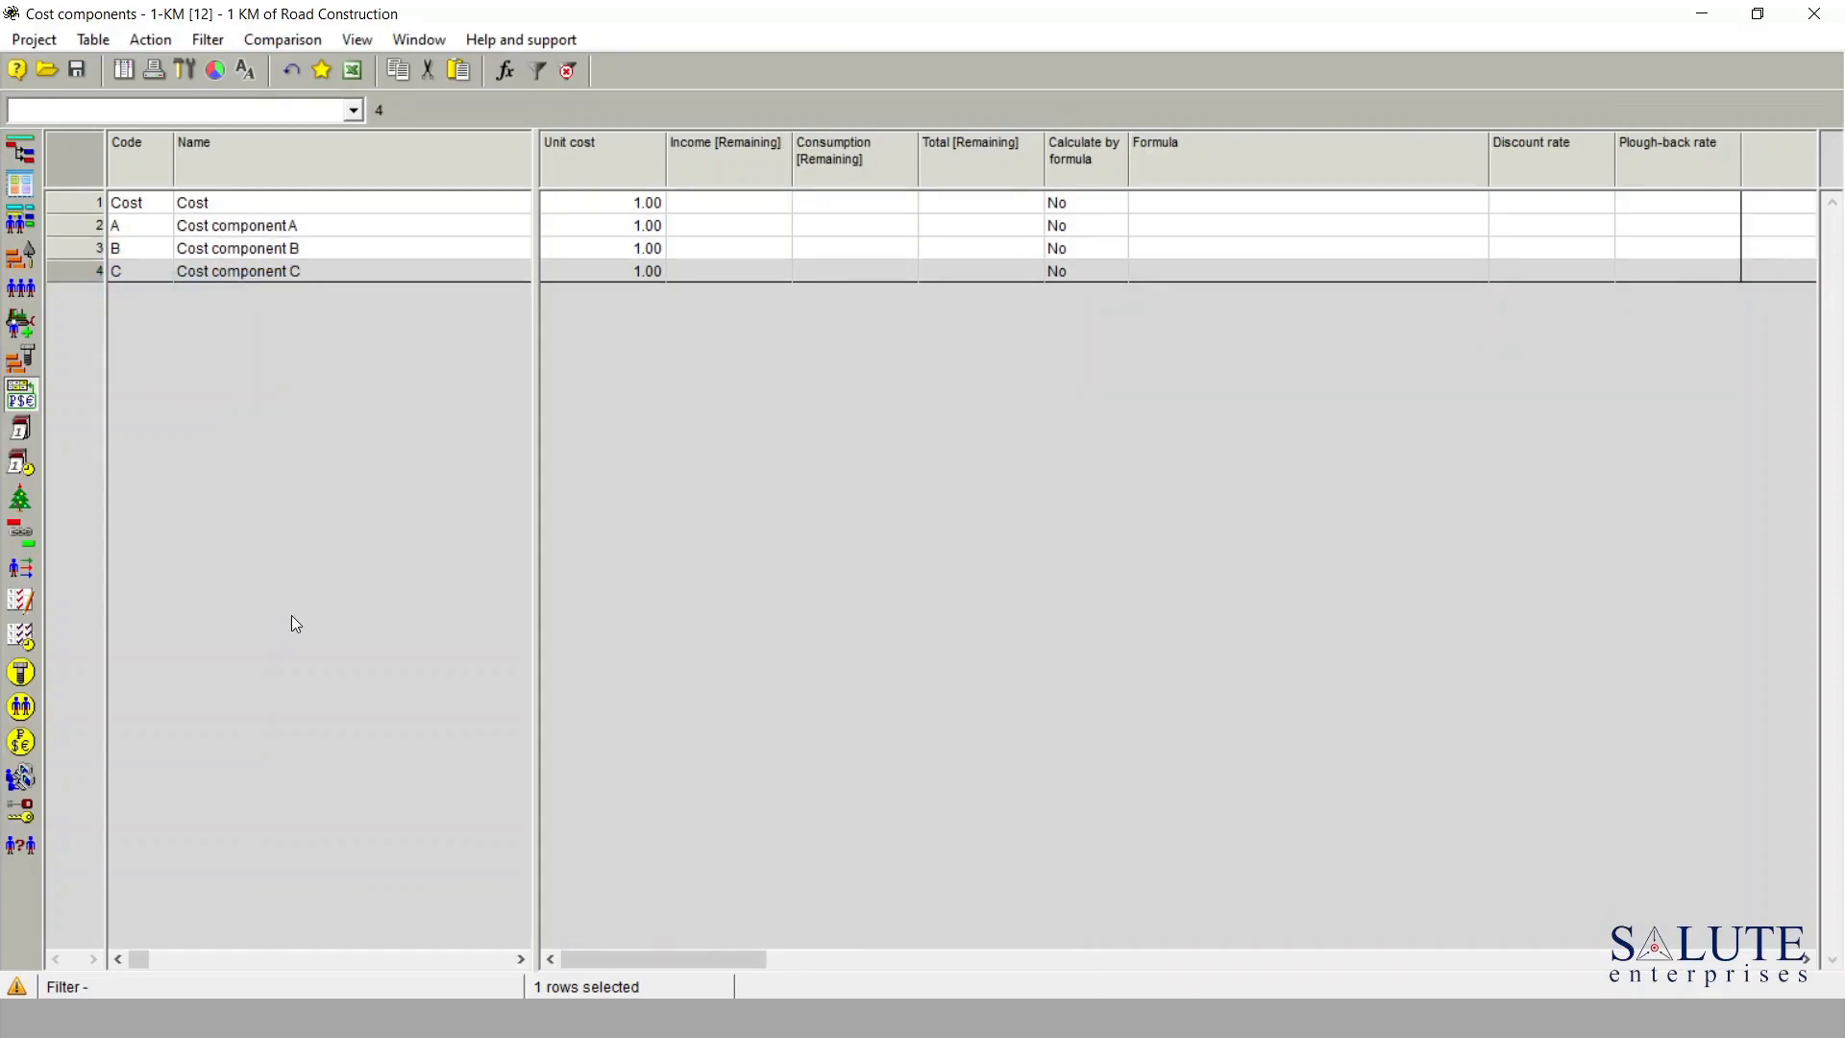
click(152, 202)
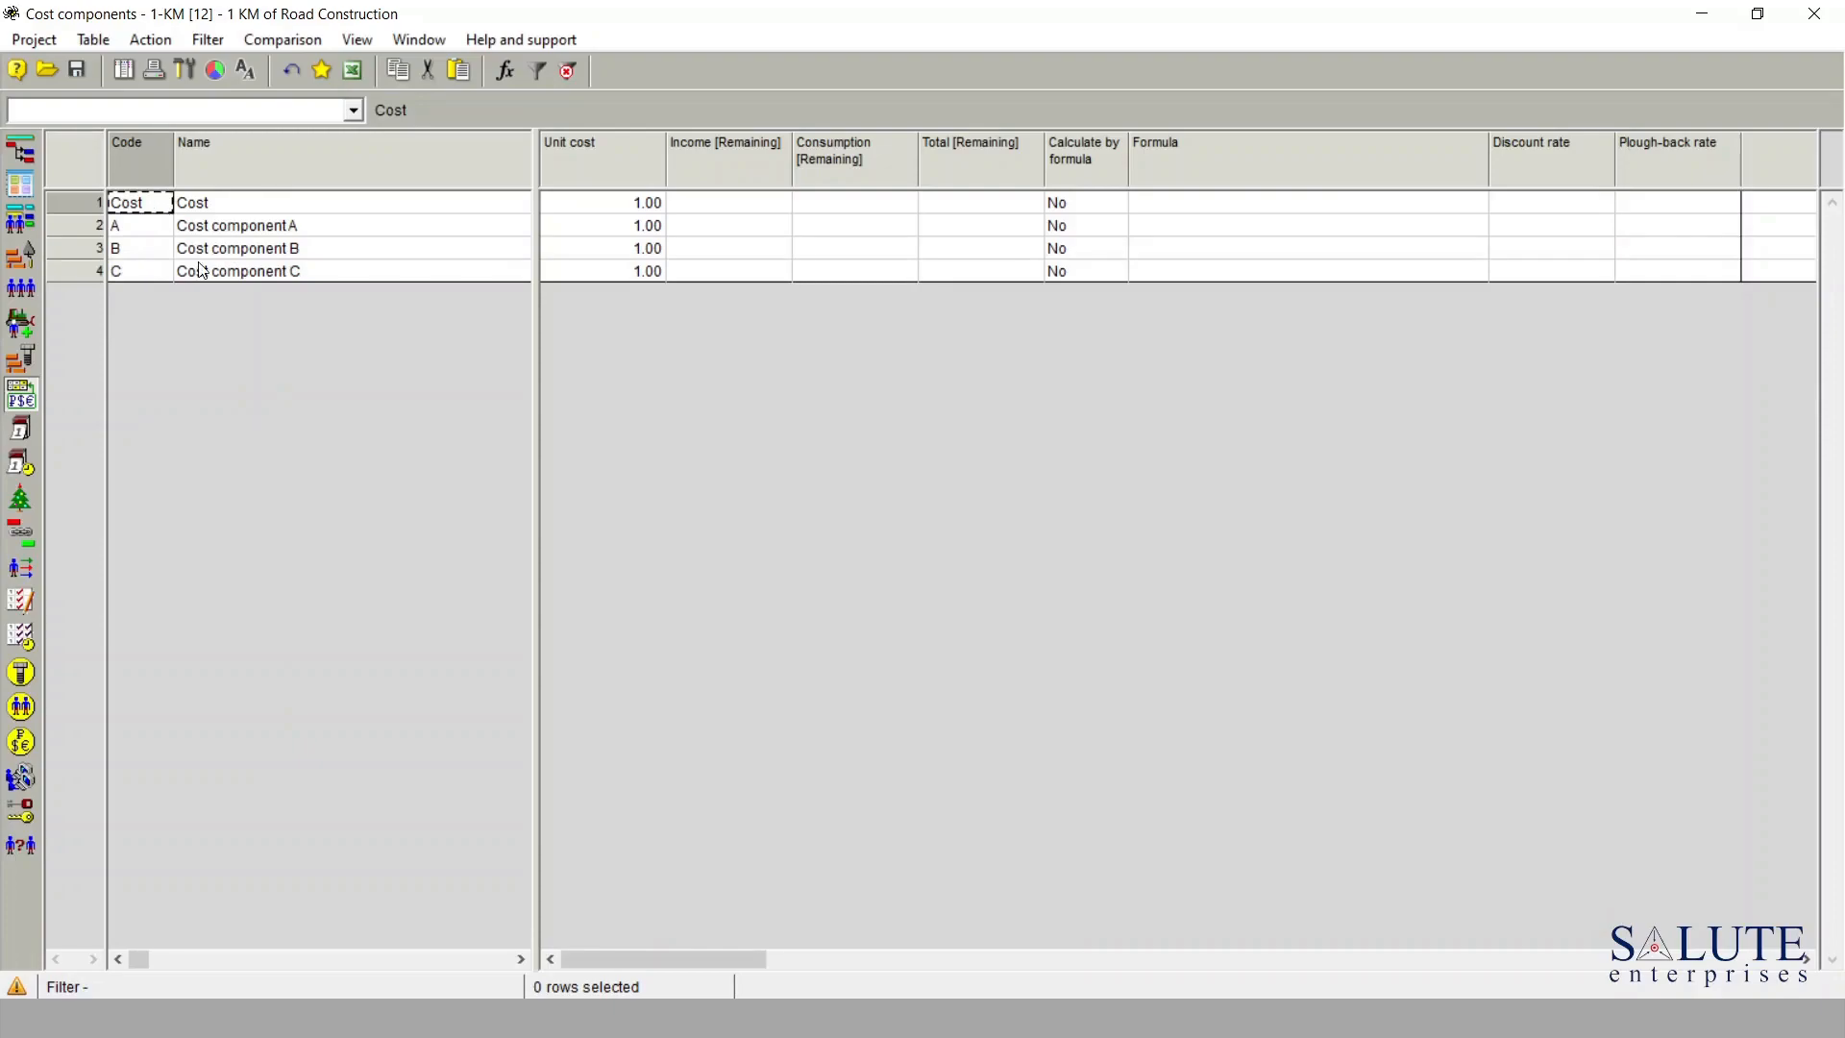
text(mtc	Material Cost mcc	Machine Cost lbc	Labour Cost ext	External services)
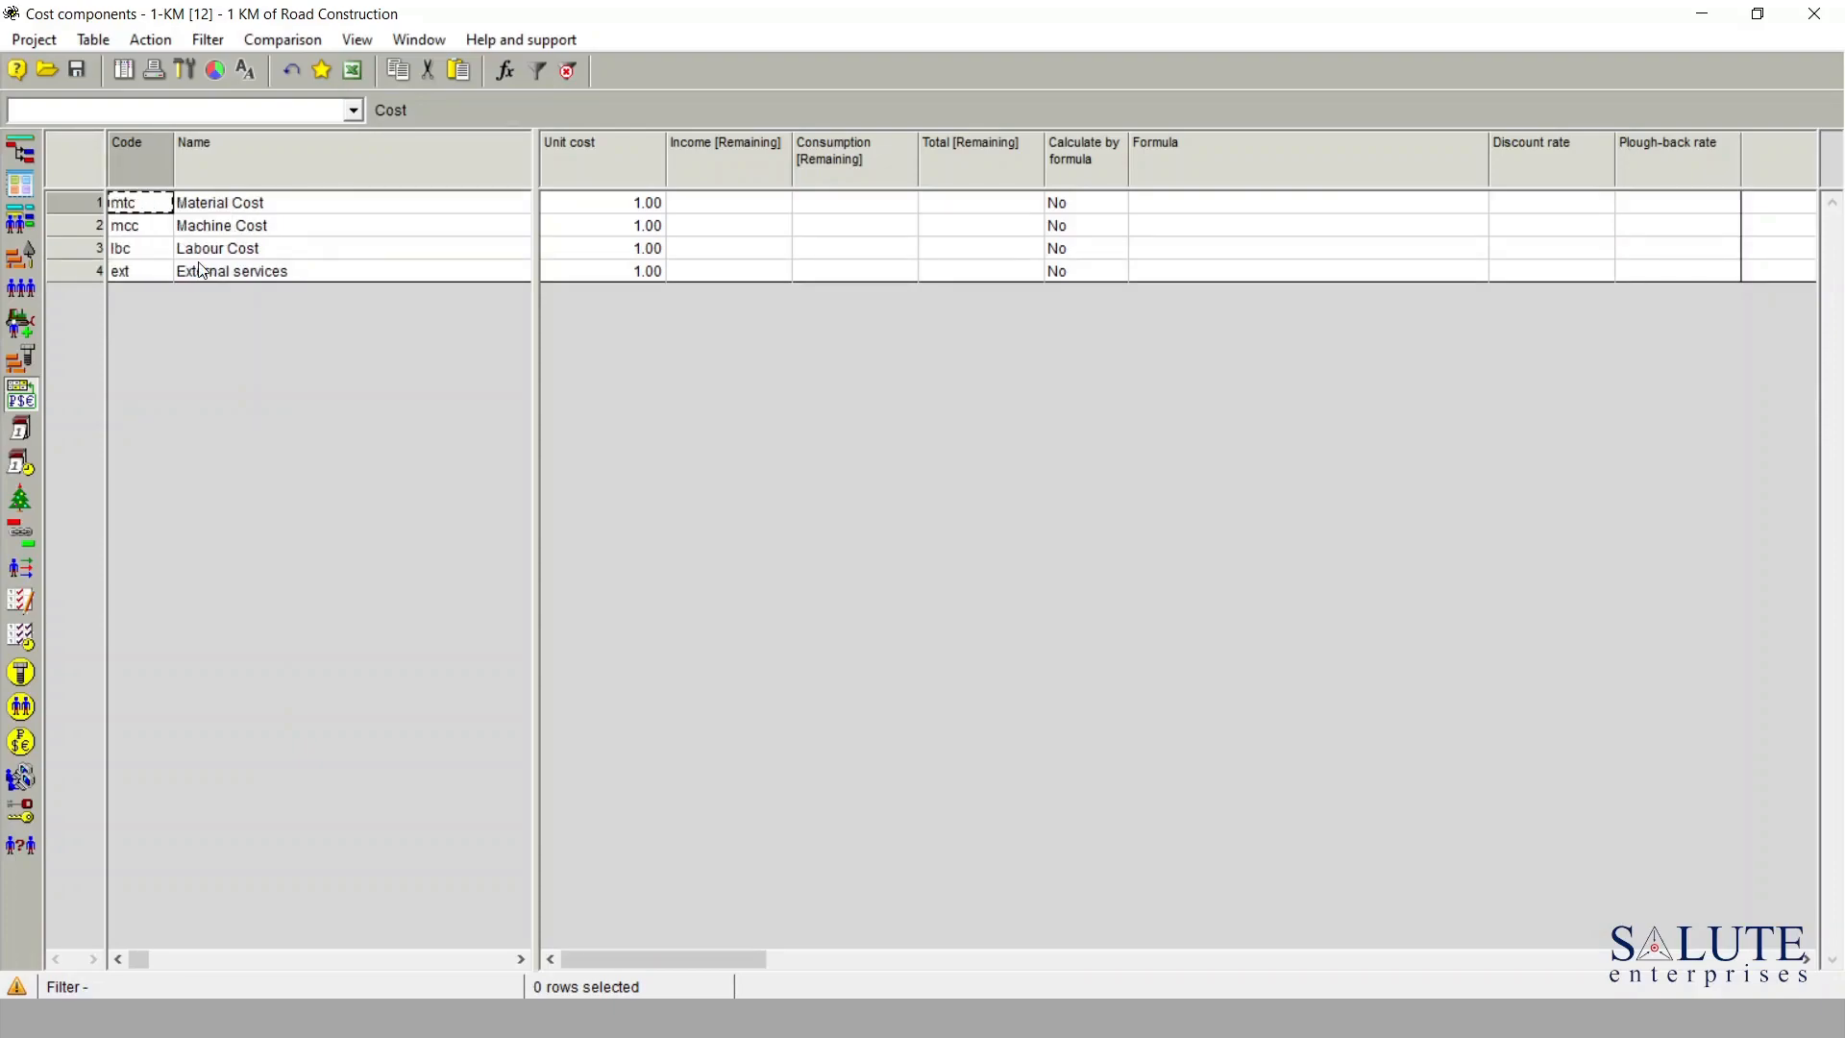
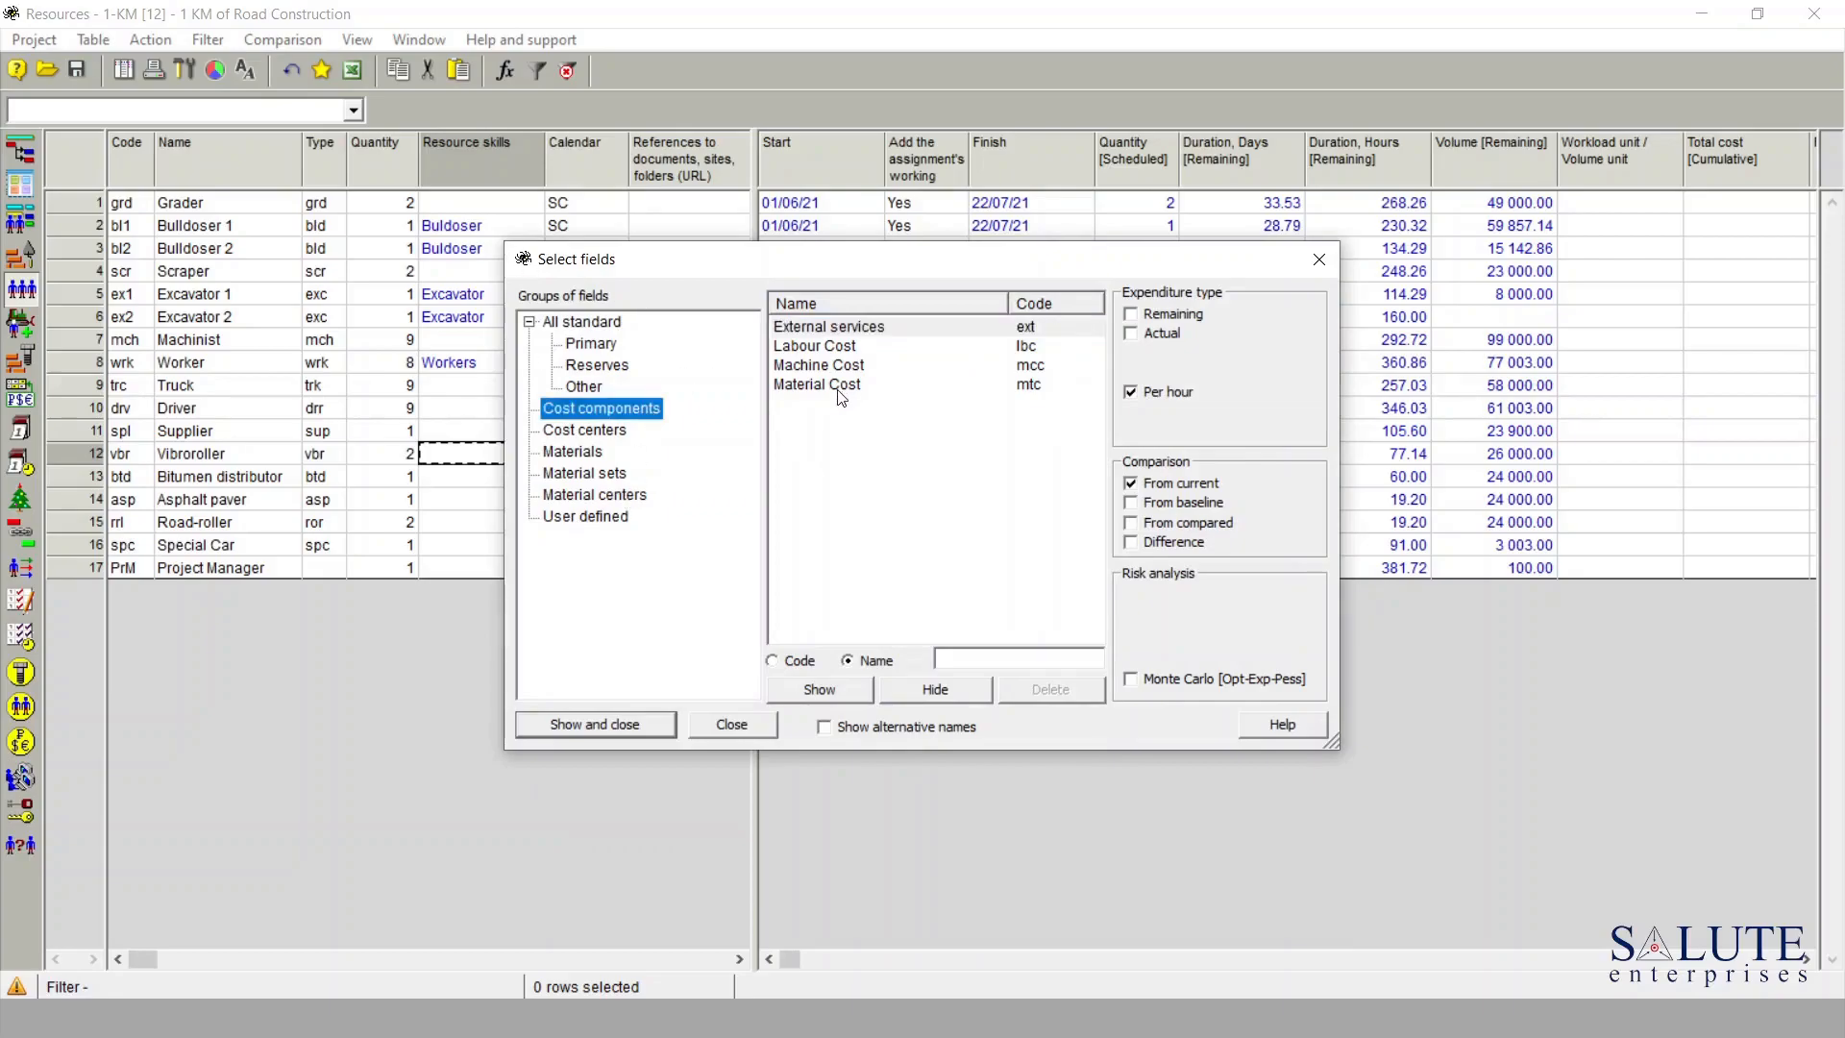
- Show the per-hour Labour Cost and Machine Cost columns in the resources table and narrow both columns
click(798, 348)
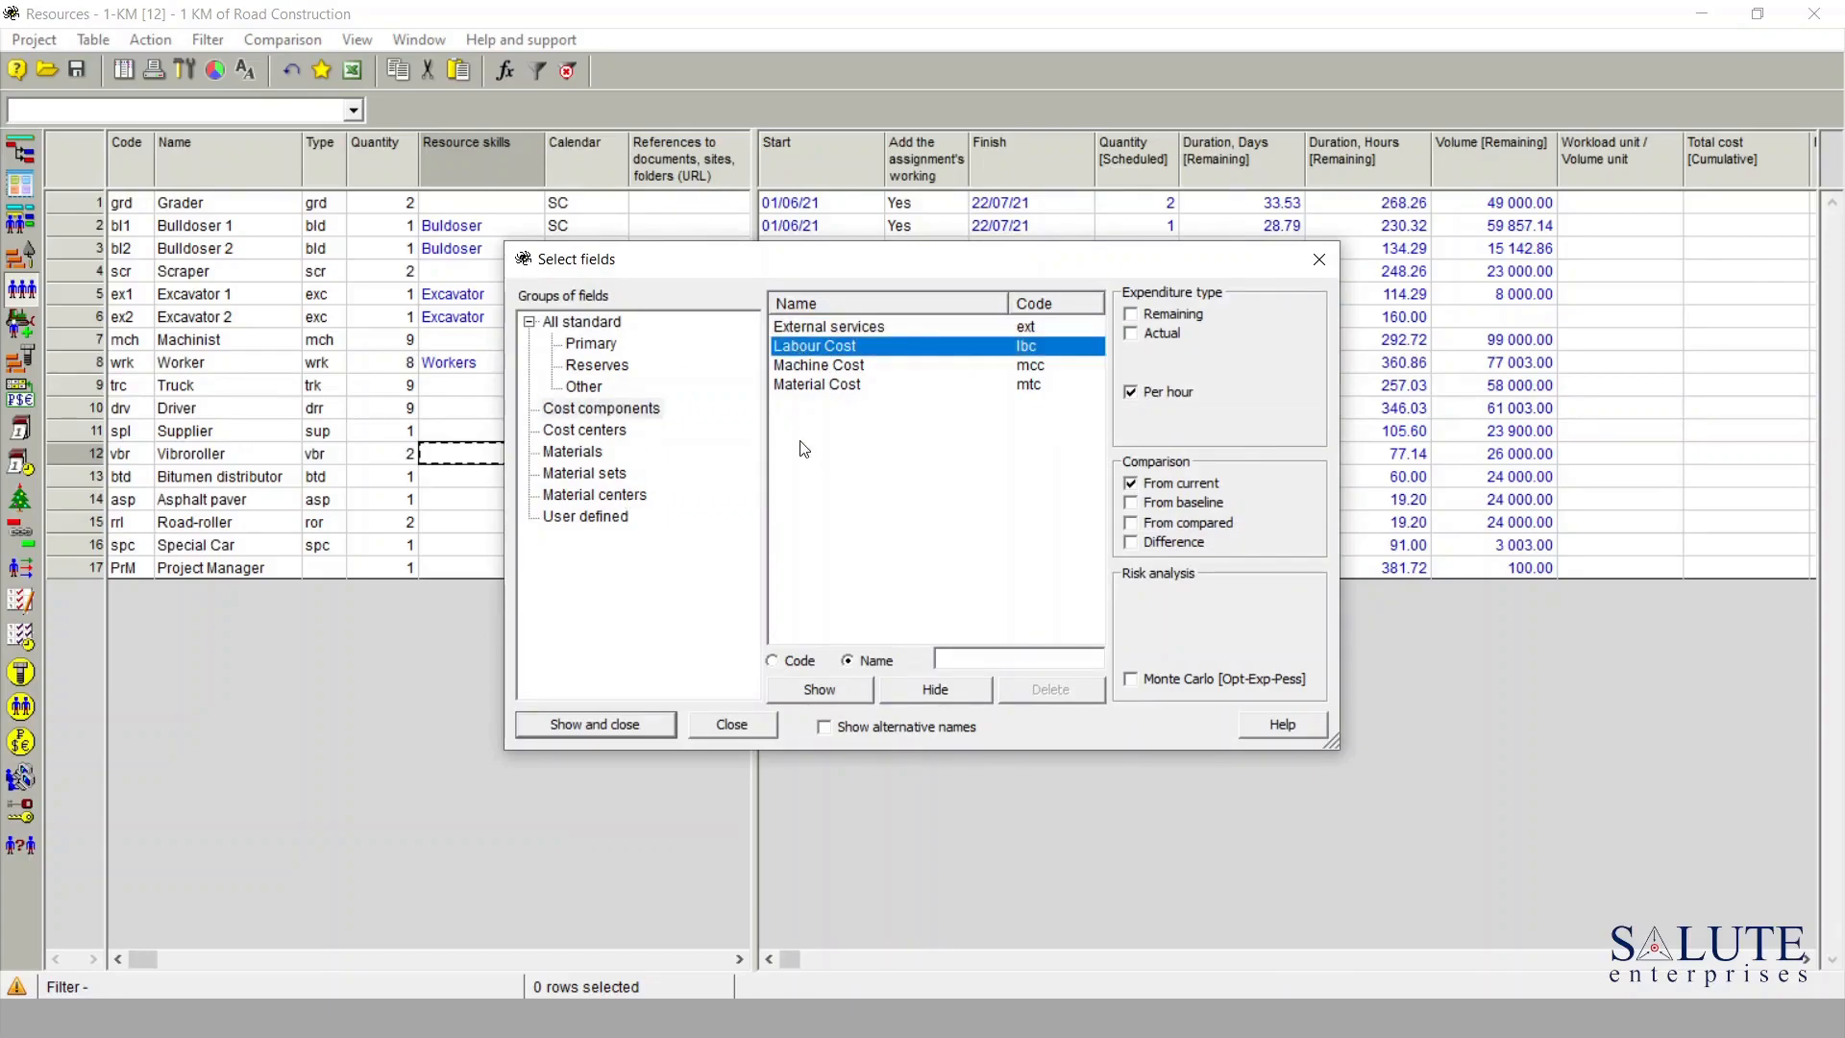
ctrl+click(818, 367)
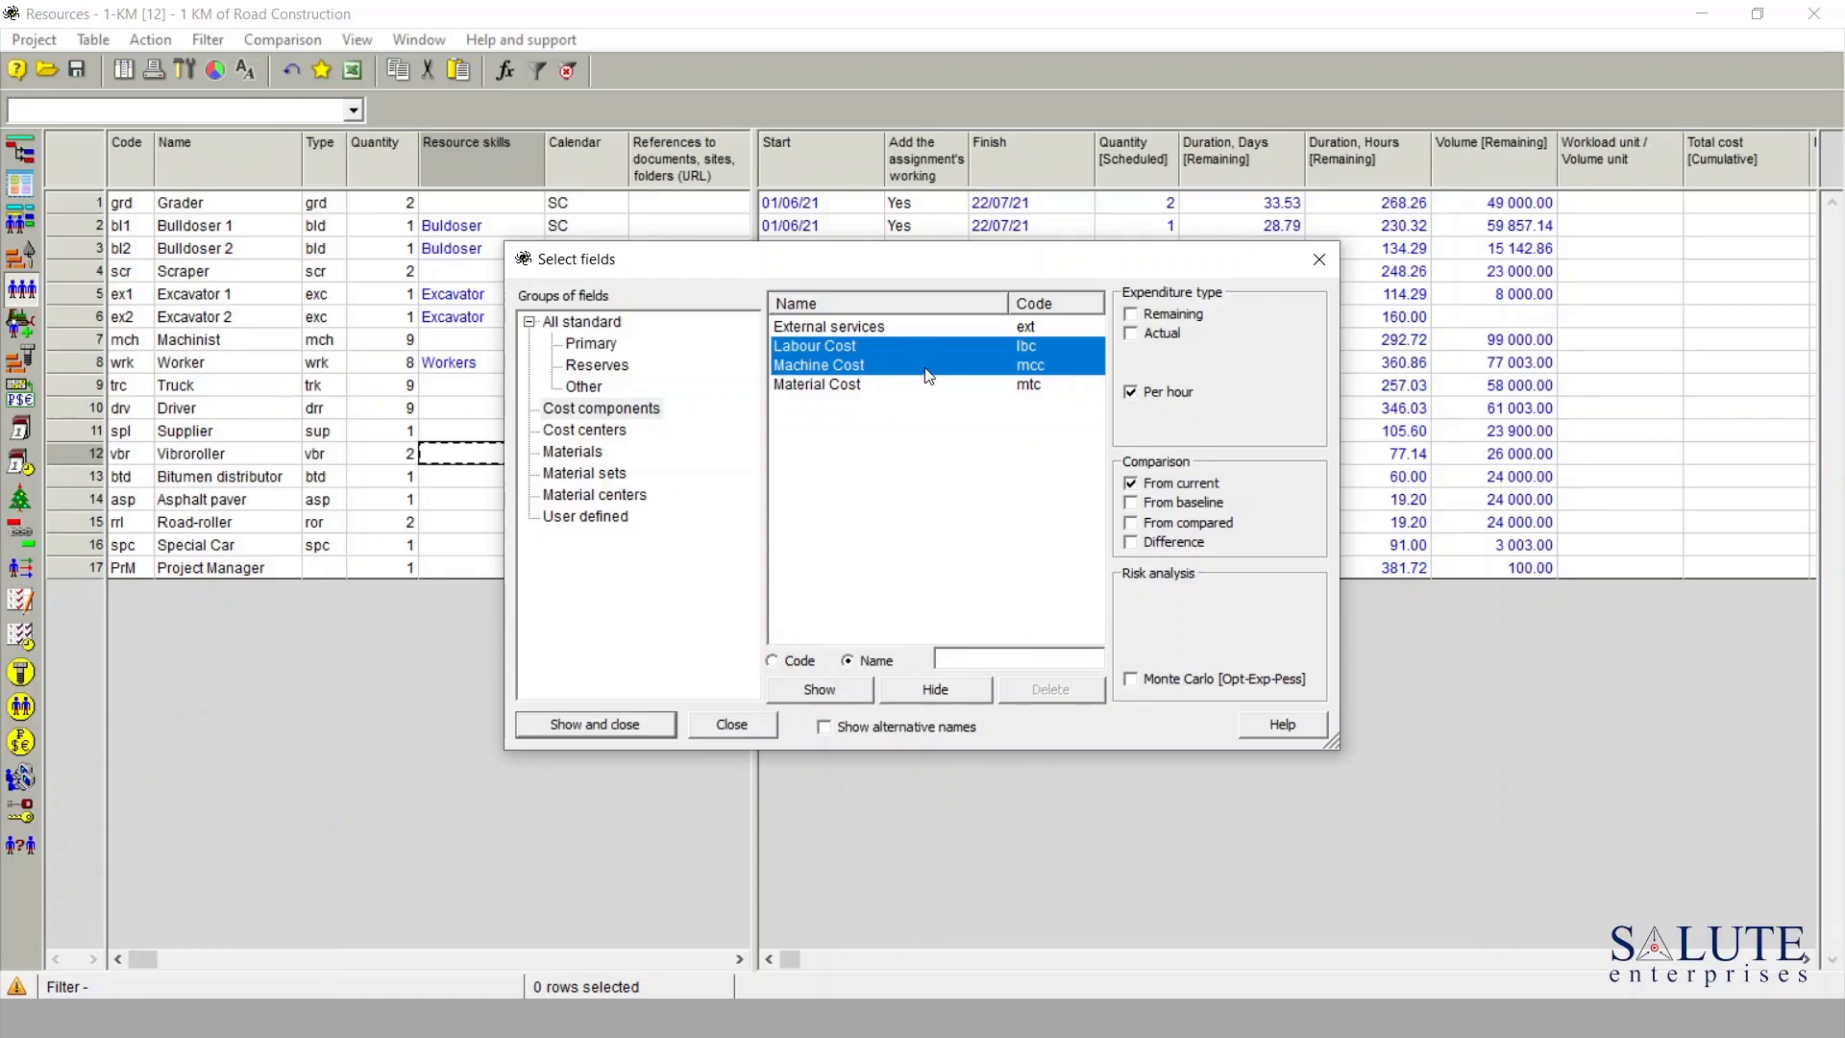
click(616, 731)
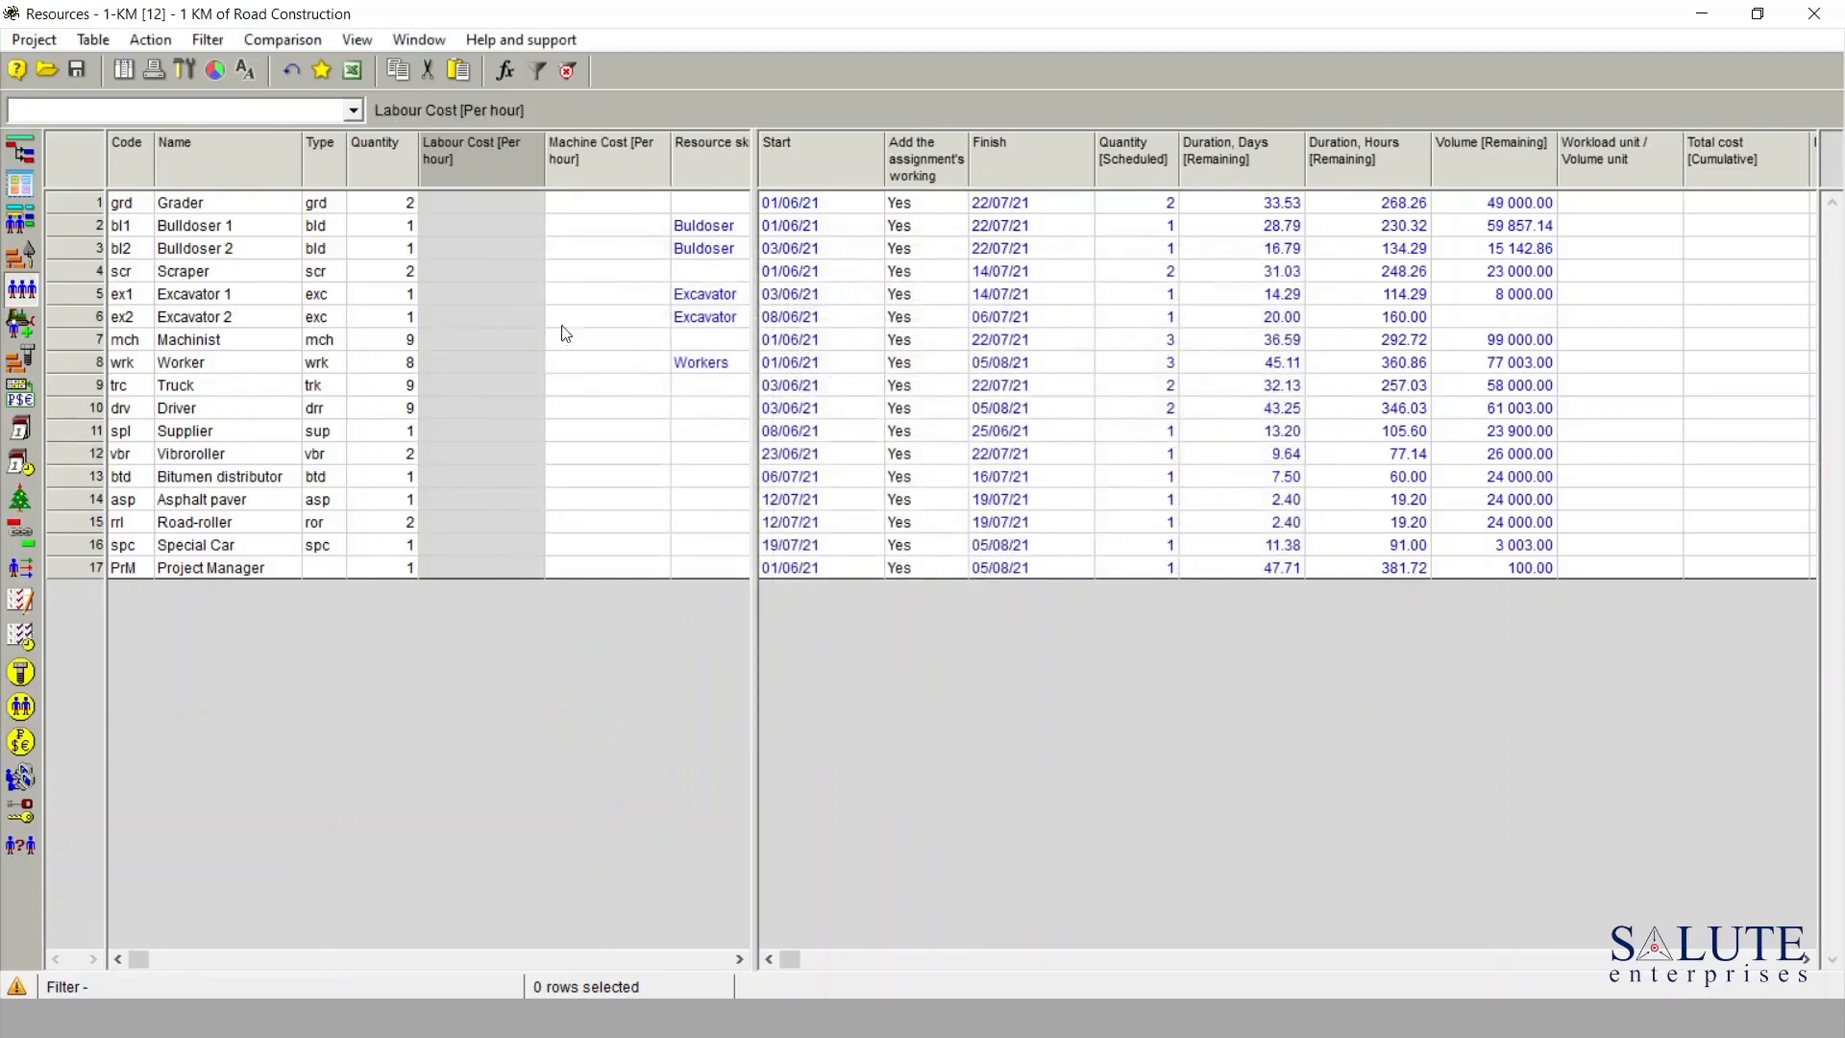
drag(543, 146, 510, 144)
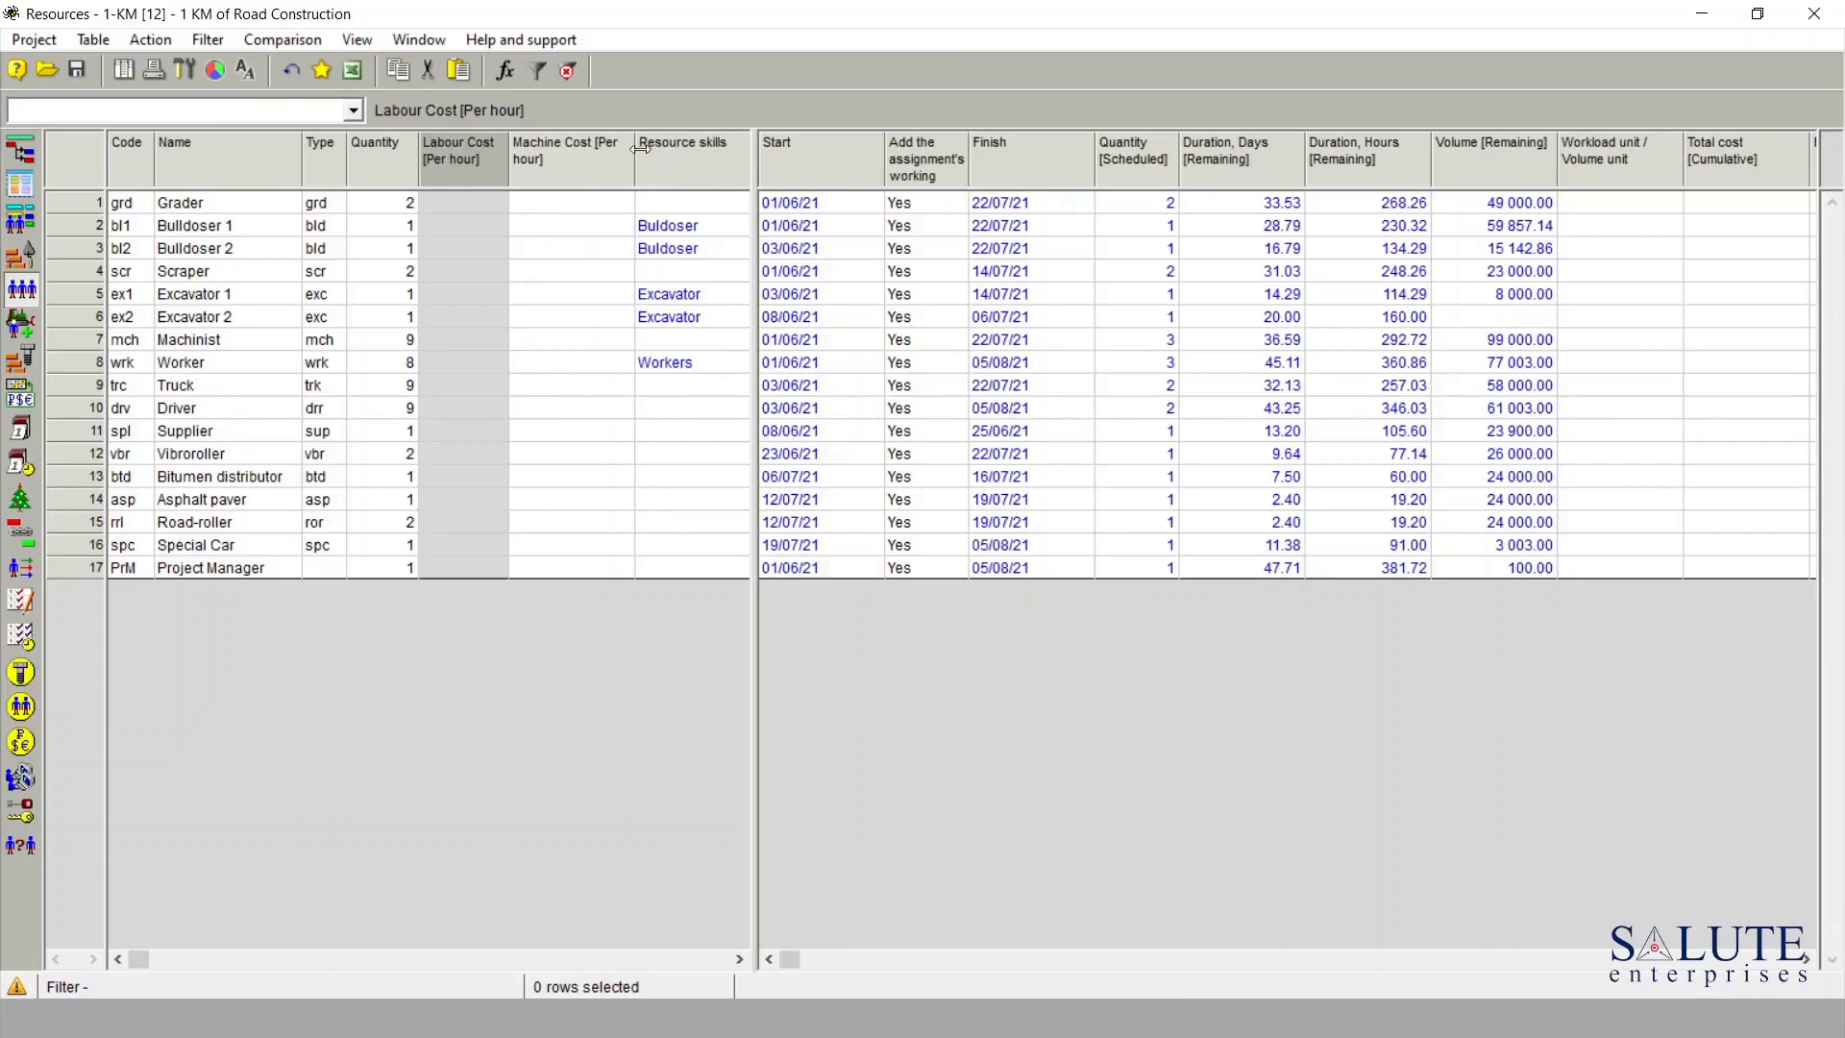
drag(635, 144, 603, 144)
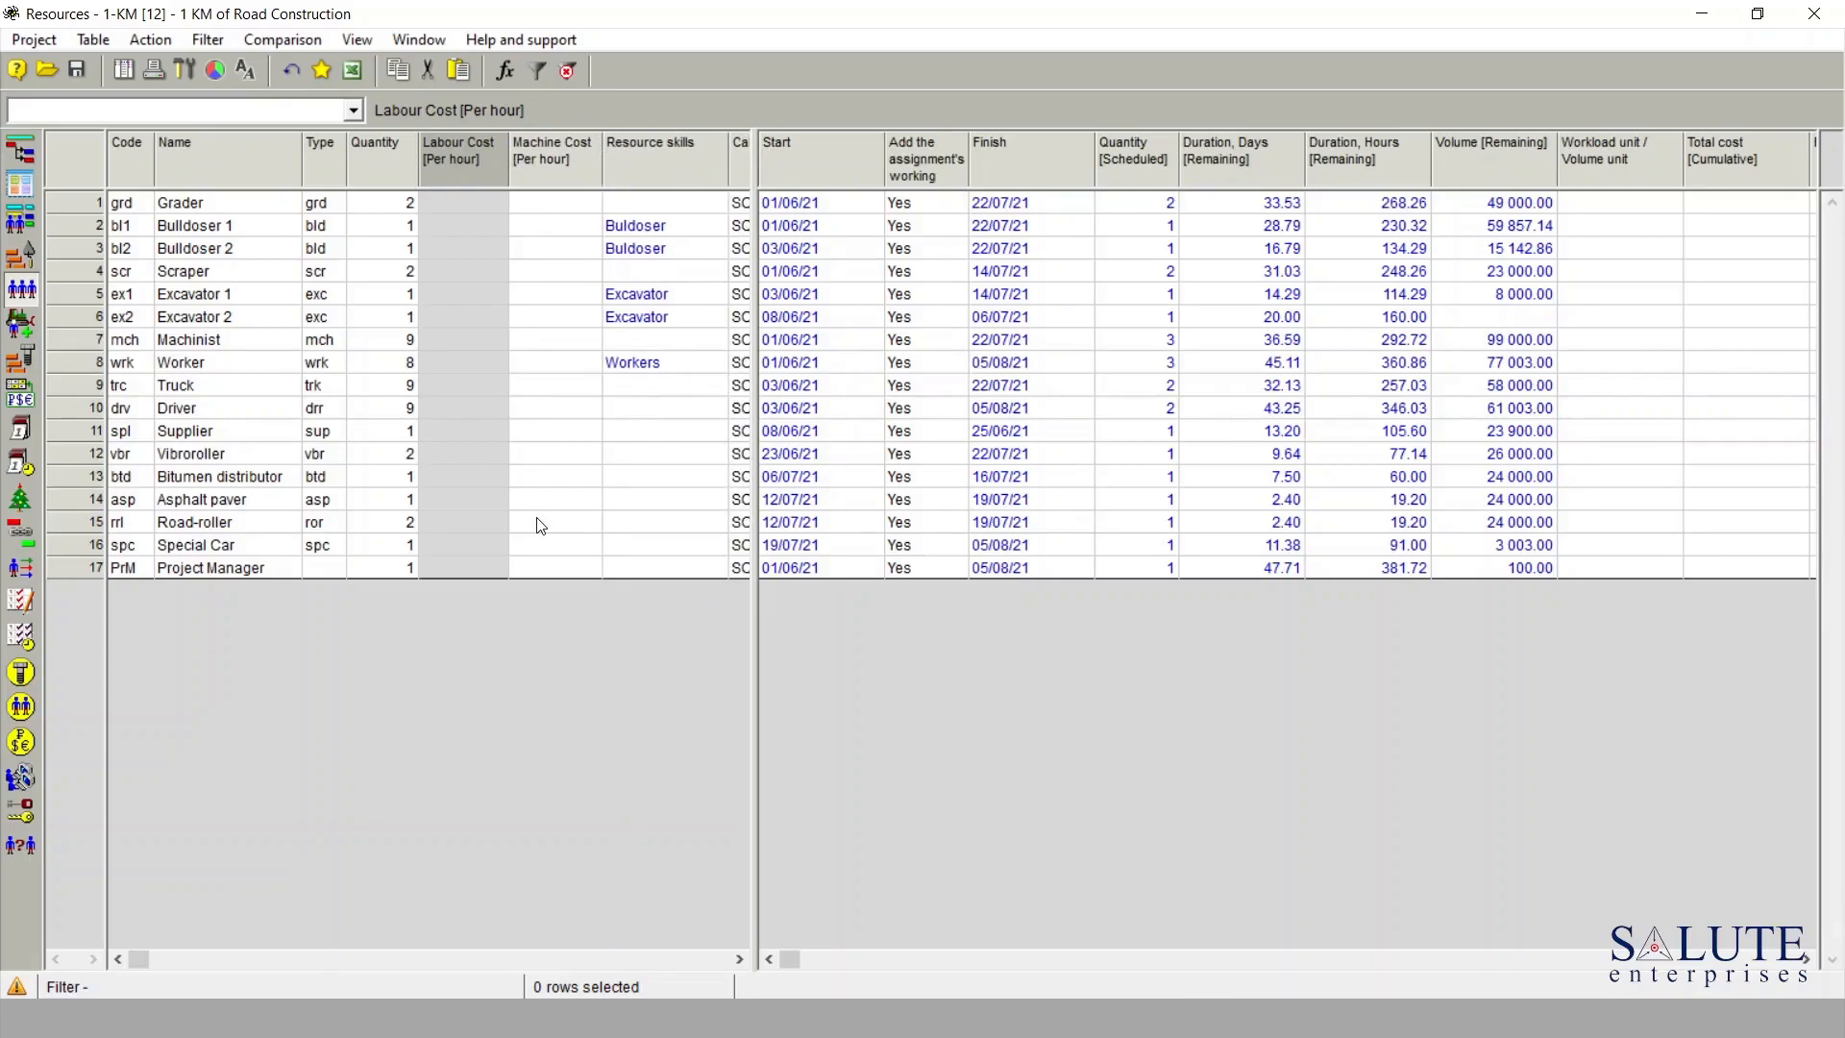
- Enter hourly labour costs 40/30/35 in rows 7/8/10 and machine costs 50/50/45/70/60/50 in rows 1–6, 35 in row 9, 60/35/80/50/40 in rows 12–16
click(456, 200)
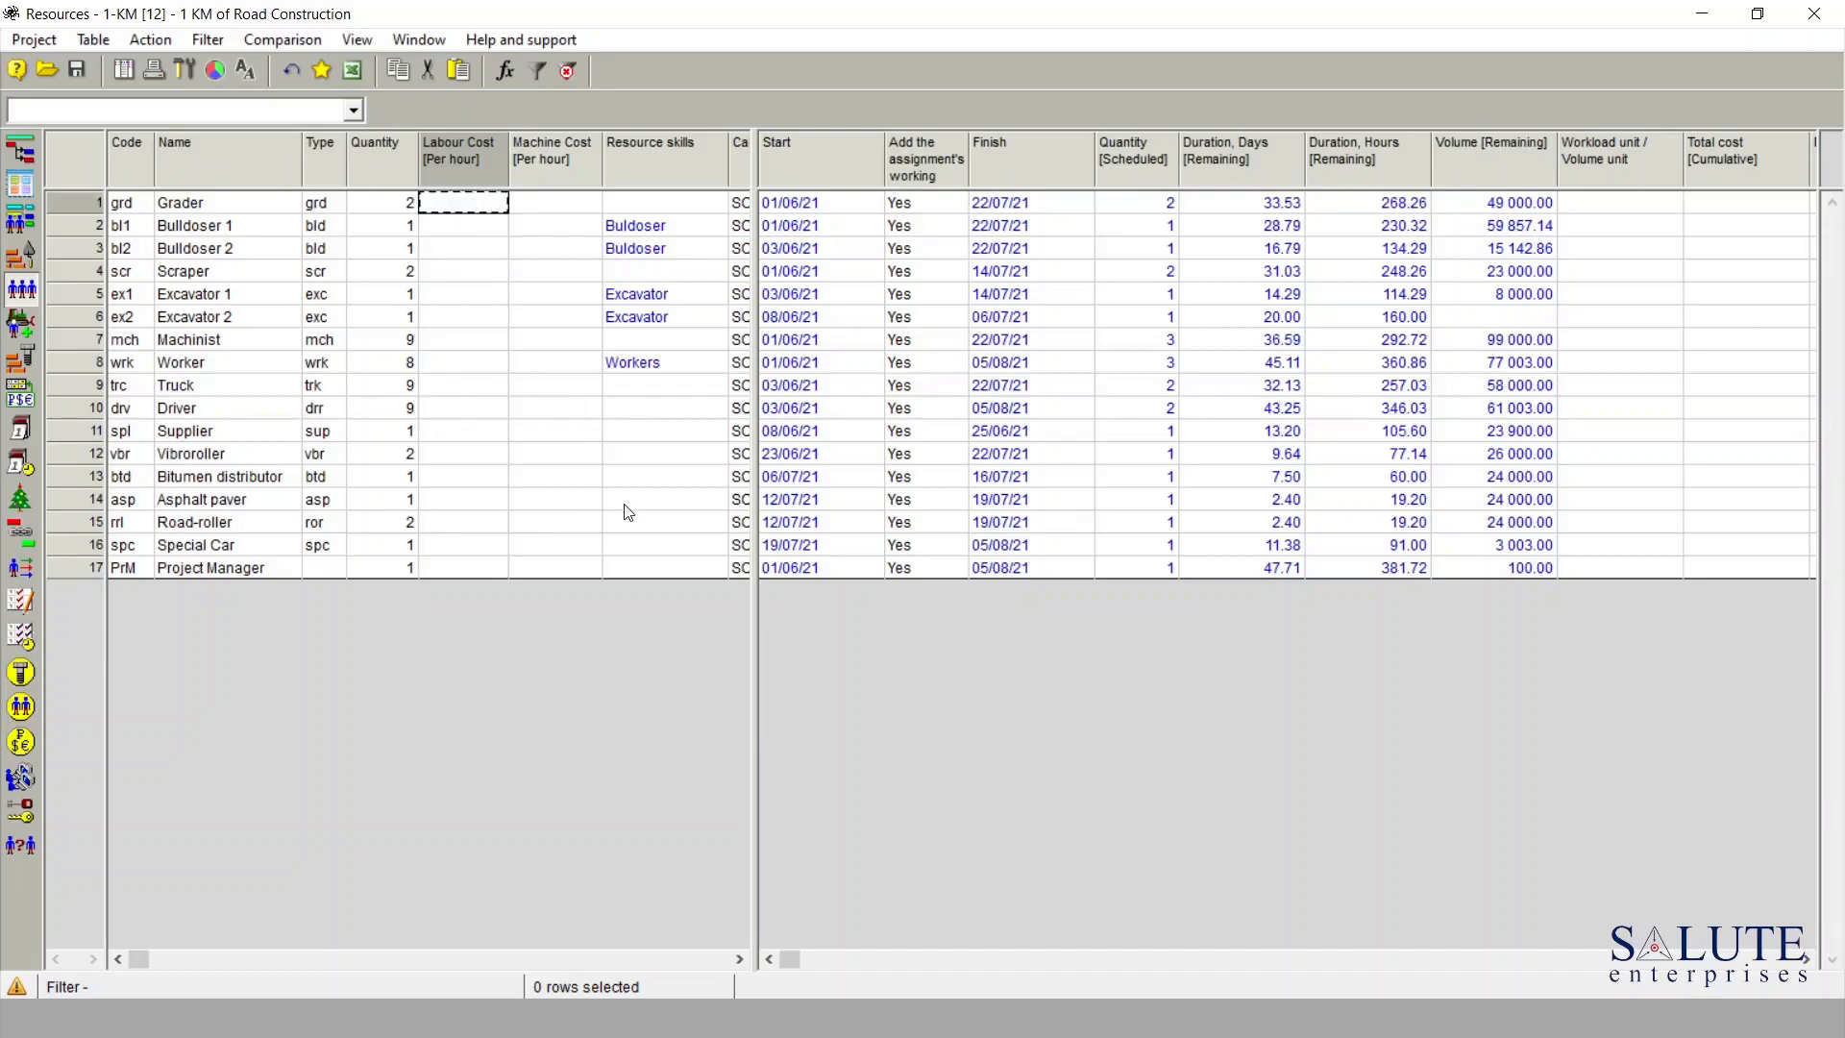
text(50.00 	50.00 	45.00 	70.00 	60.00 	50.00 40.00	 30.00	 	35.00 35.00	 	 	60.00 	35.00 	80.00 	50.00 	40.00)
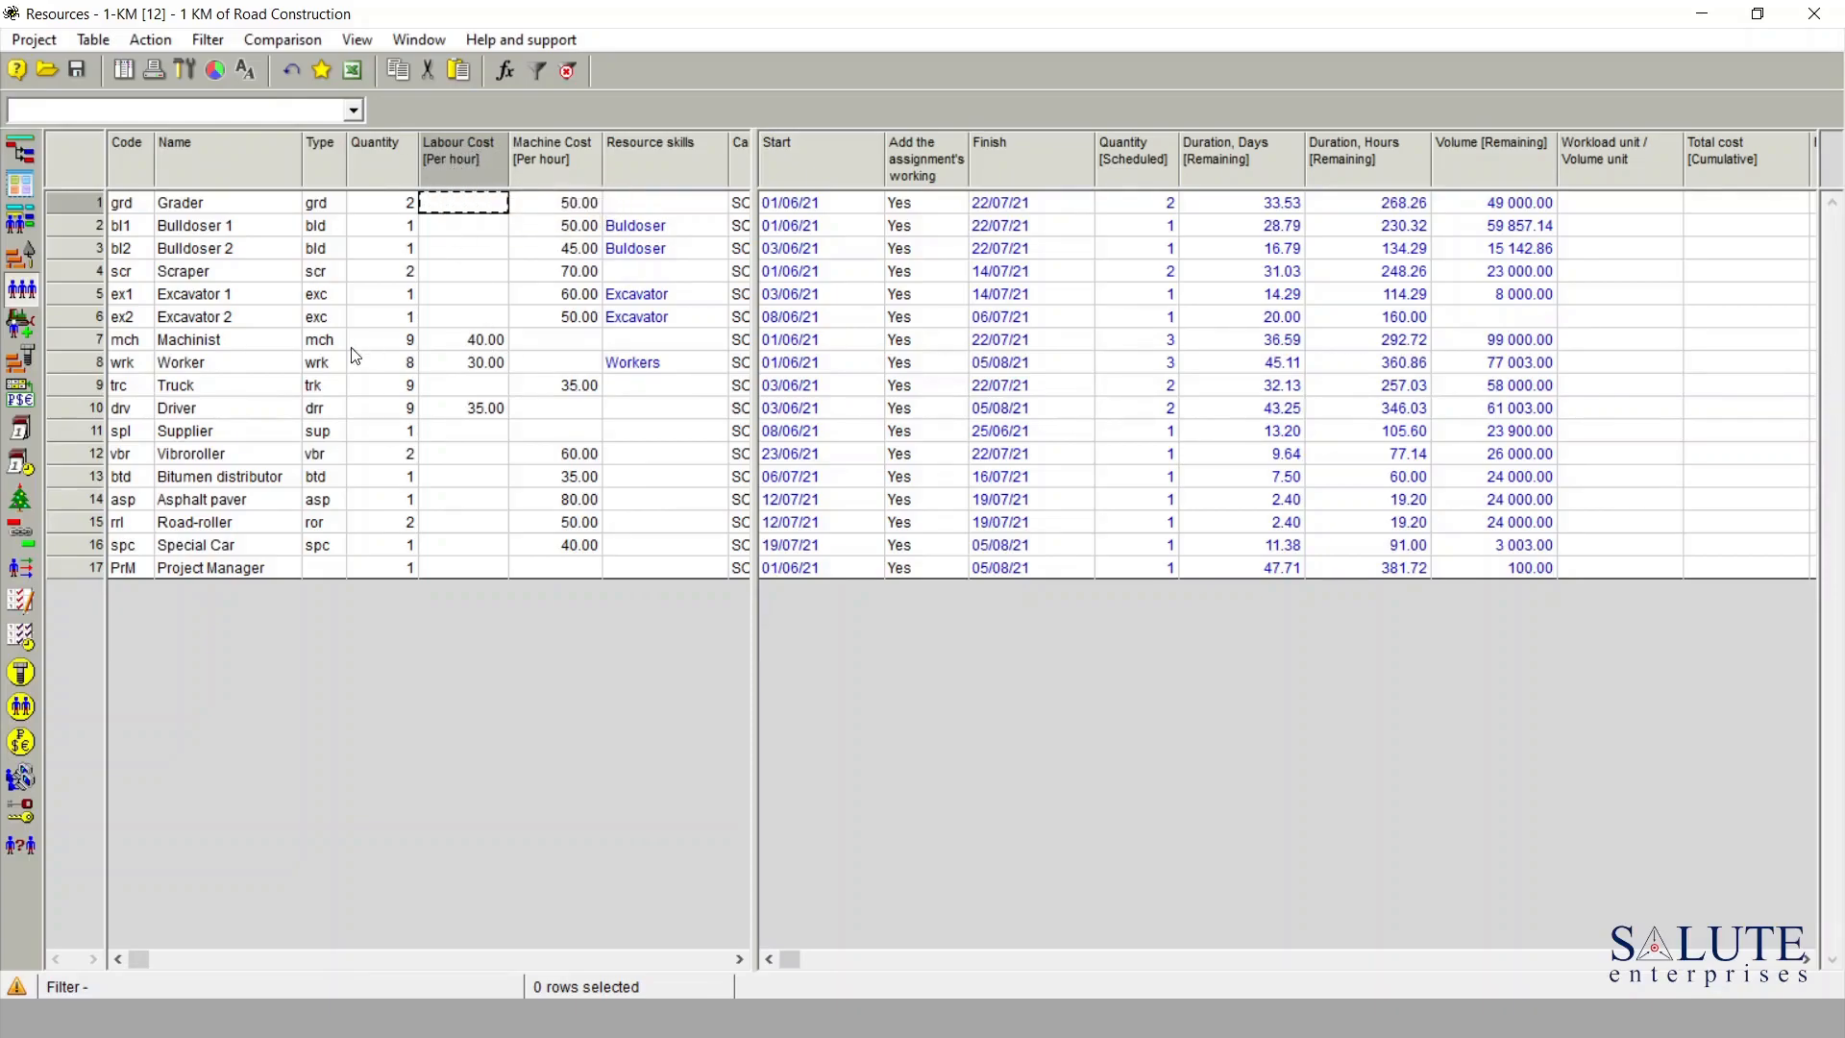
- Review the hourly labour costs of the machinist, worker and driver, and the machine costs from Grader to Excavator 1
click(249, 350)
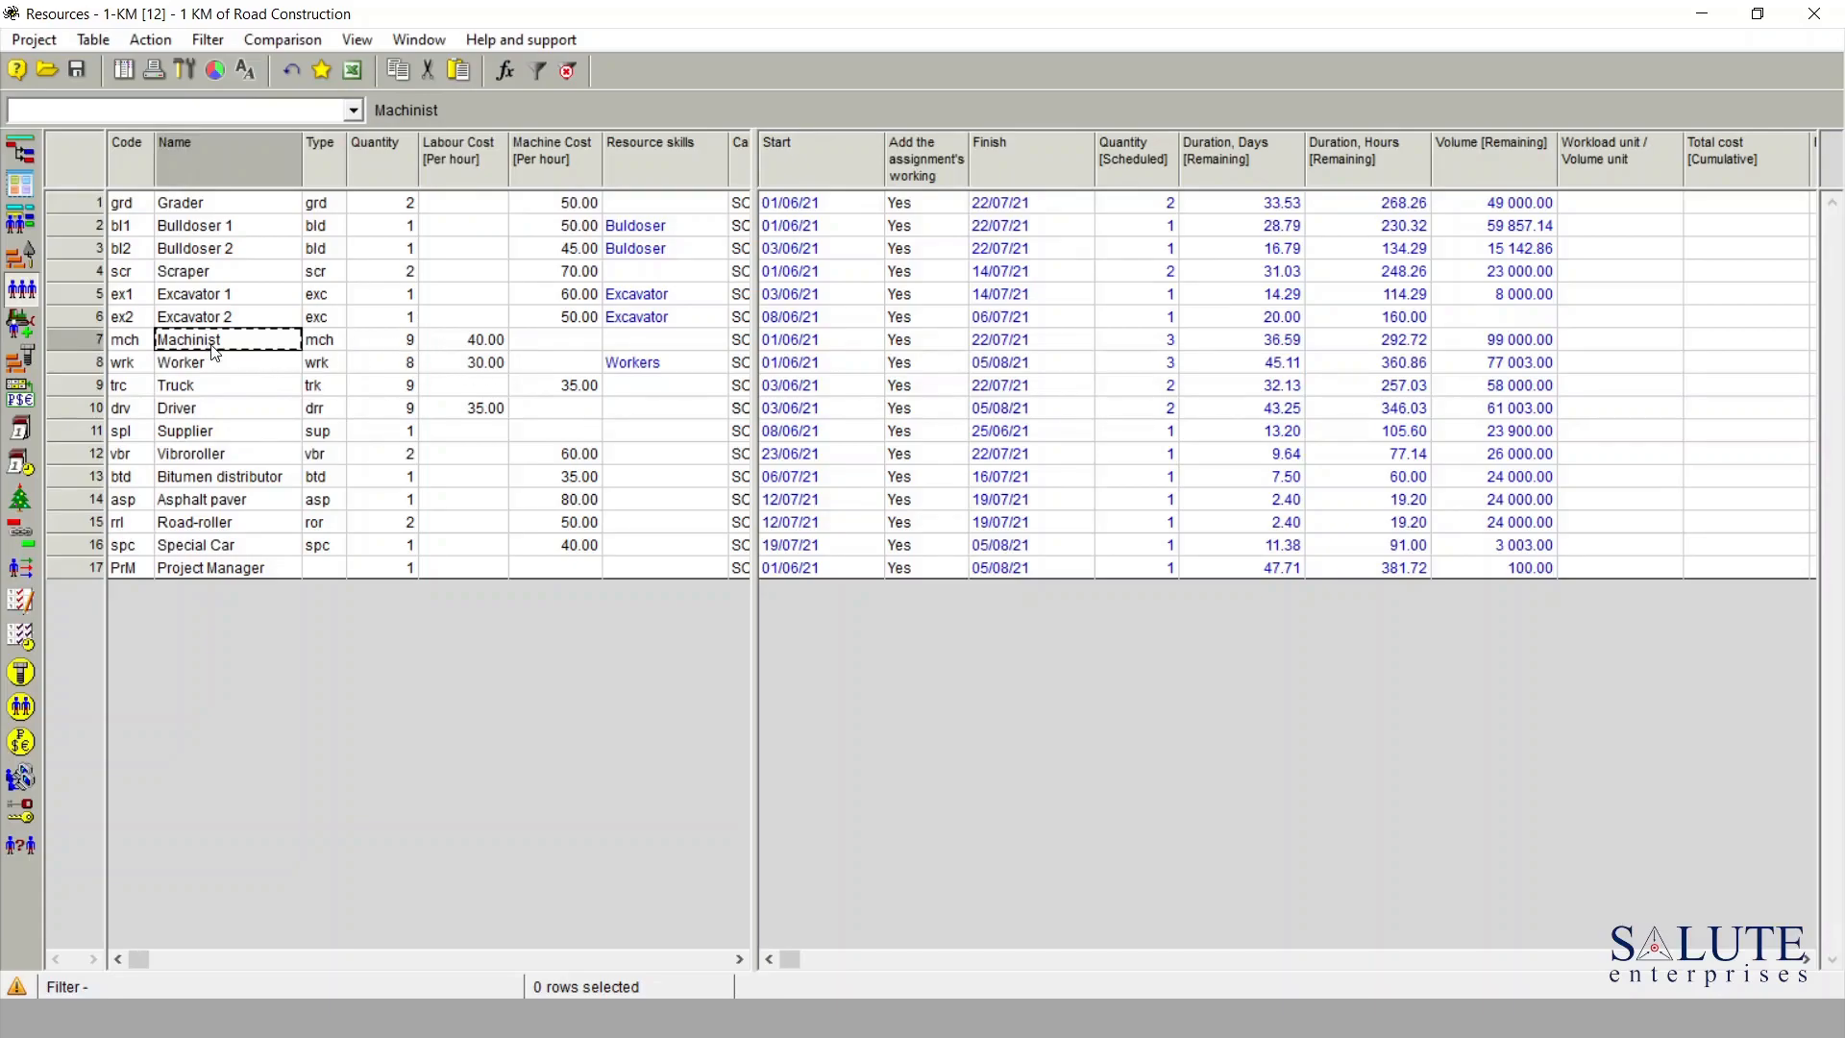
click(267, 366)
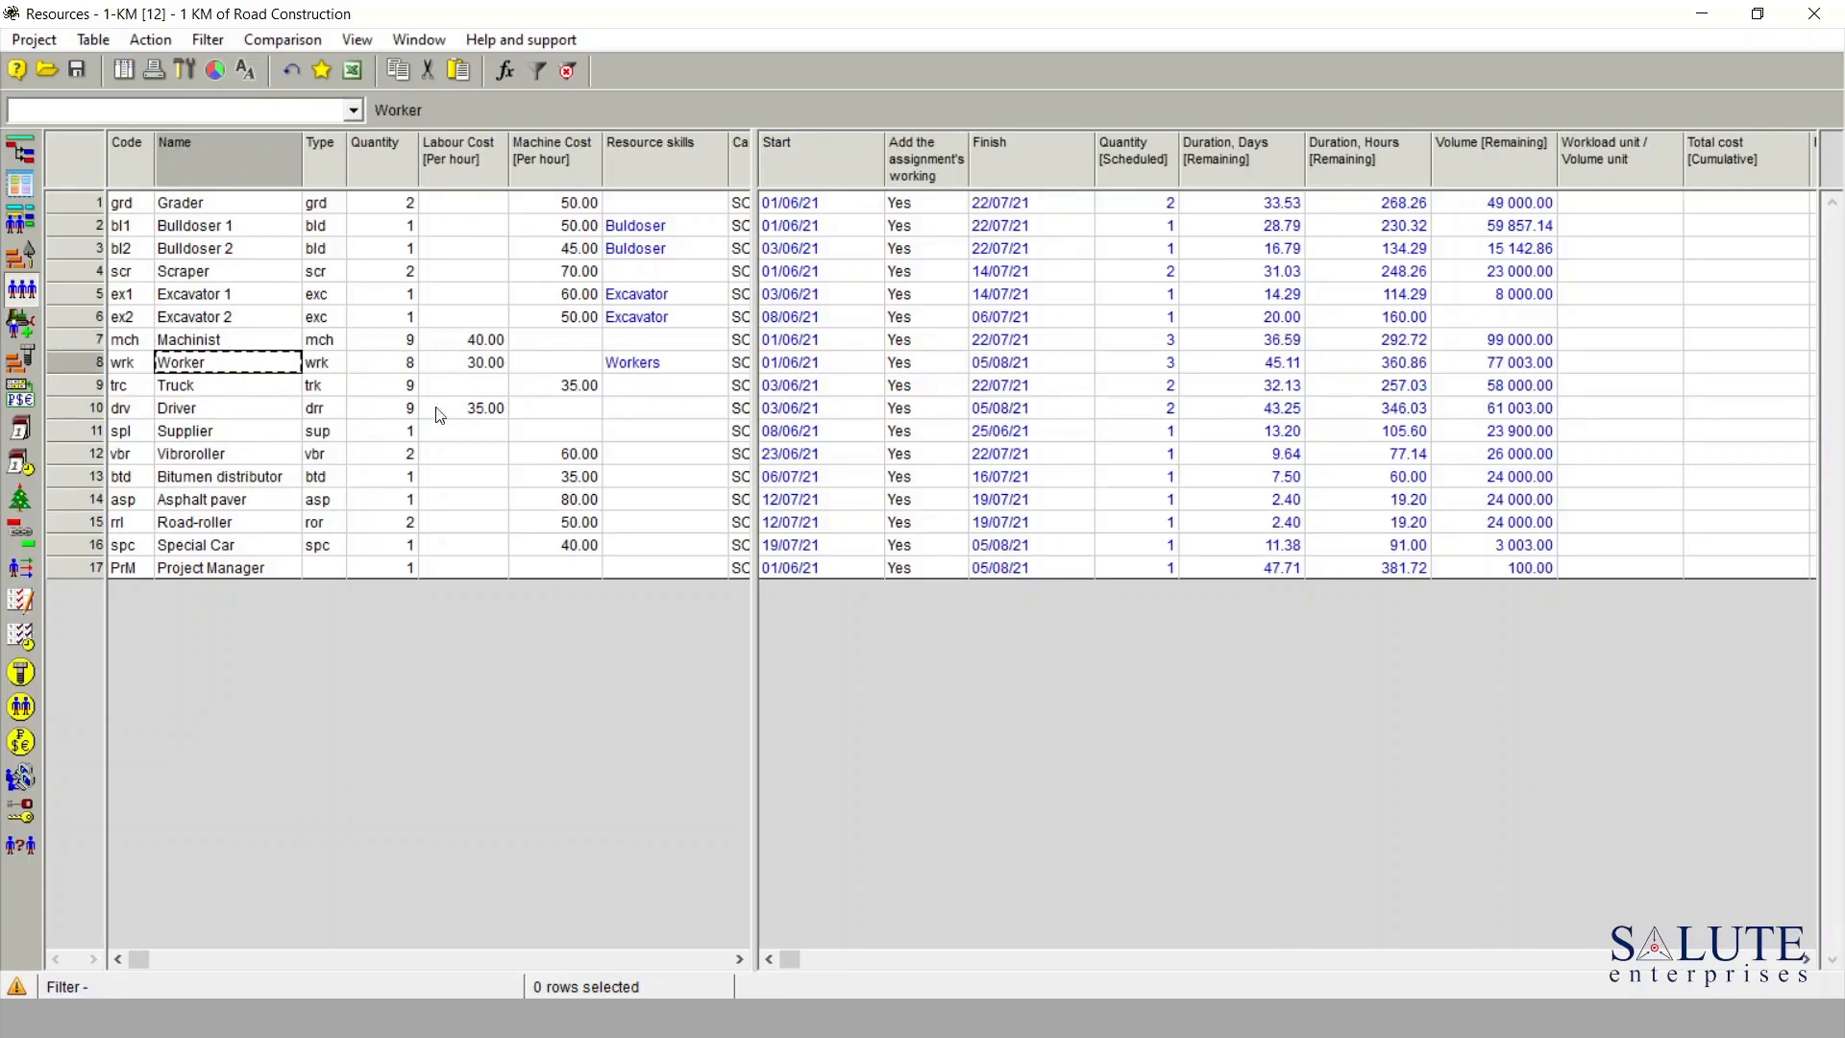
click(274, 412)
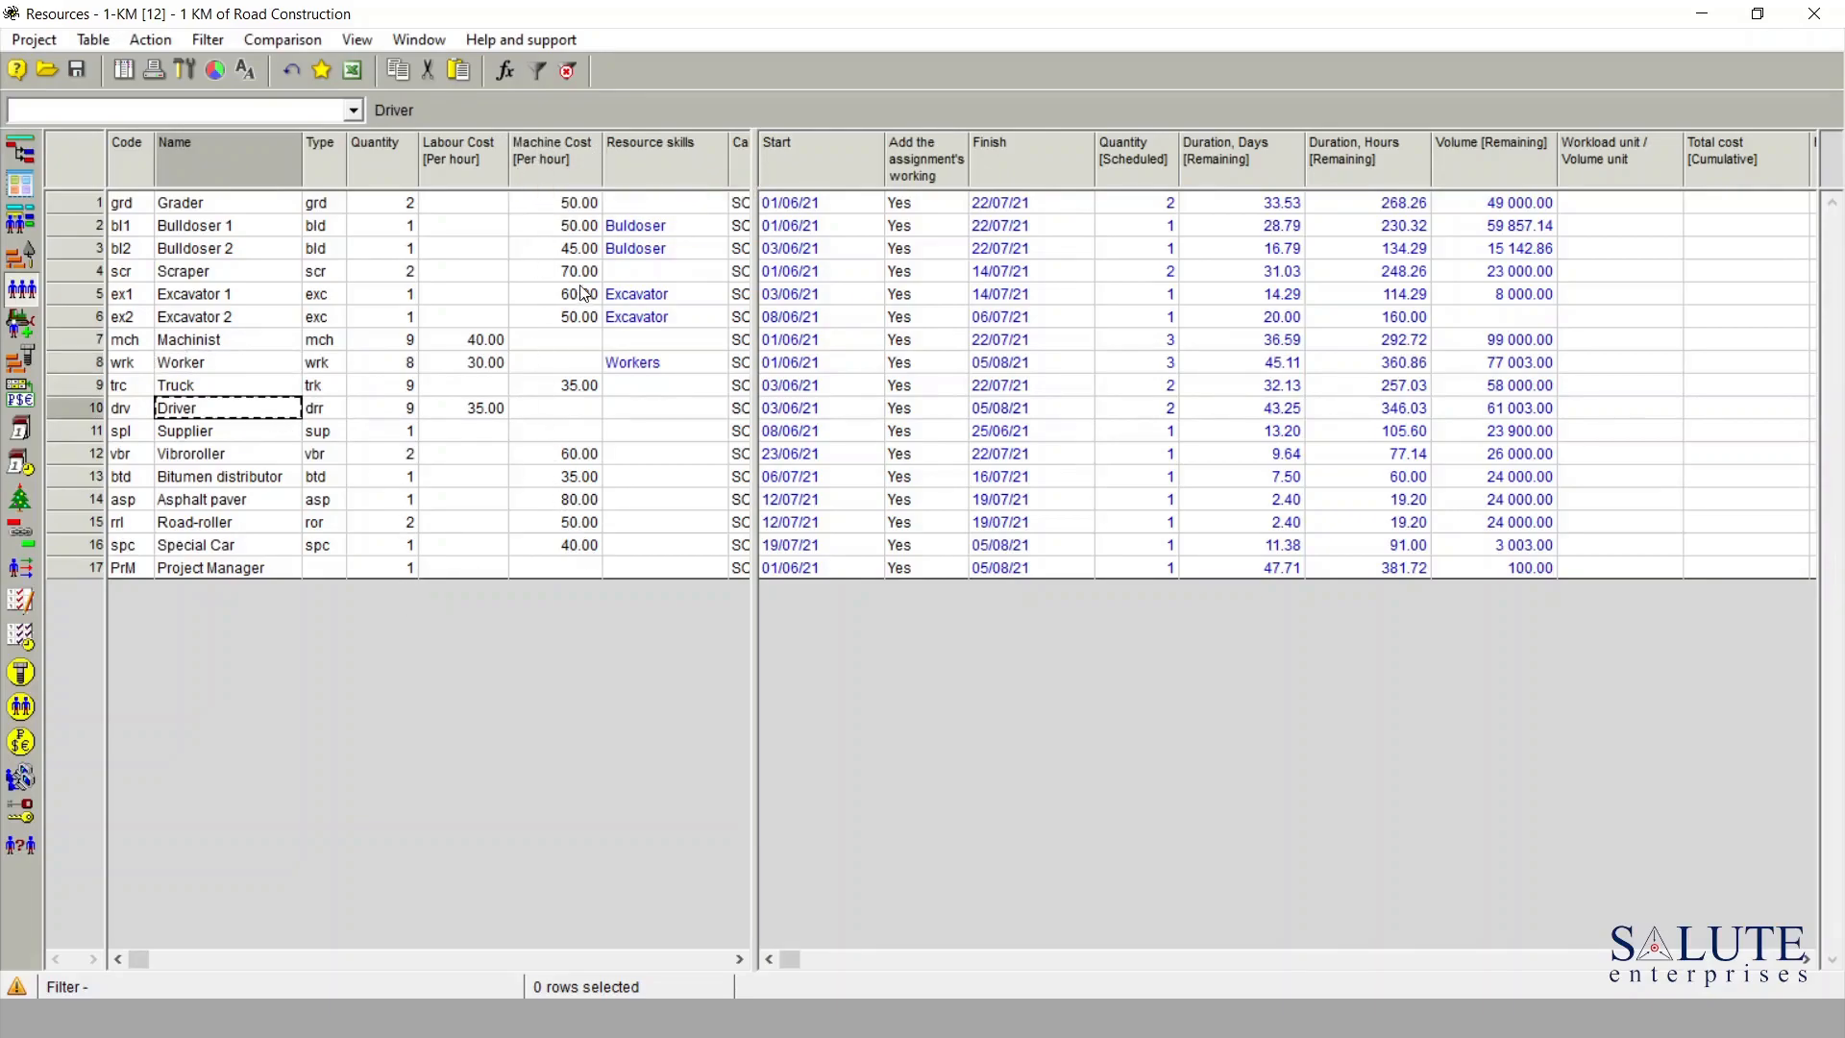
click(557, 207)
click(573, 231)
click(572, 250)
click(564, 275)
click(563, 293)
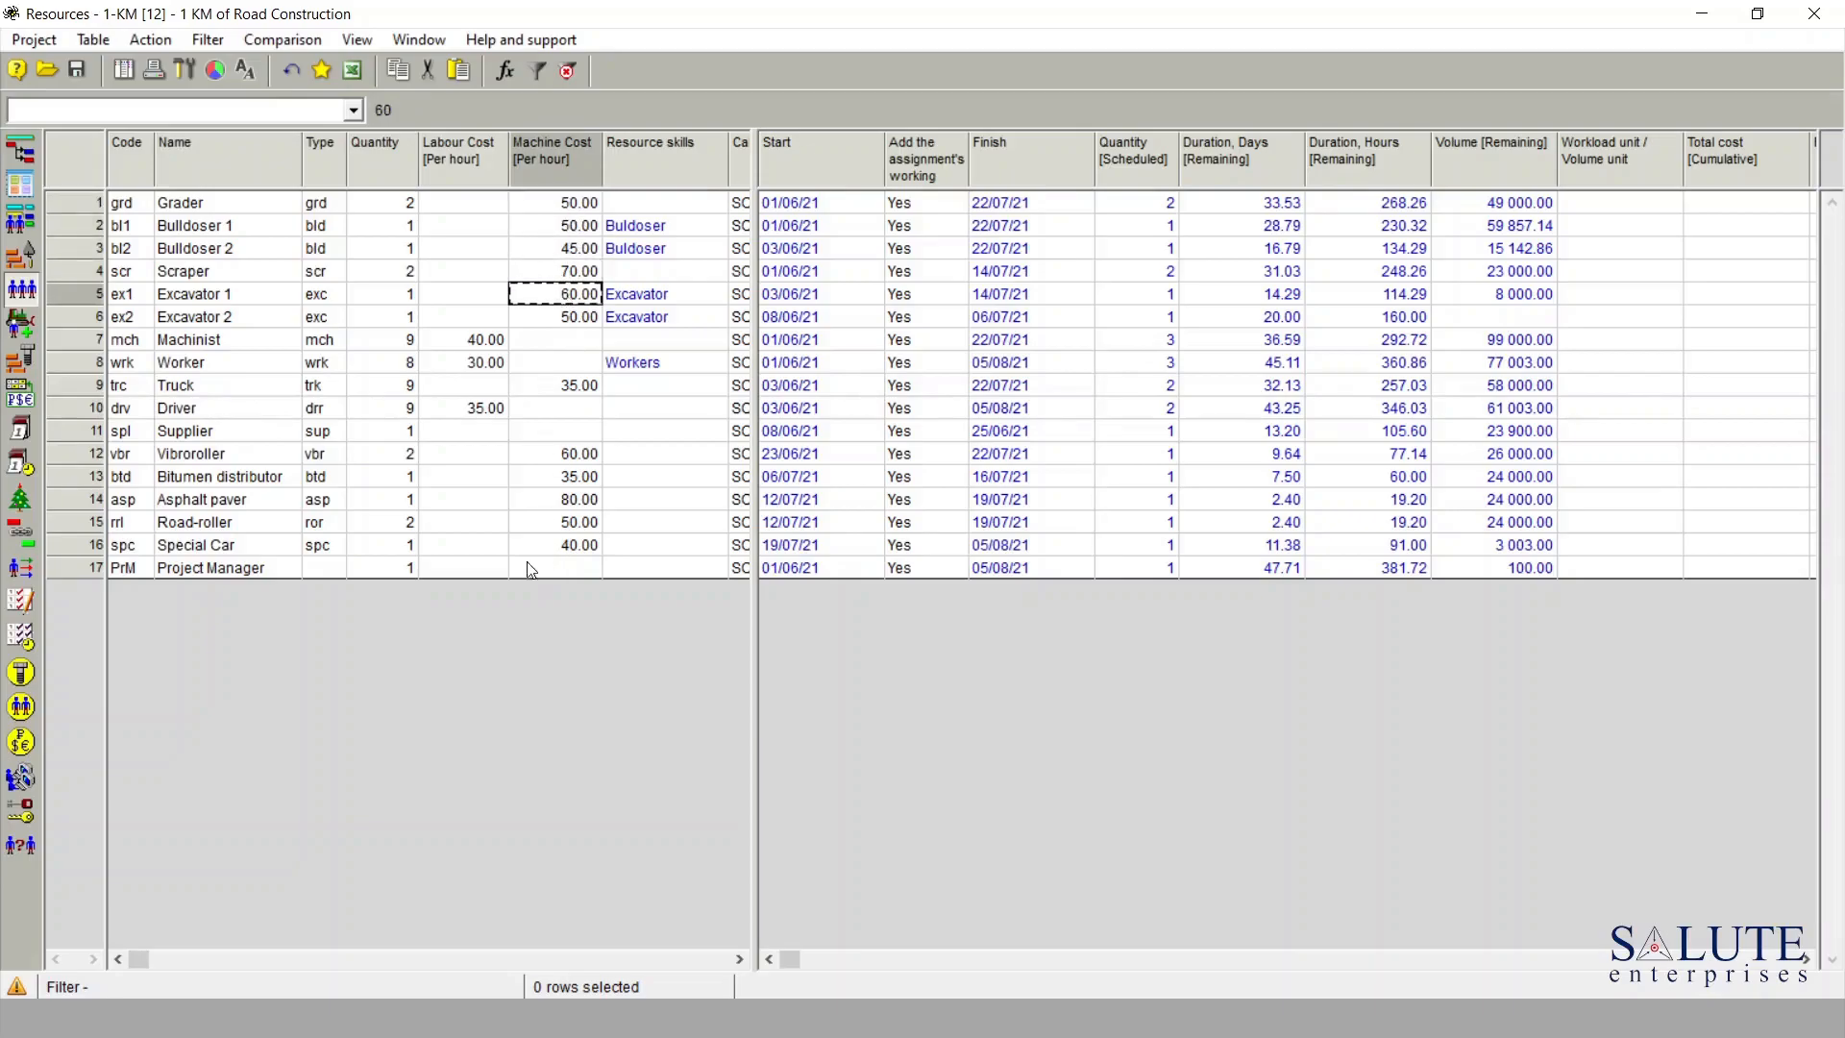
- Set the Project Manager resource's hourly labour cost to 50 and its type to prm
click(463, 570)
text(50)
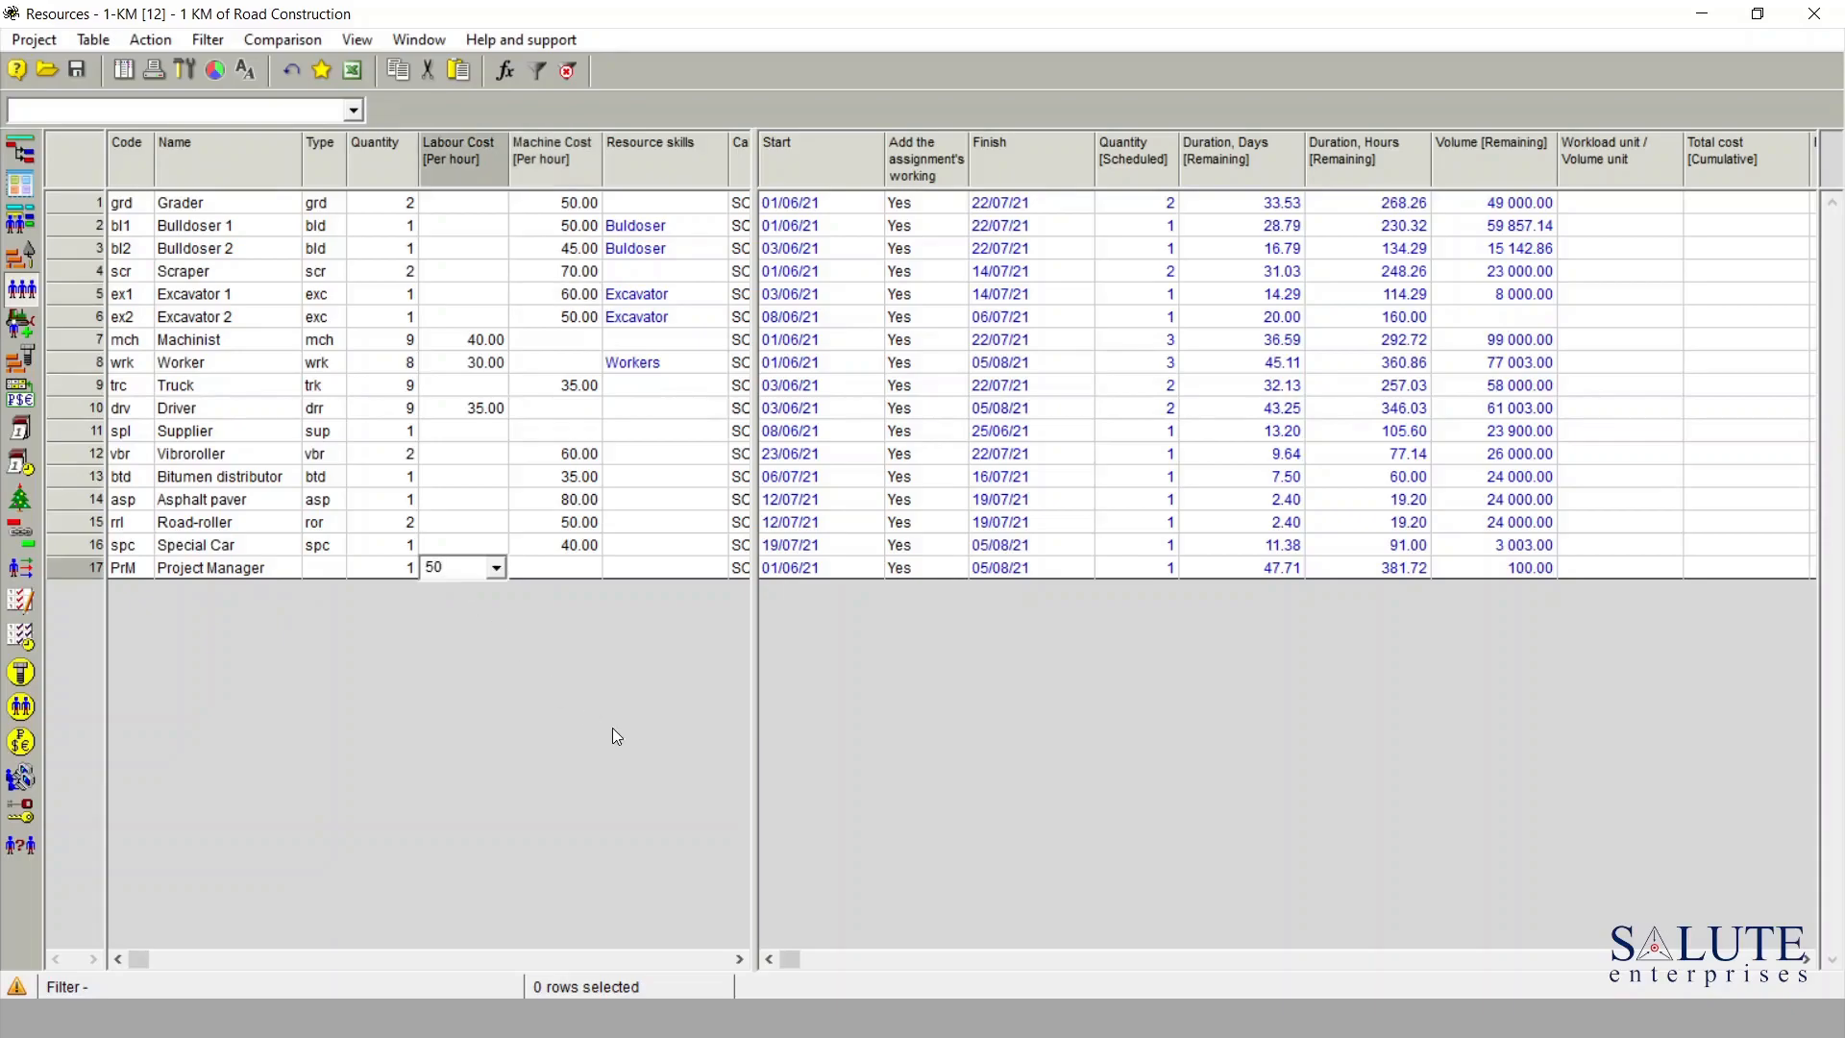
key(Return)
click(320, 569)
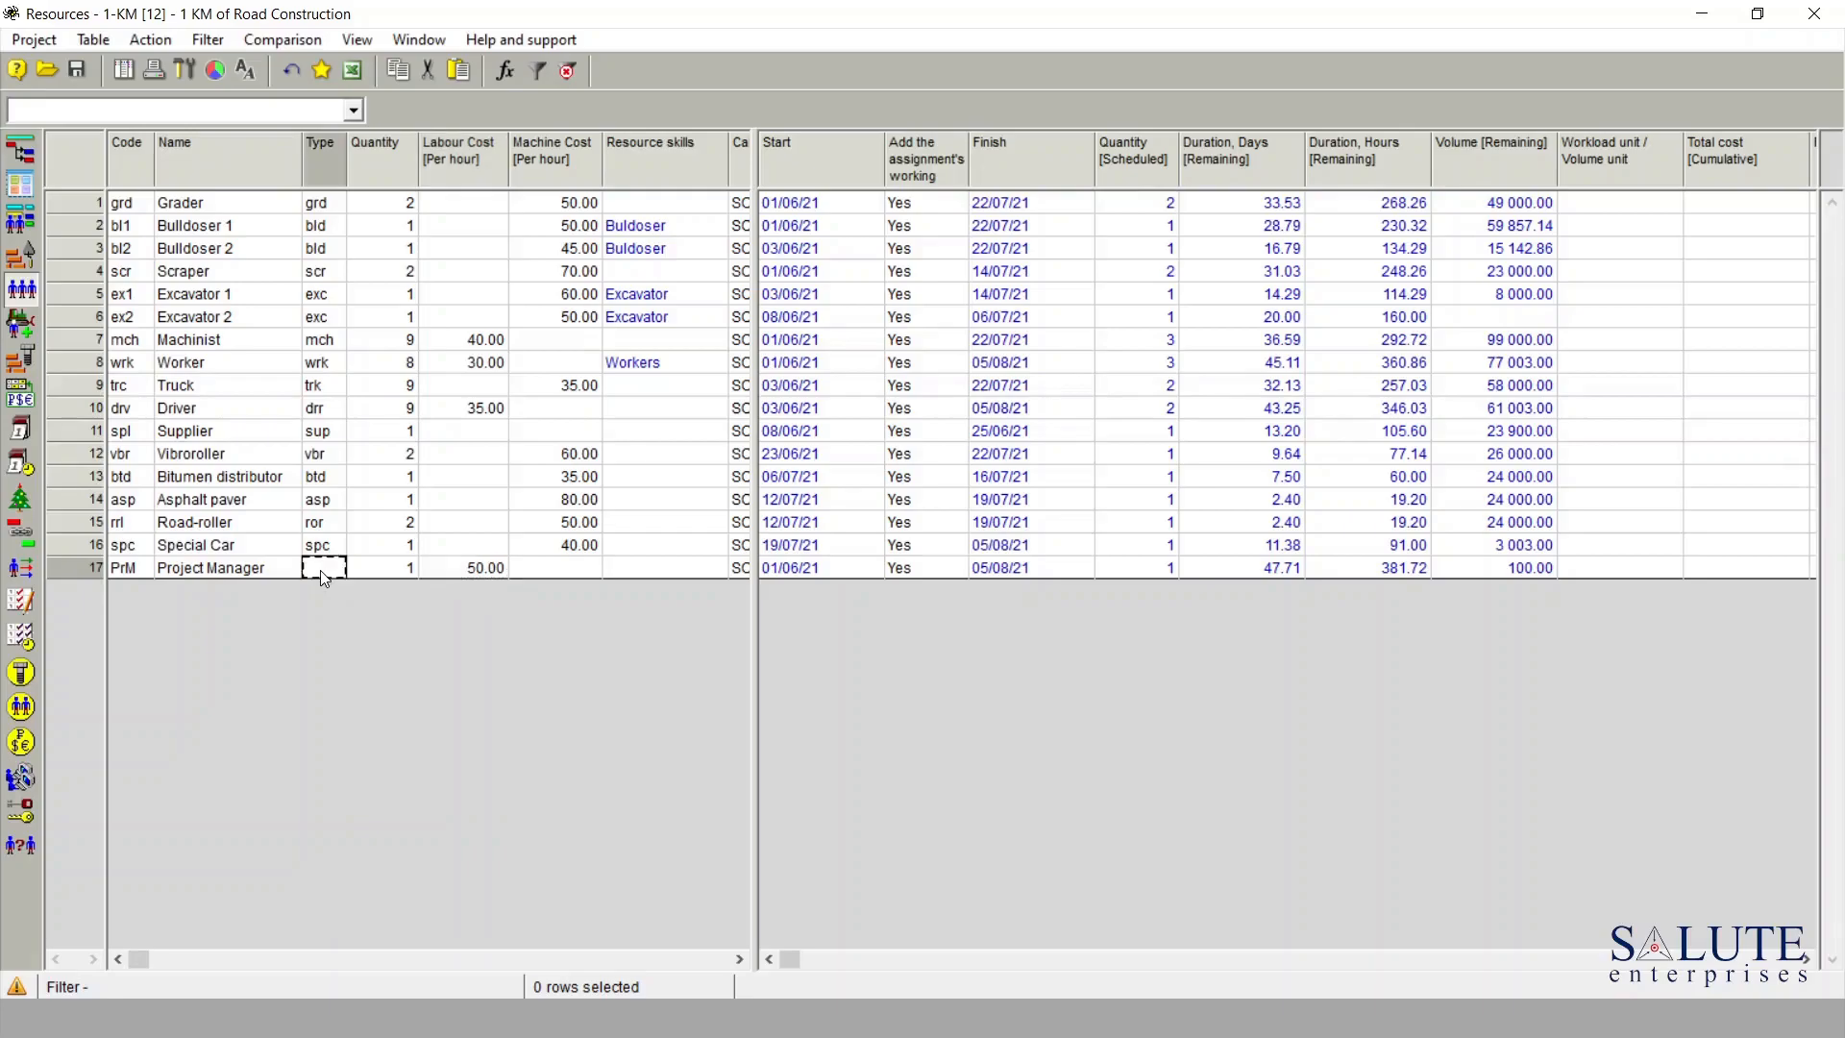
text(prm)
key(Return)
- Show the per-hour Fuel material column before the Quantity column in the resources table
right_click(390, 153)
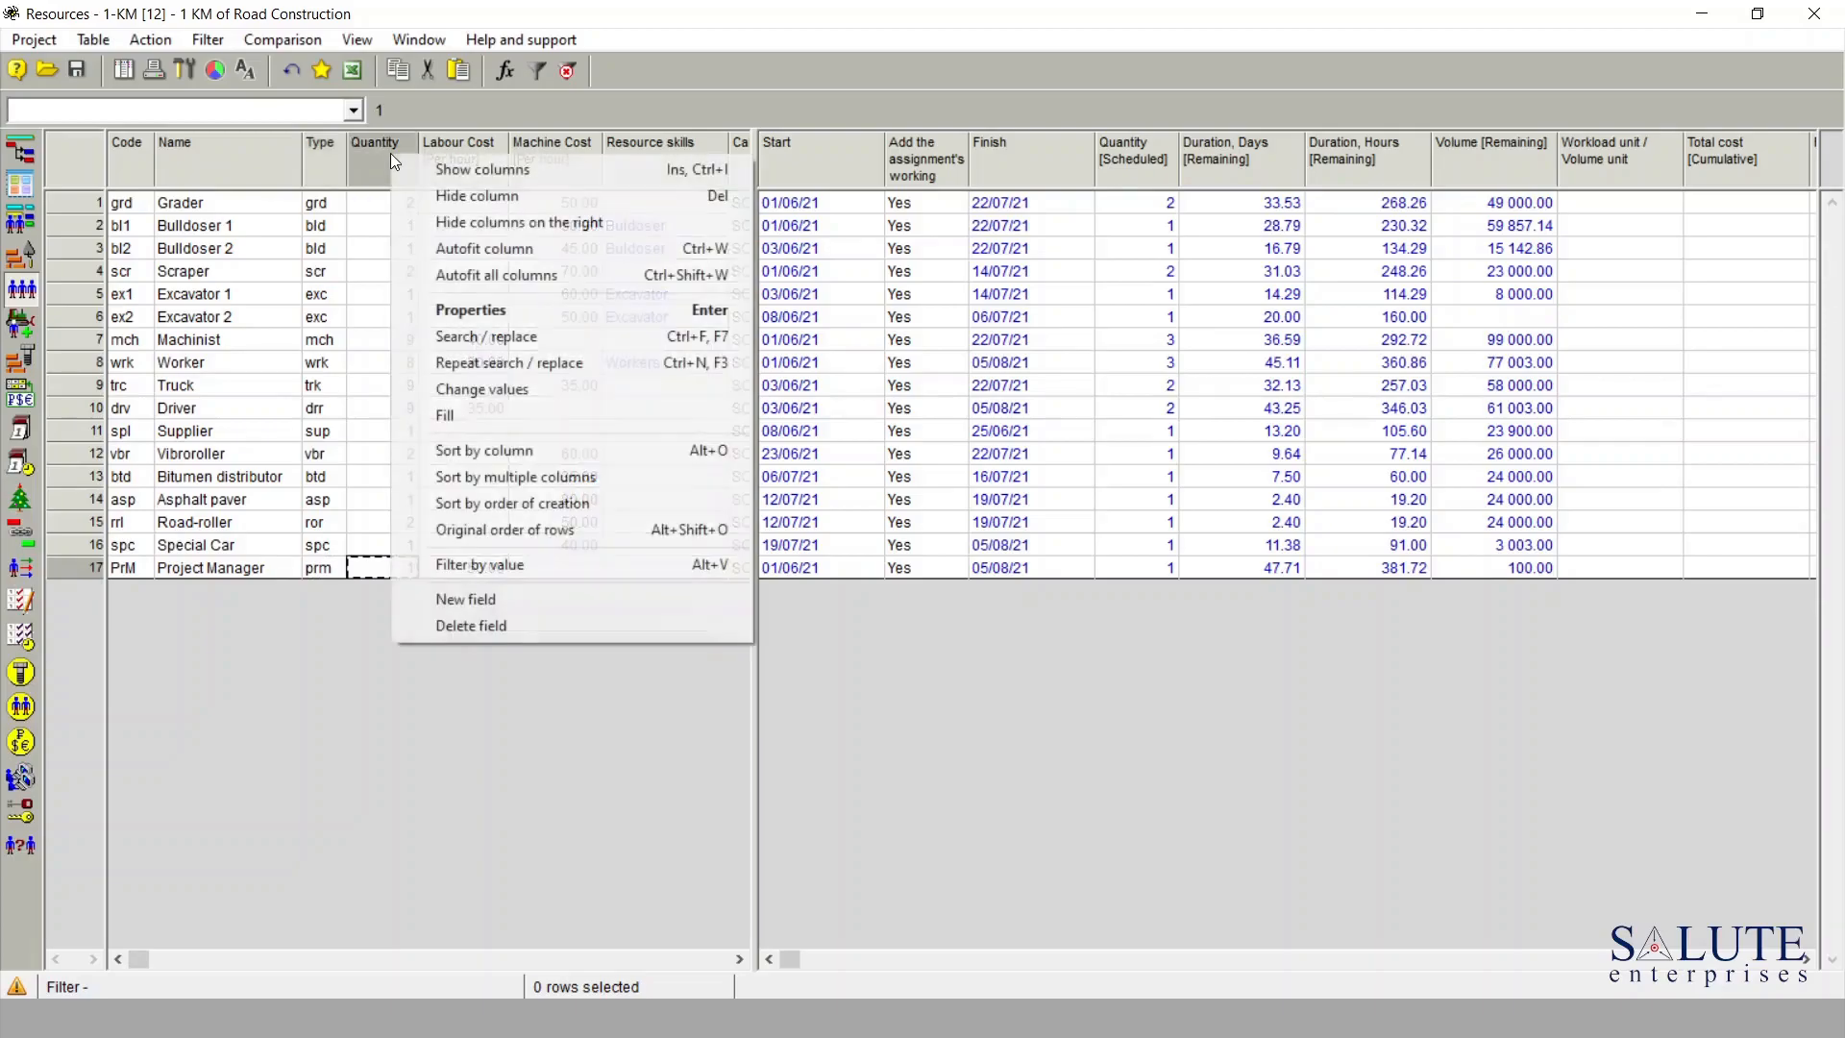
click(471, 170)
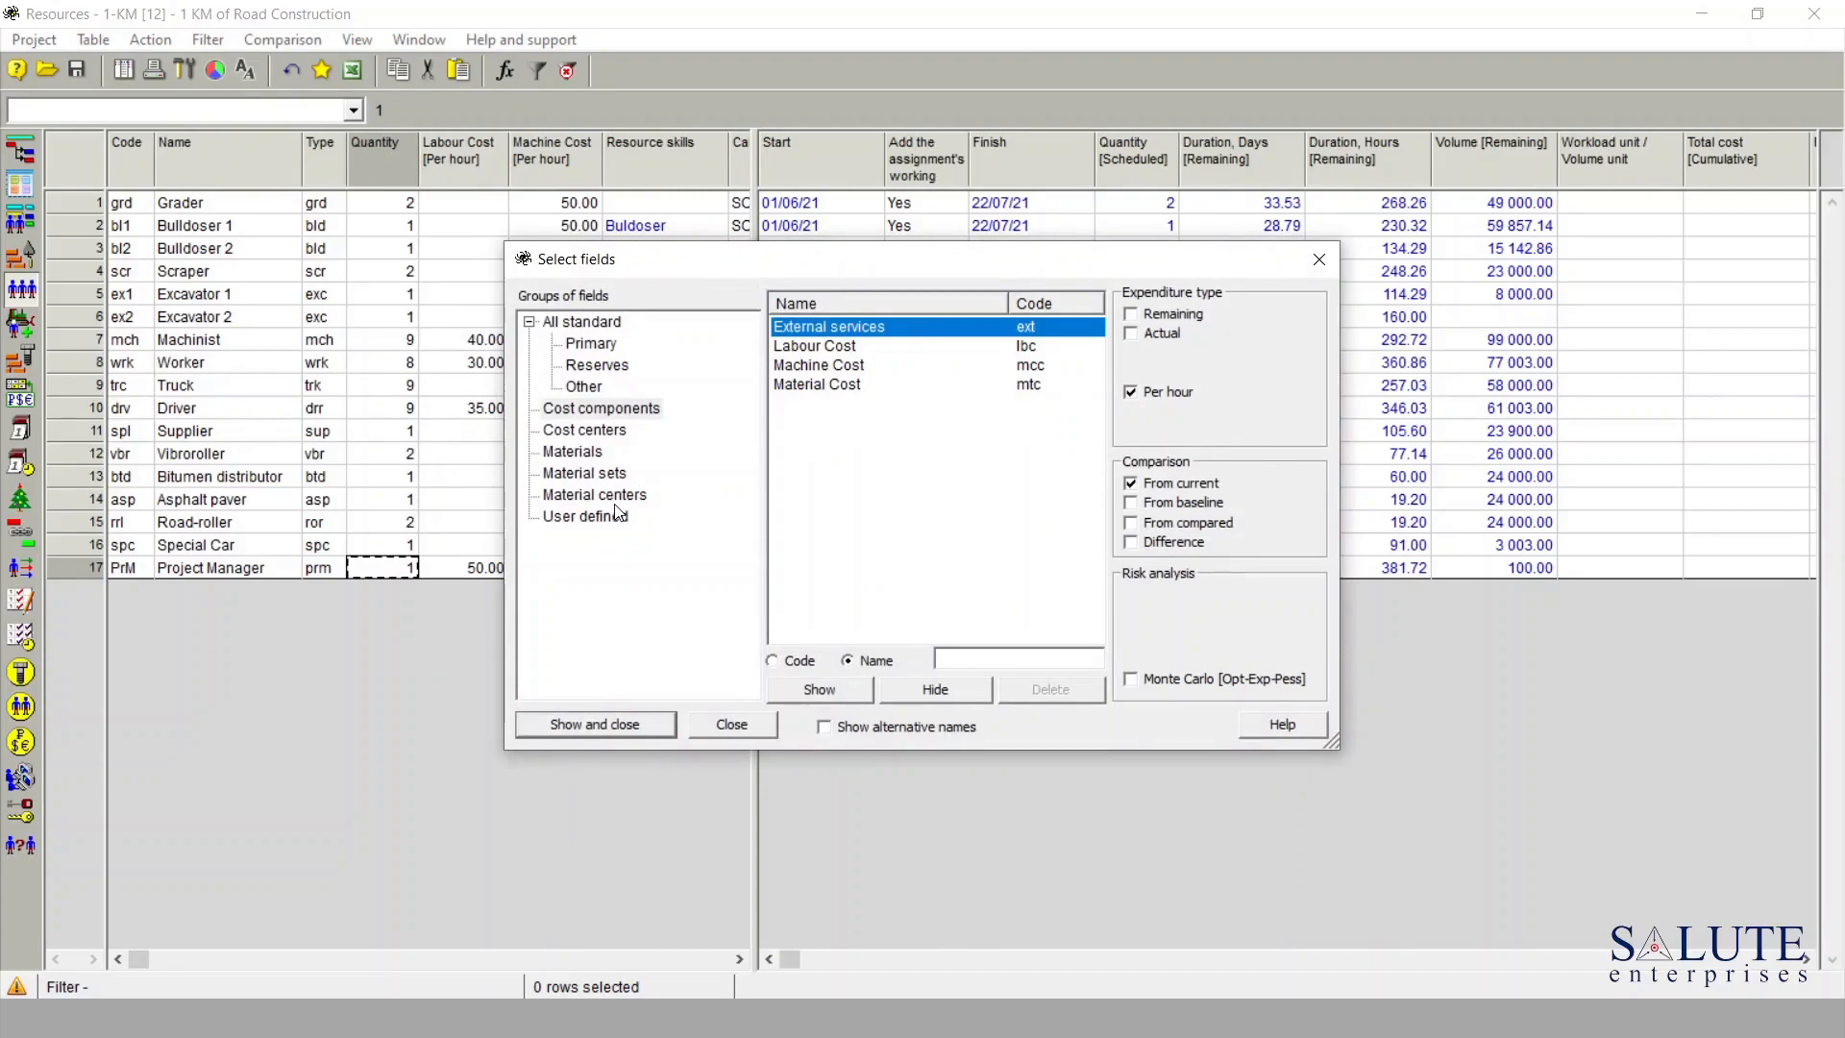
click(573, 453)
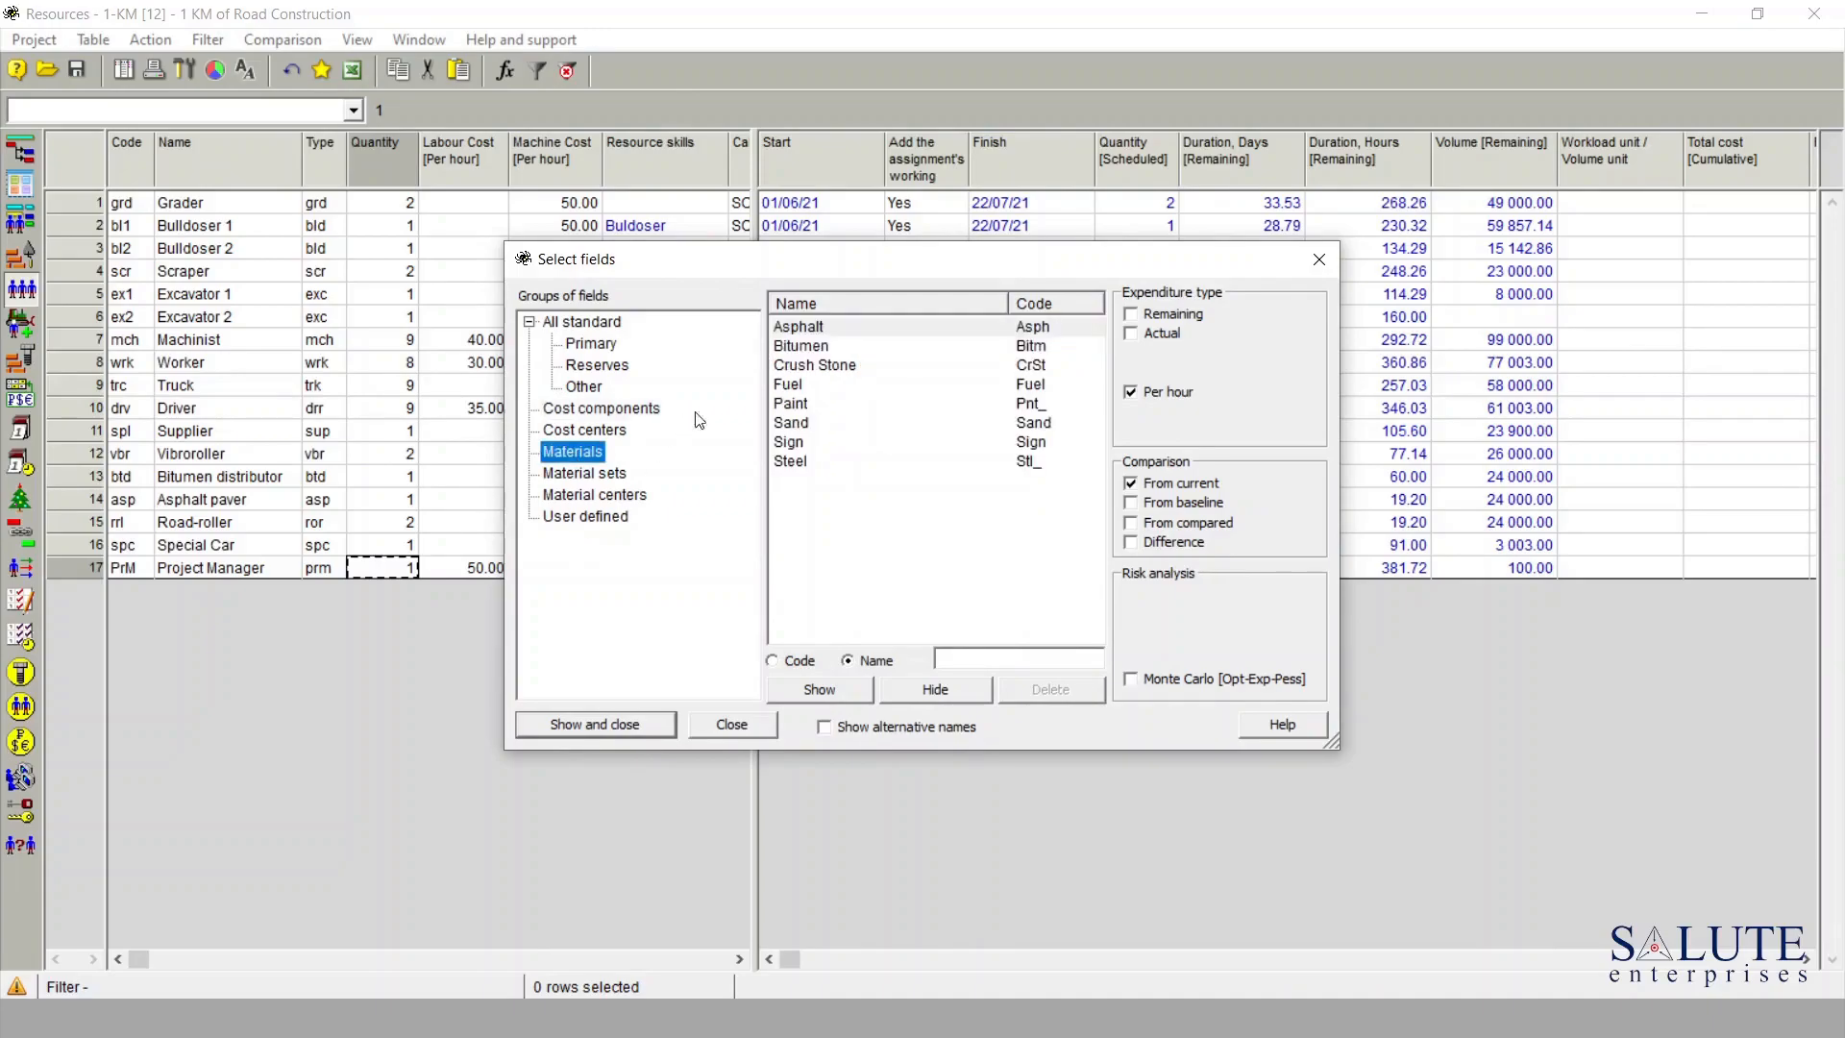
click(794, 391)
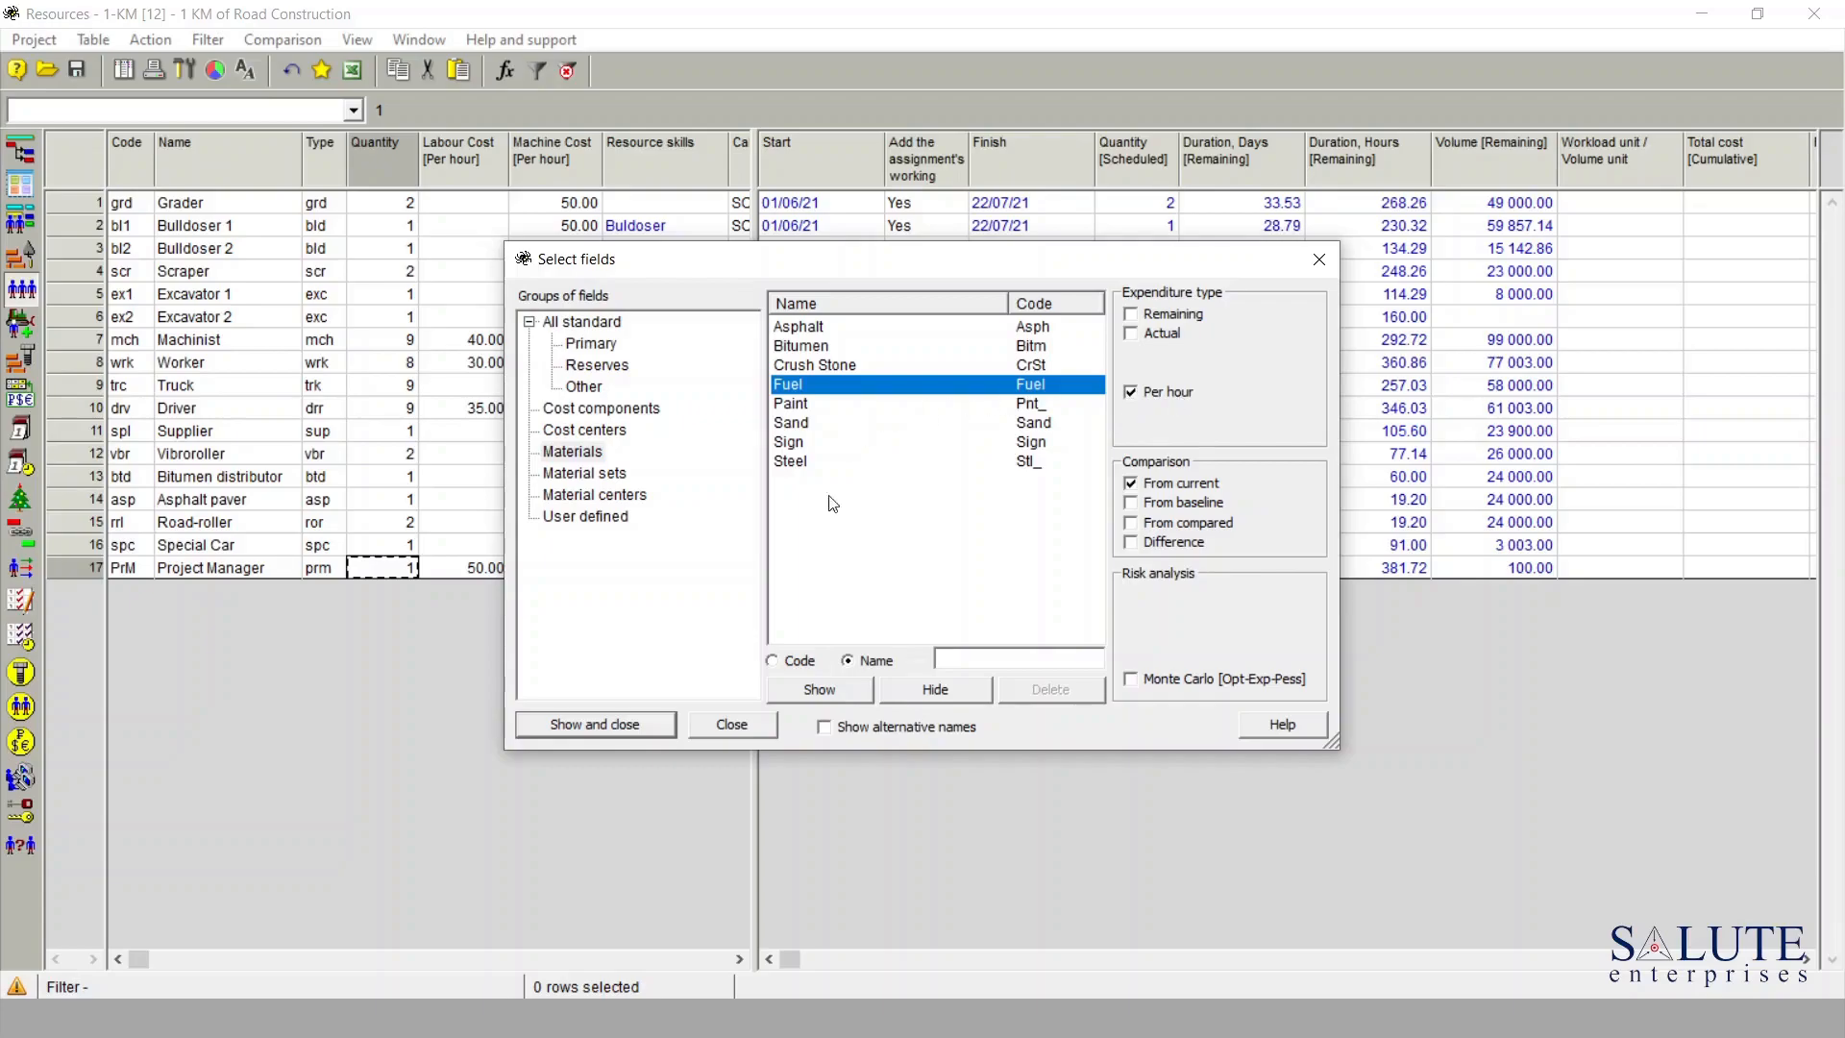
click(625, 731)
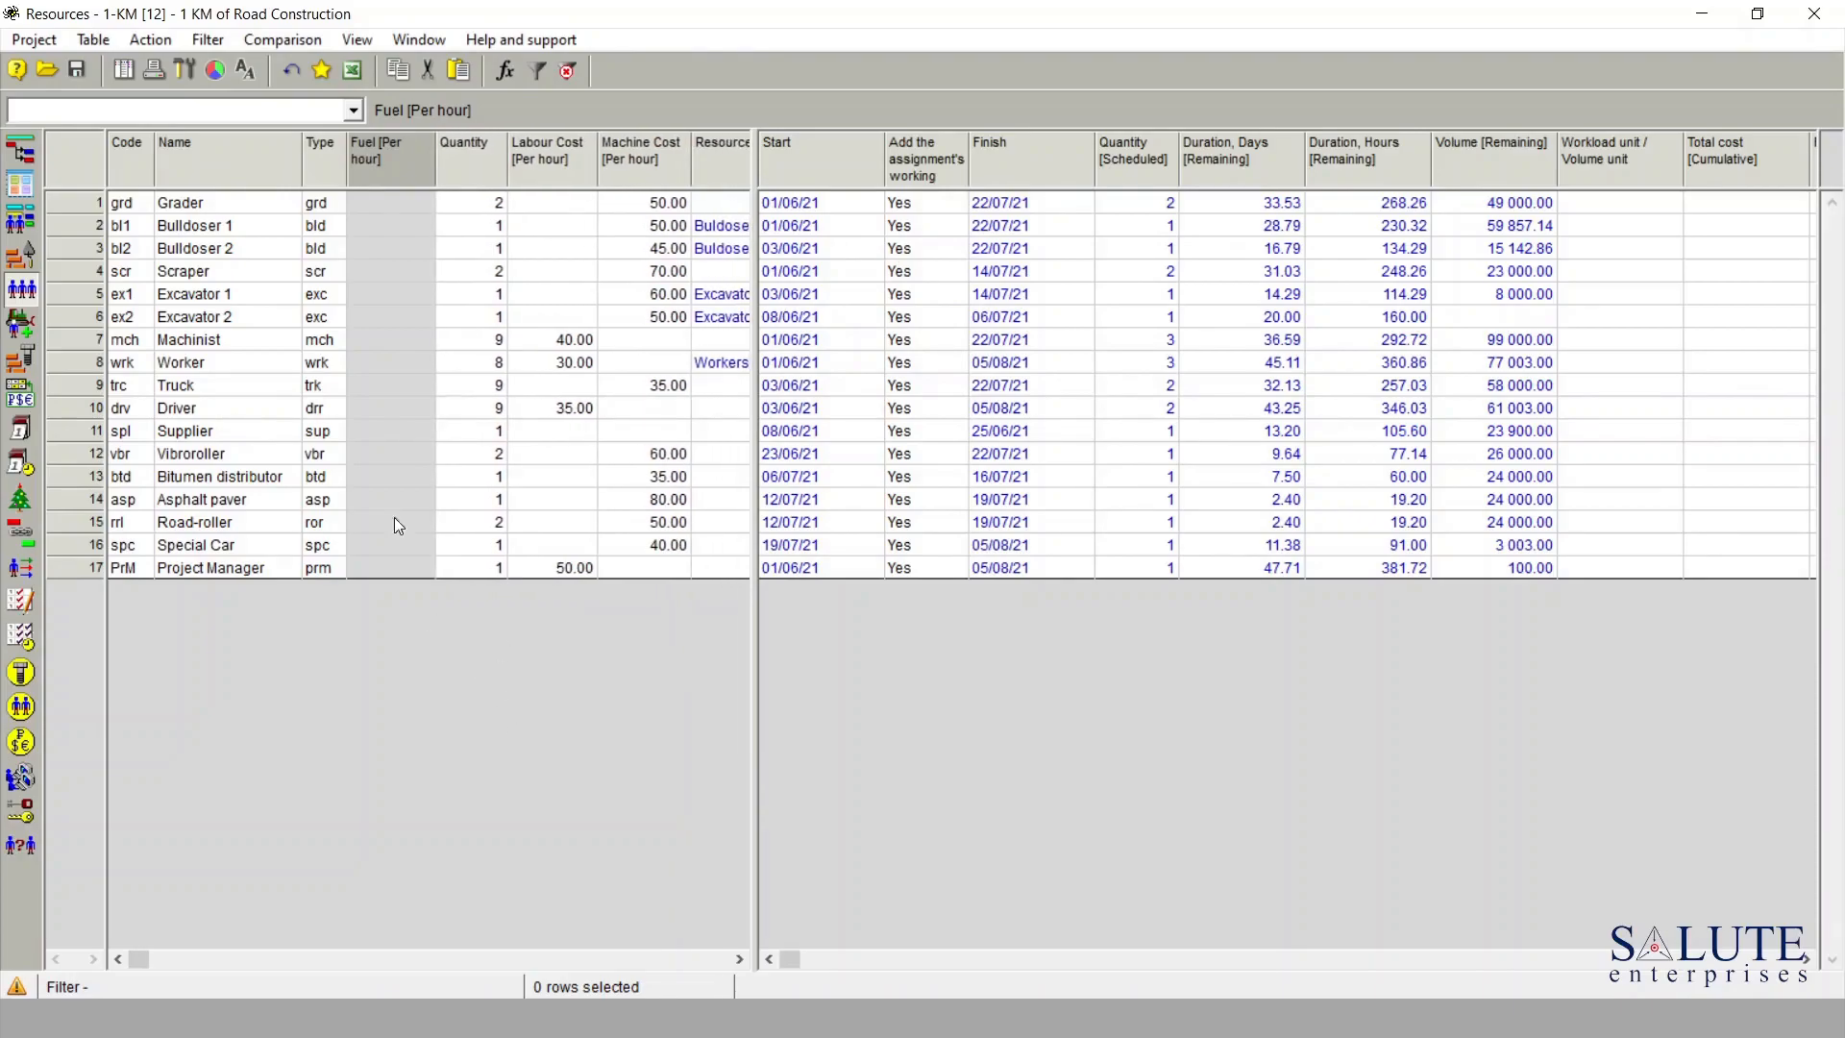
- Enter hourly fuel consumption of 15/20/18/20/25/22 in rows 1–6, 15 for Truck in row 9, and 20/15/20/20/10 in rows 12–16
click(423, 203)
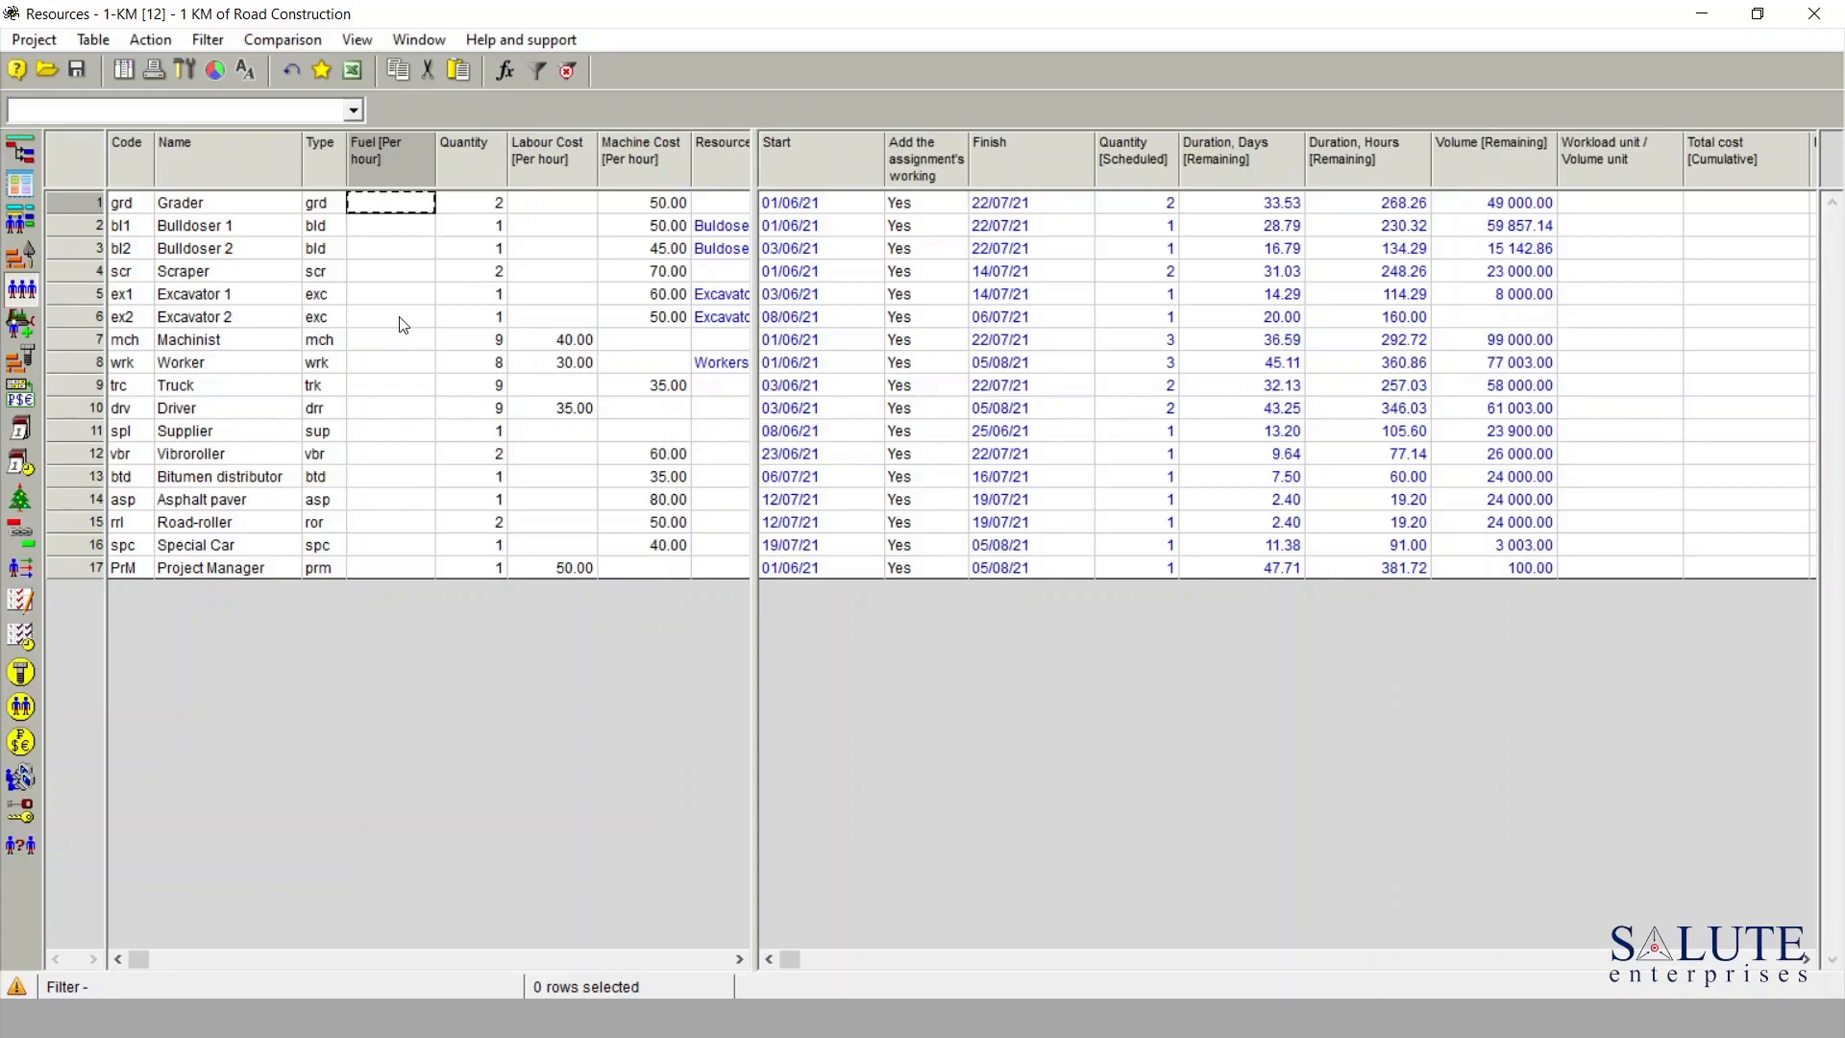
text(15.00 20.00 18.00 20.00 25.00 22.00   15.00   20.00 15.00 20.00 20.00 10.00)
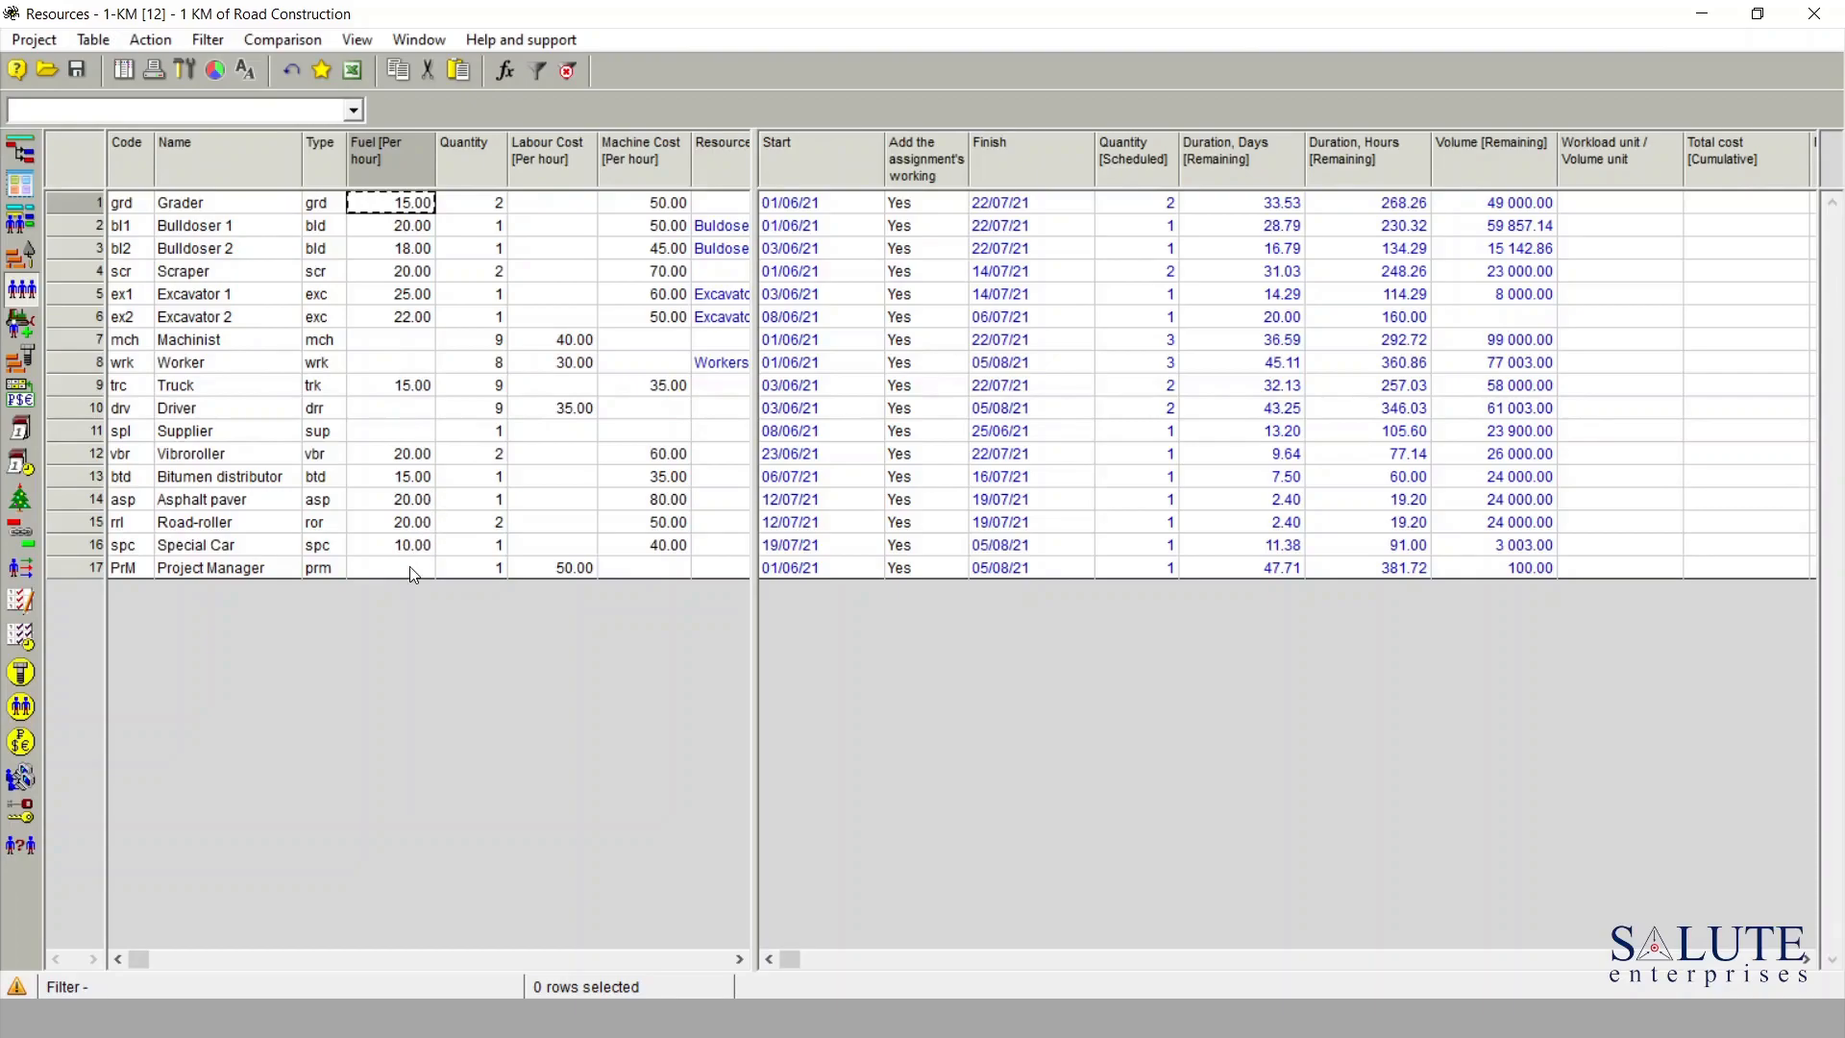
click(468, 161)
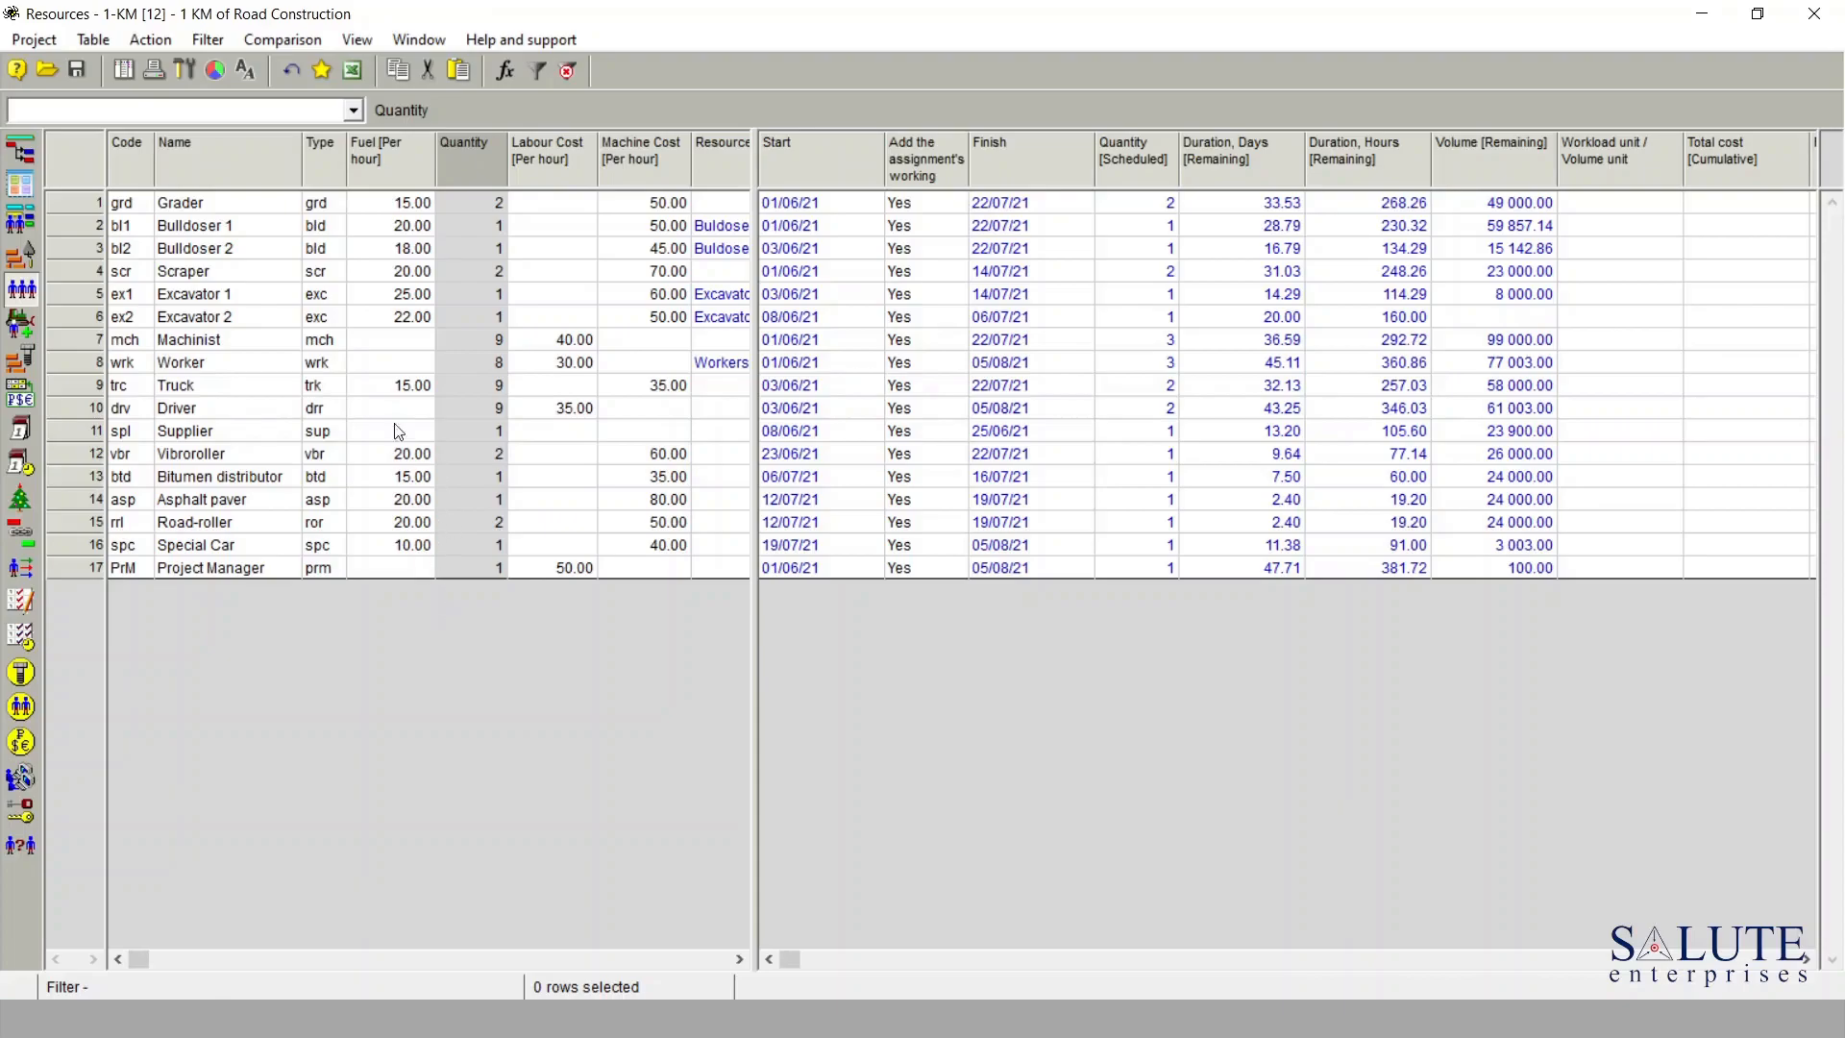
- Place the Quantity column directly after Type in the resources table, and open the project's Materials table
drag(465, 154, 355, 171)
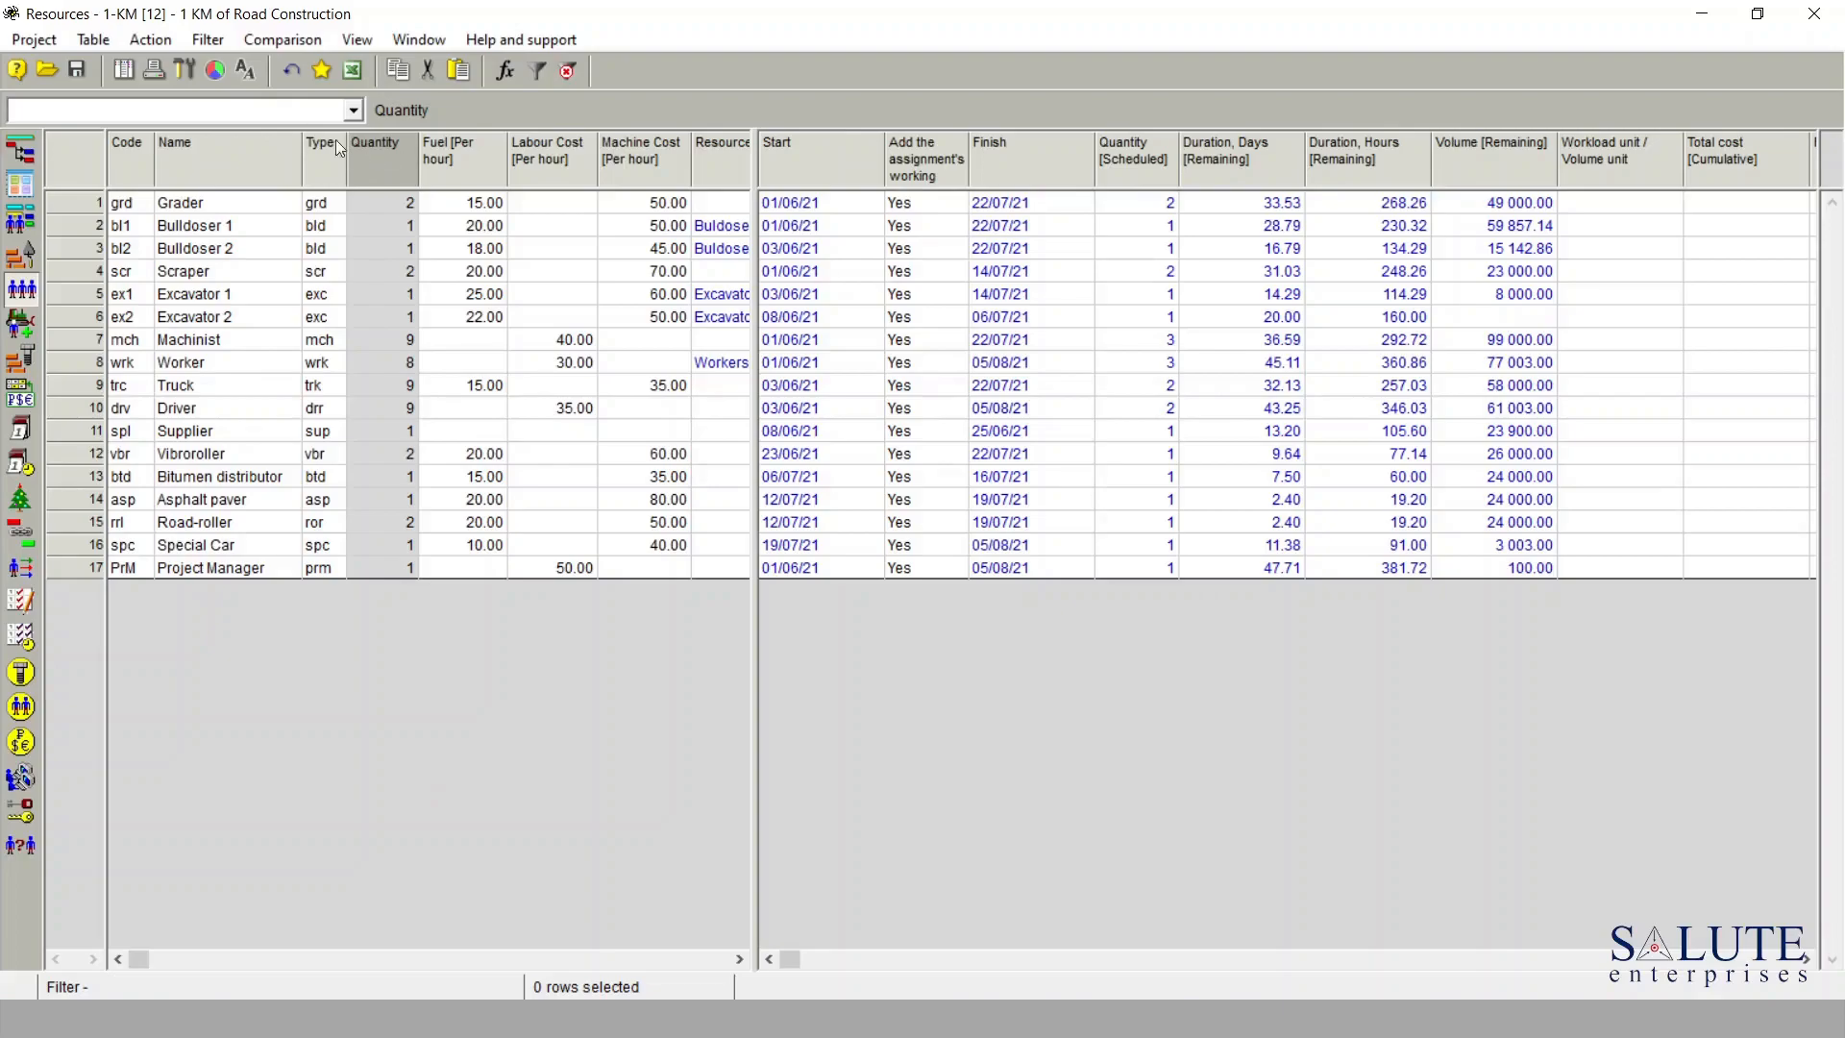
click(359, 40)
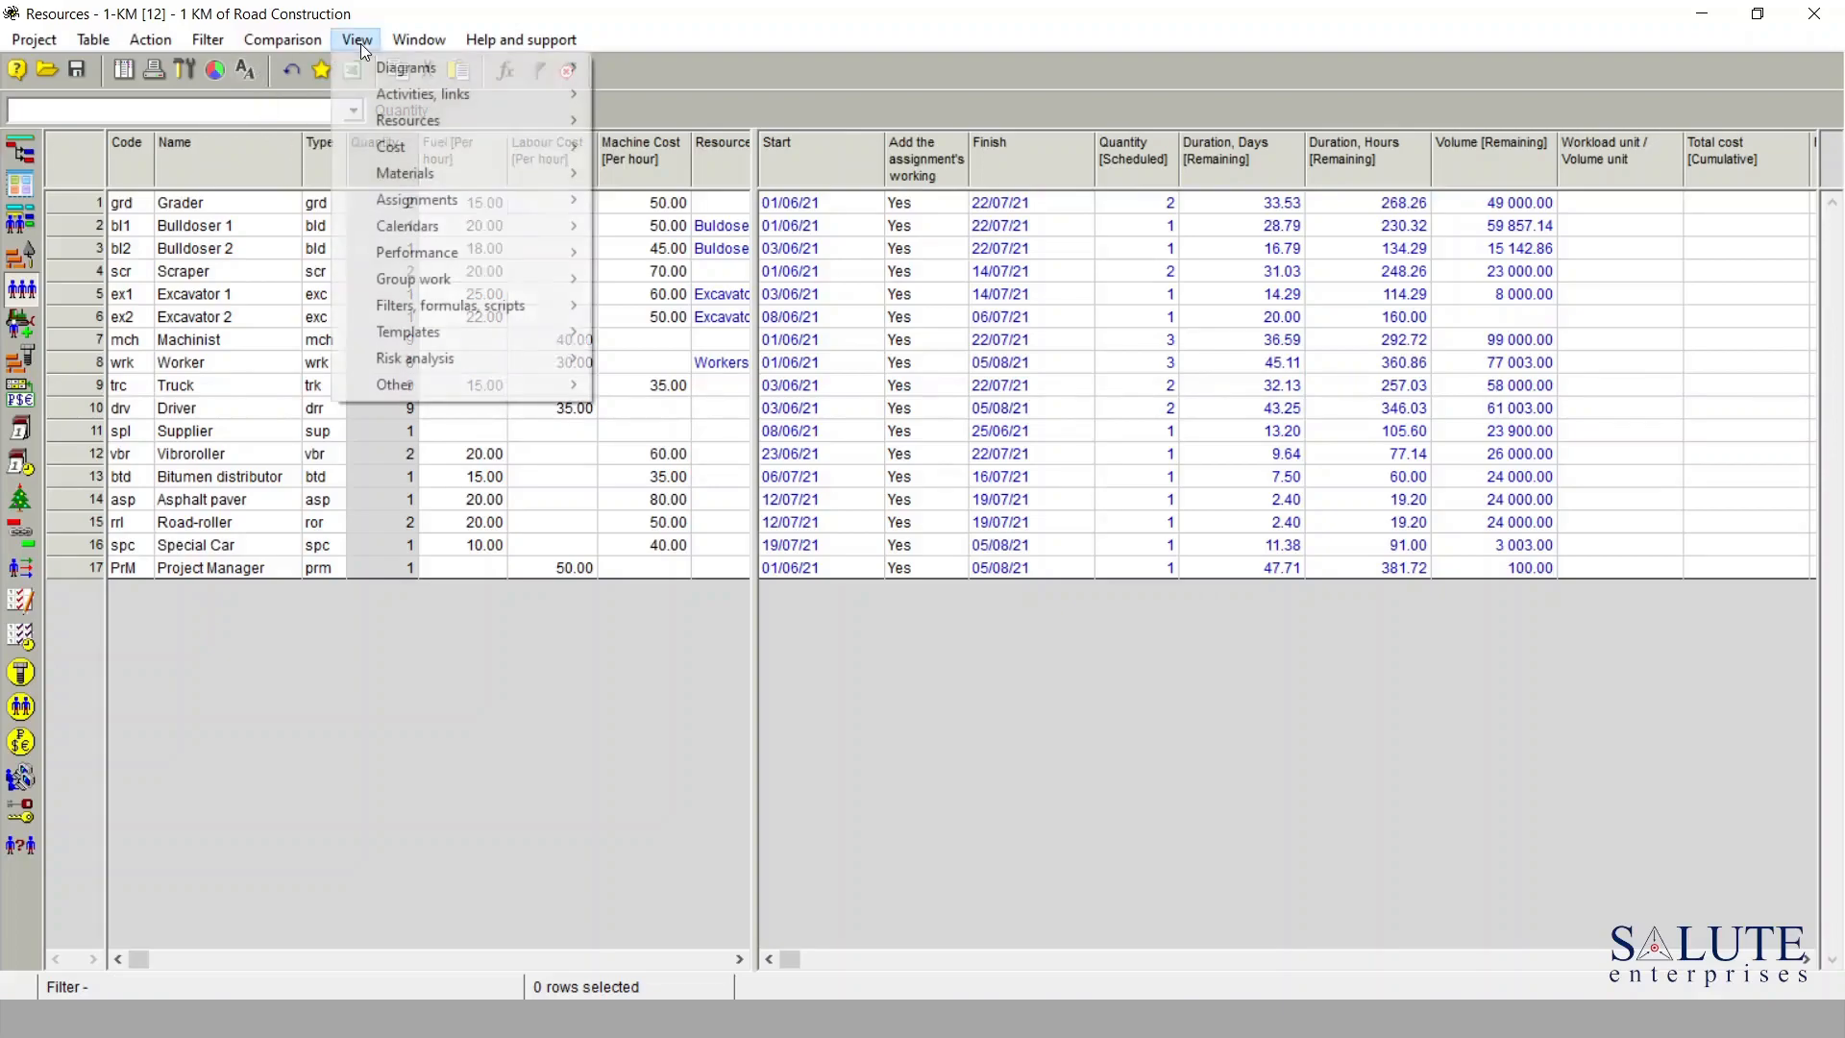
mouse_move(396, 179)
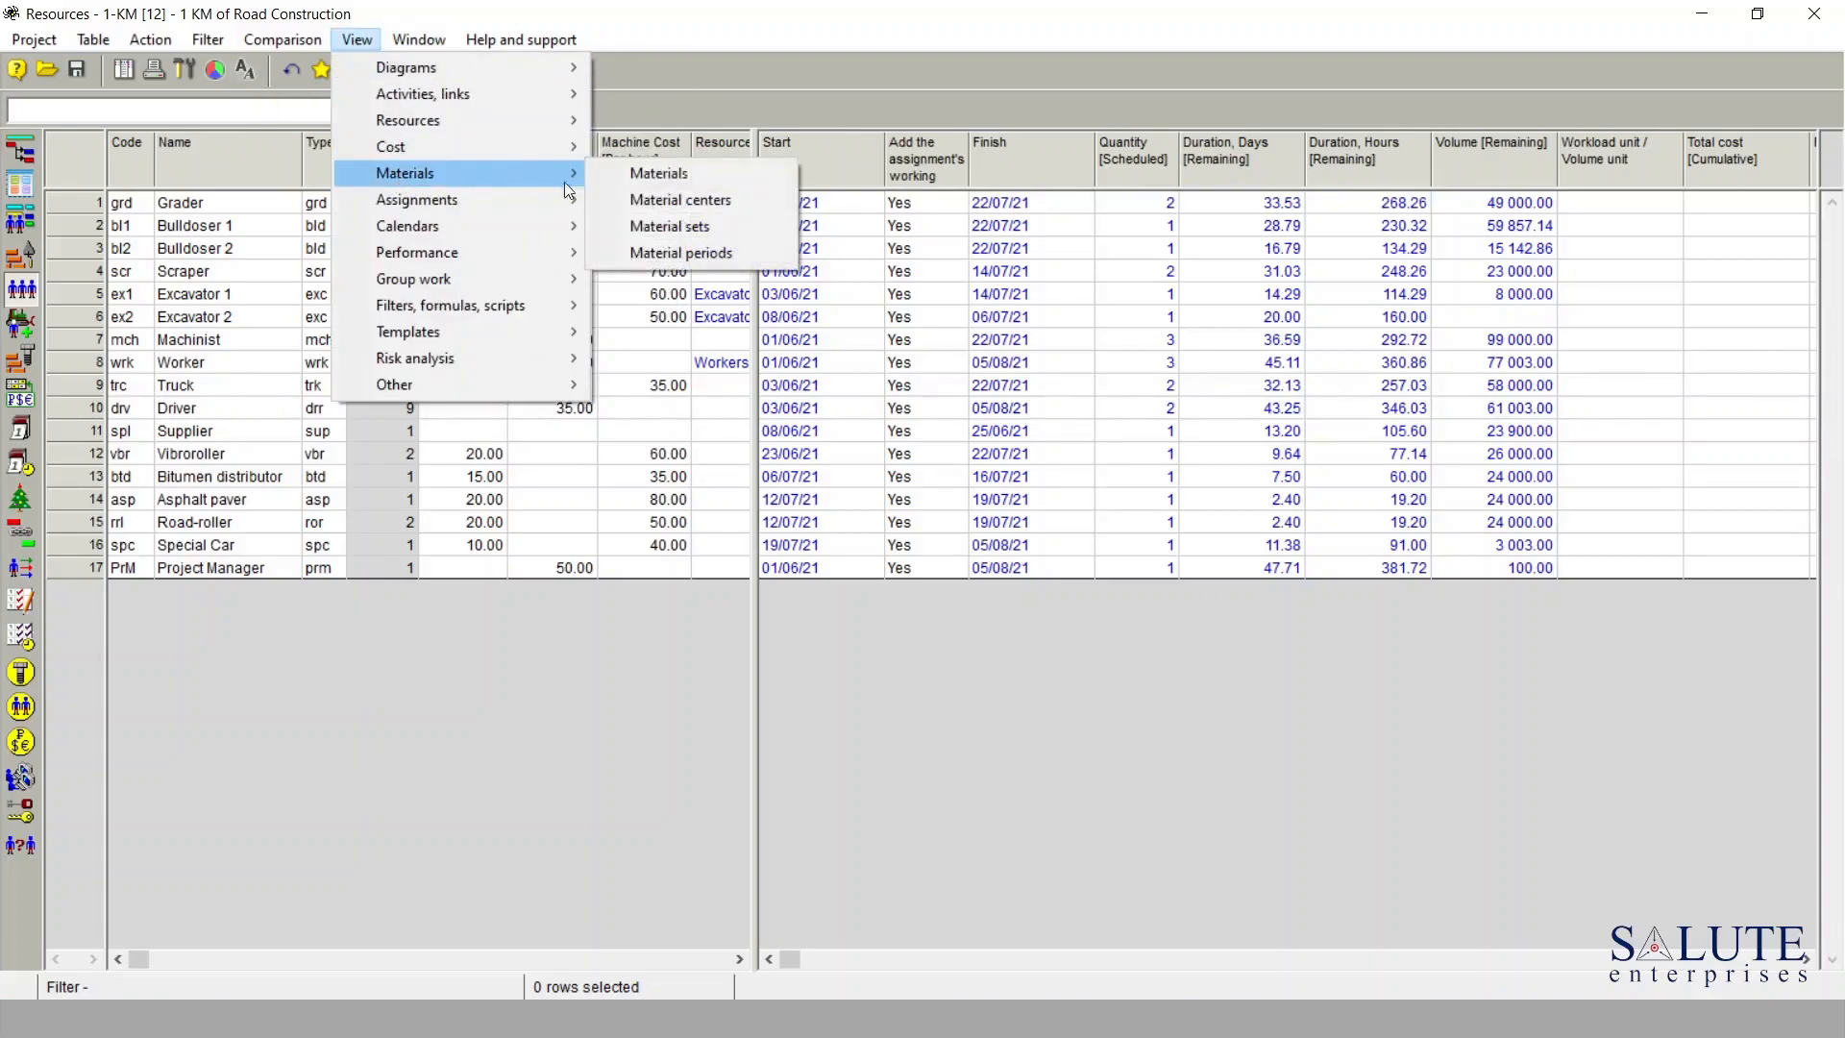
click(663, 176)
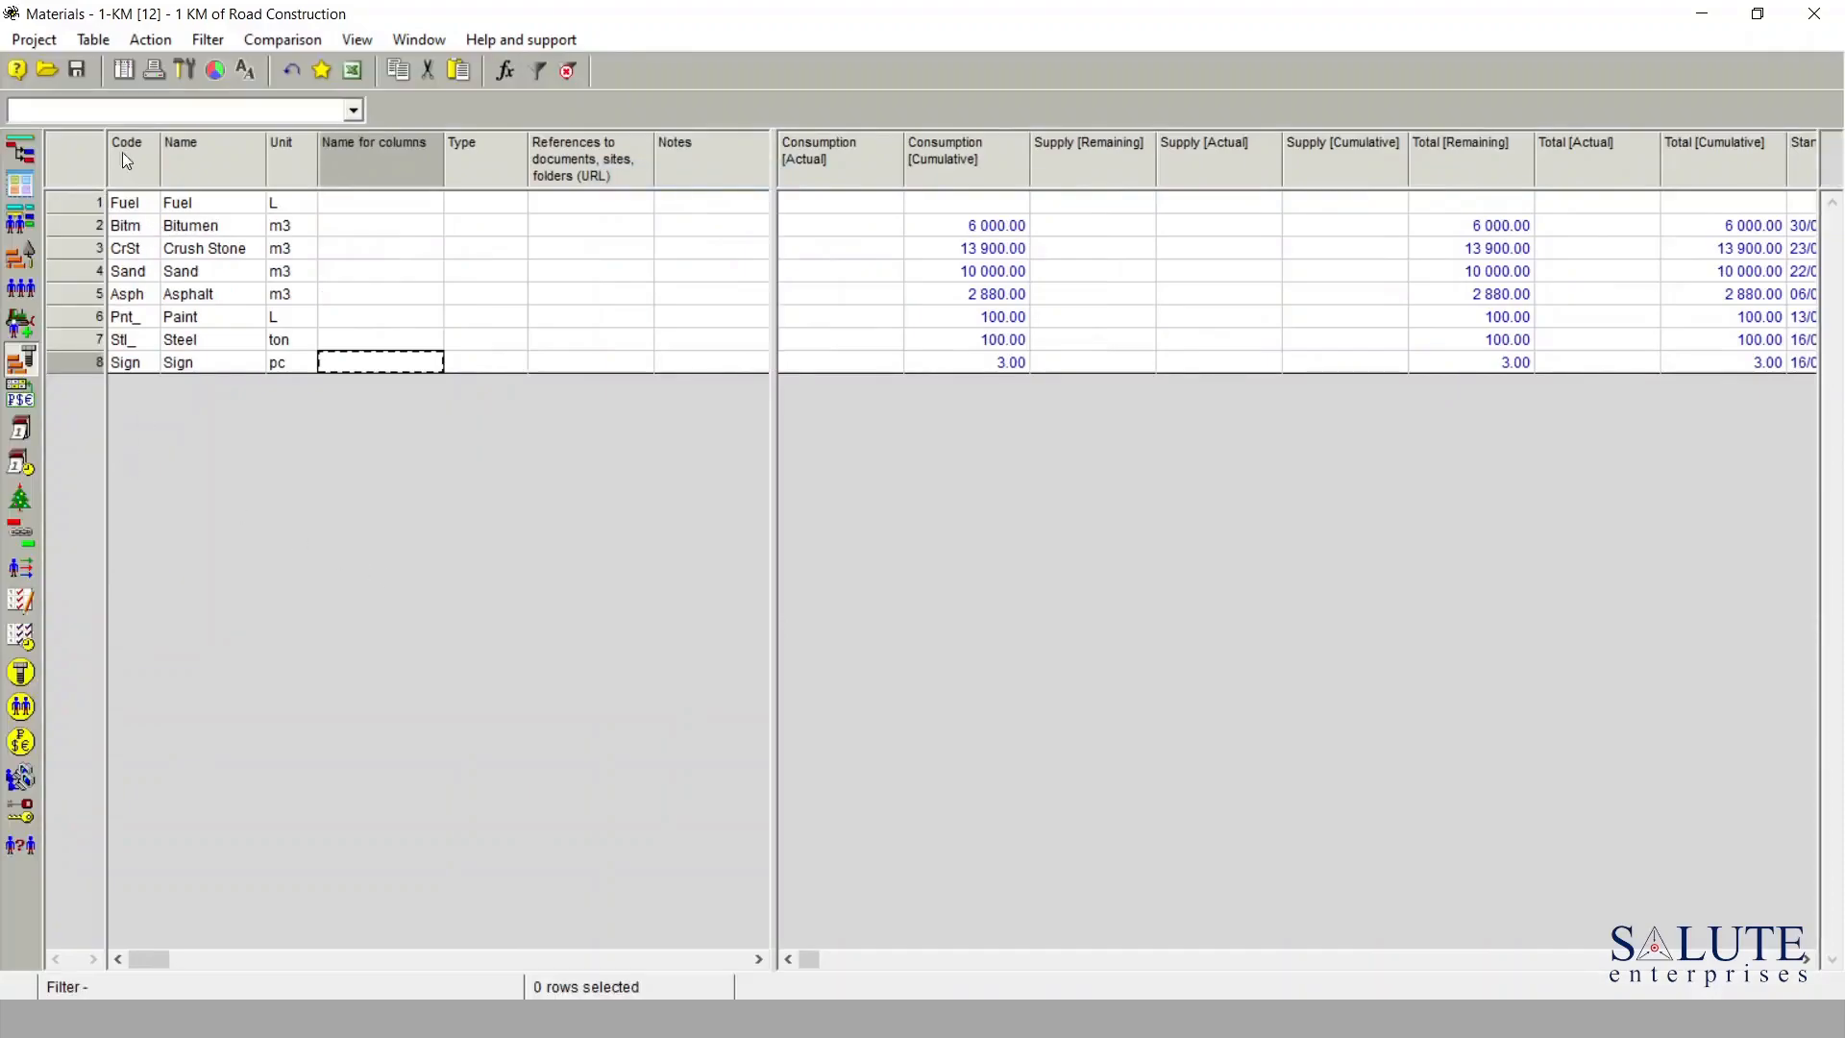
- Show the Material Cost [Unit cost] cost component column before Name for columns in the materials table
right_click(380, 159)
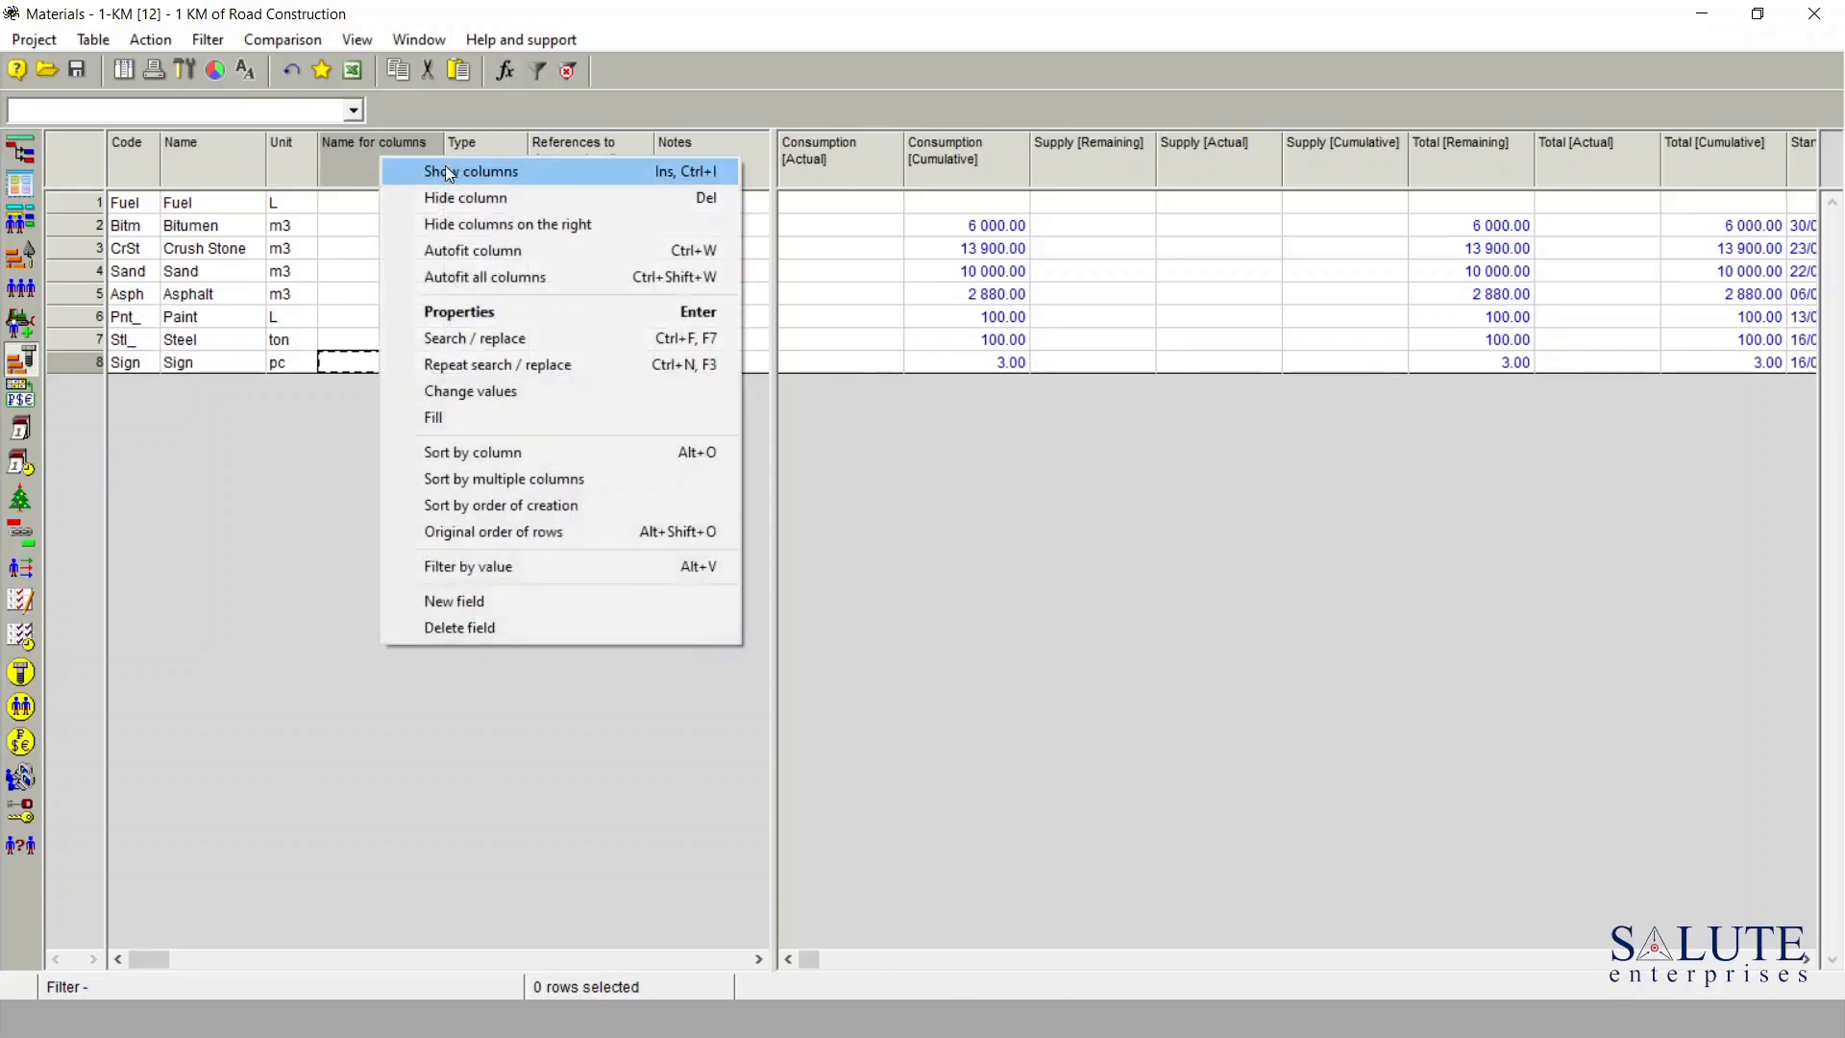
click(488, 173)
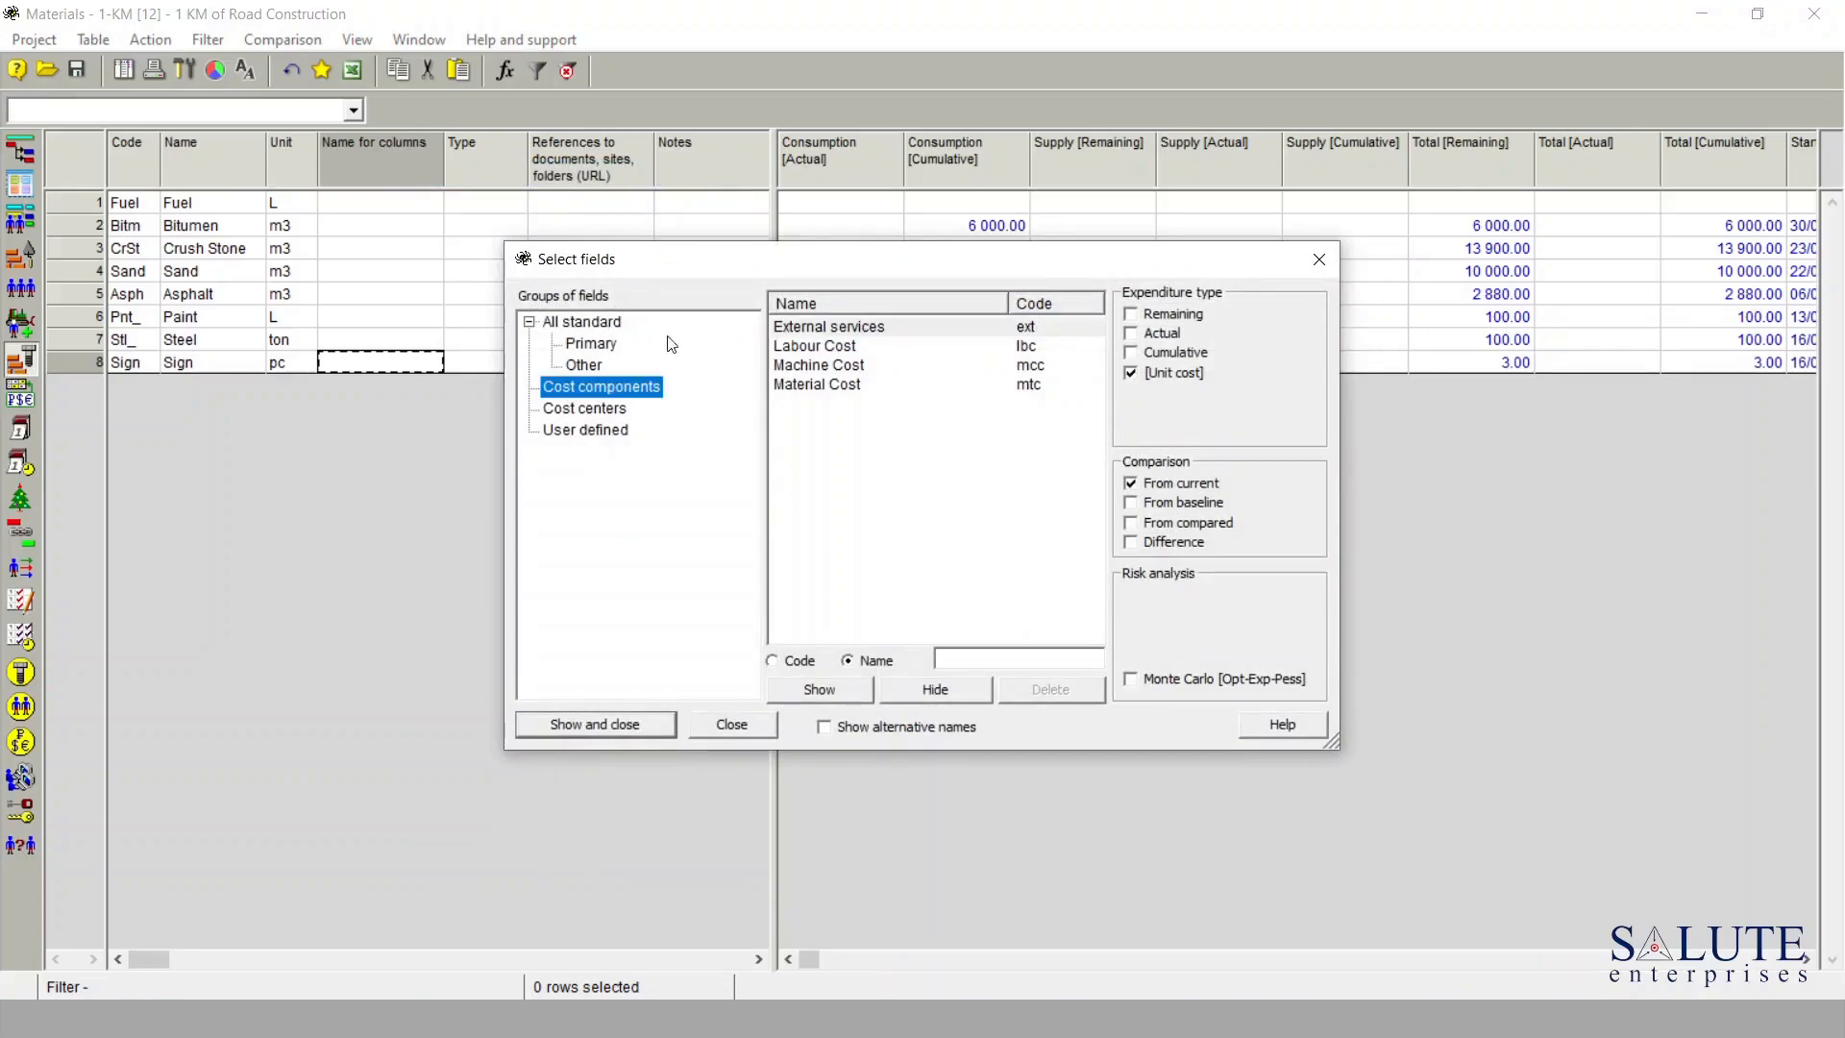
click(804, 393)
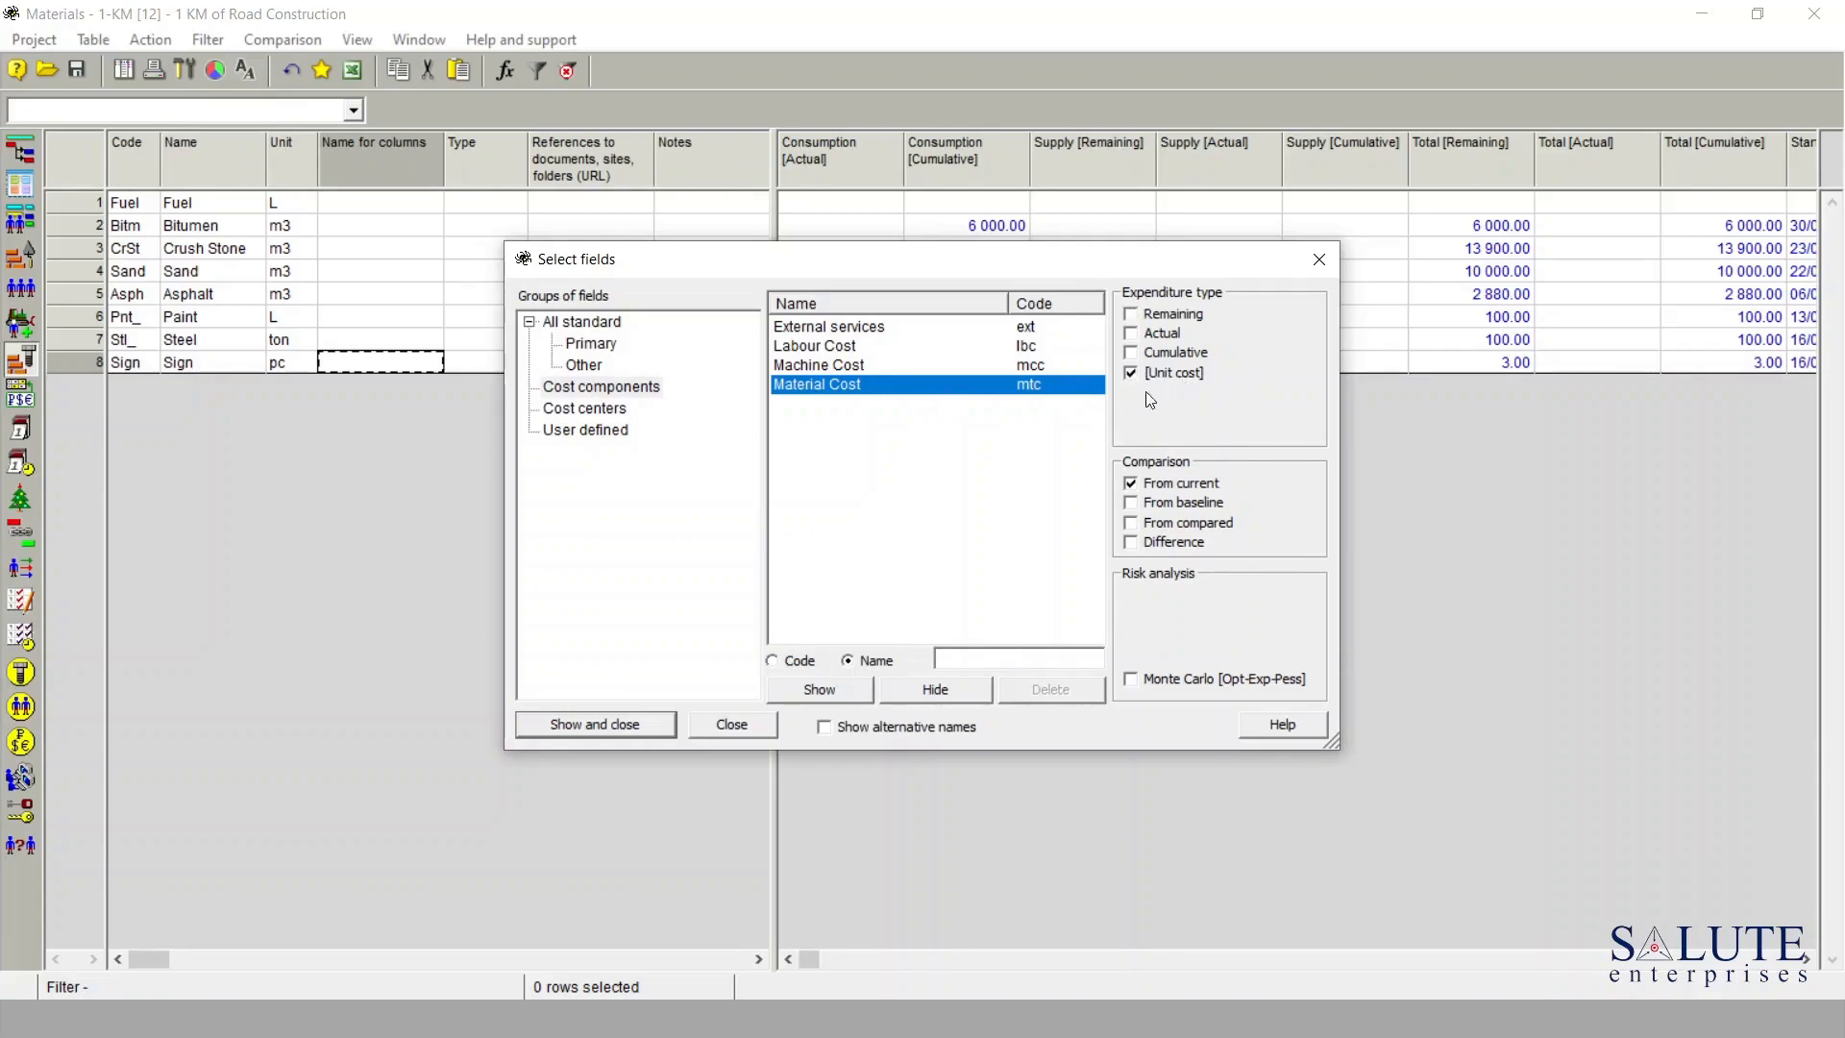
click(628, 727)
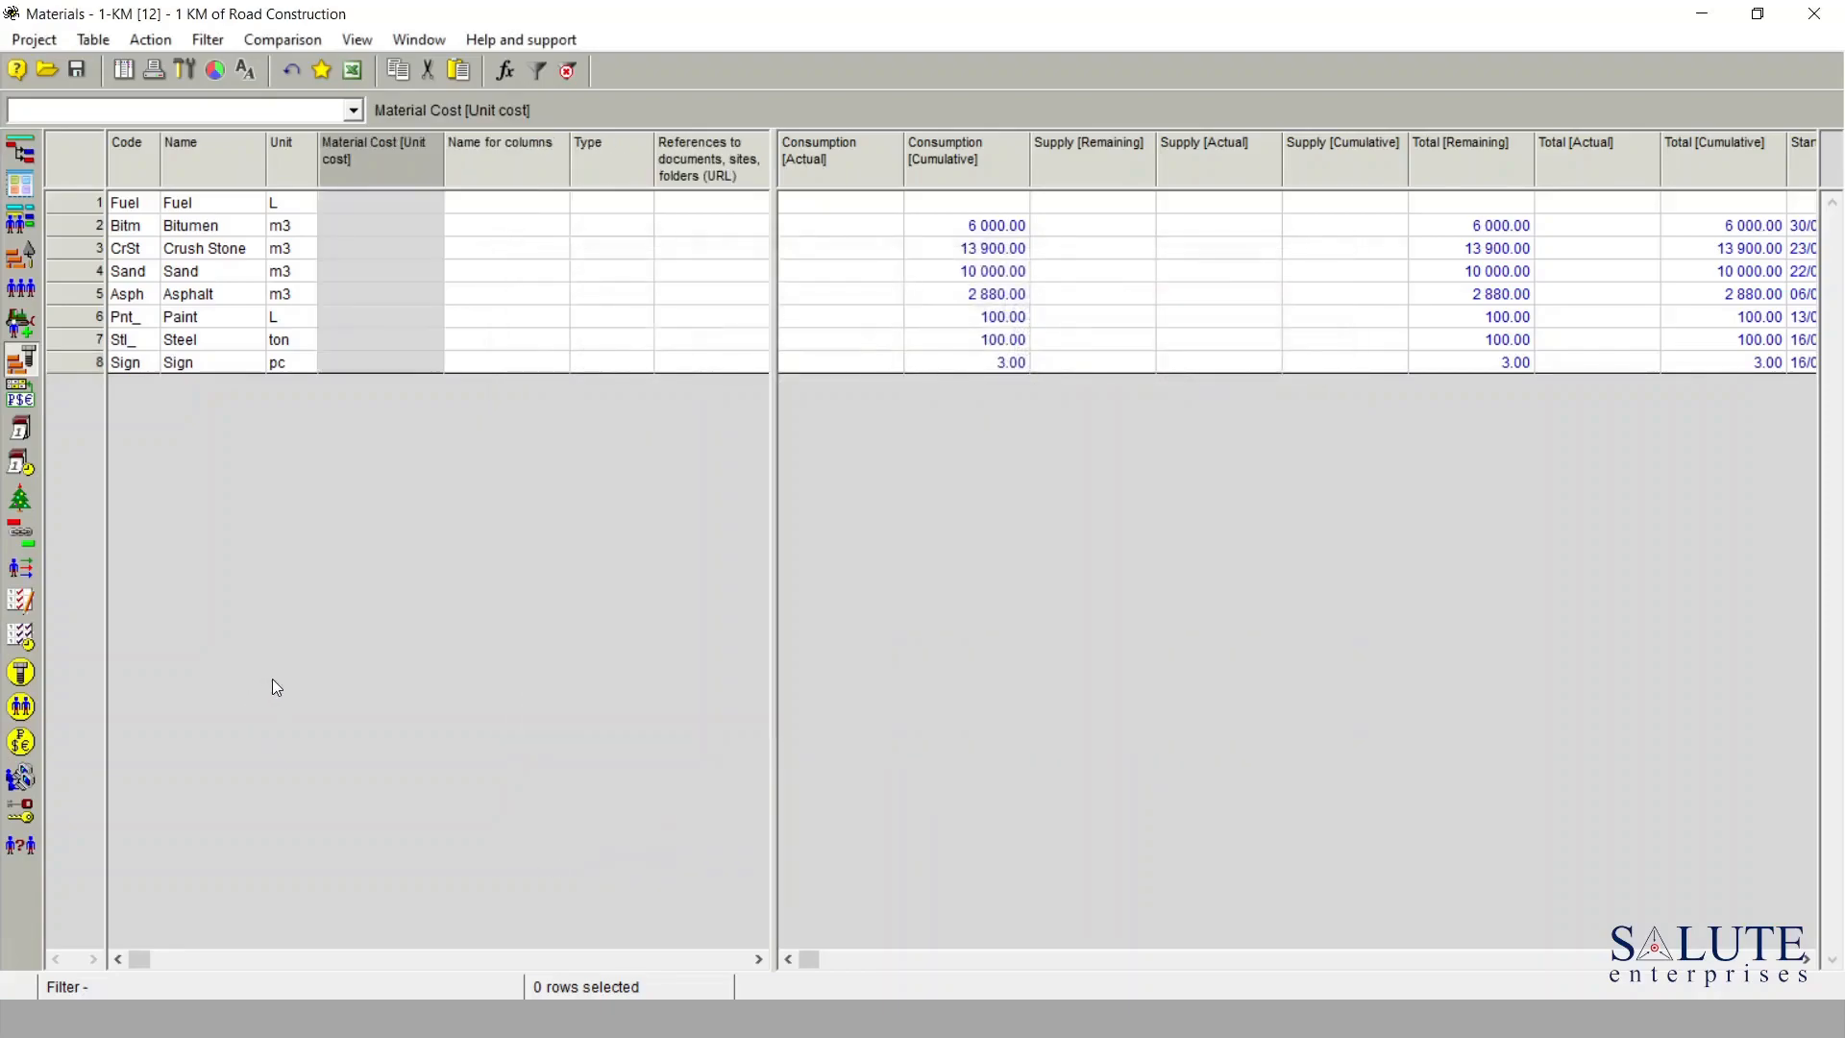
- Enter material unit costs of 5.70/4.80/9.00/9.00/48.00/67.00/1200.00/650.00 in rows 1–8, from Fuel to Sign, and narrow the column
click(382, 204)
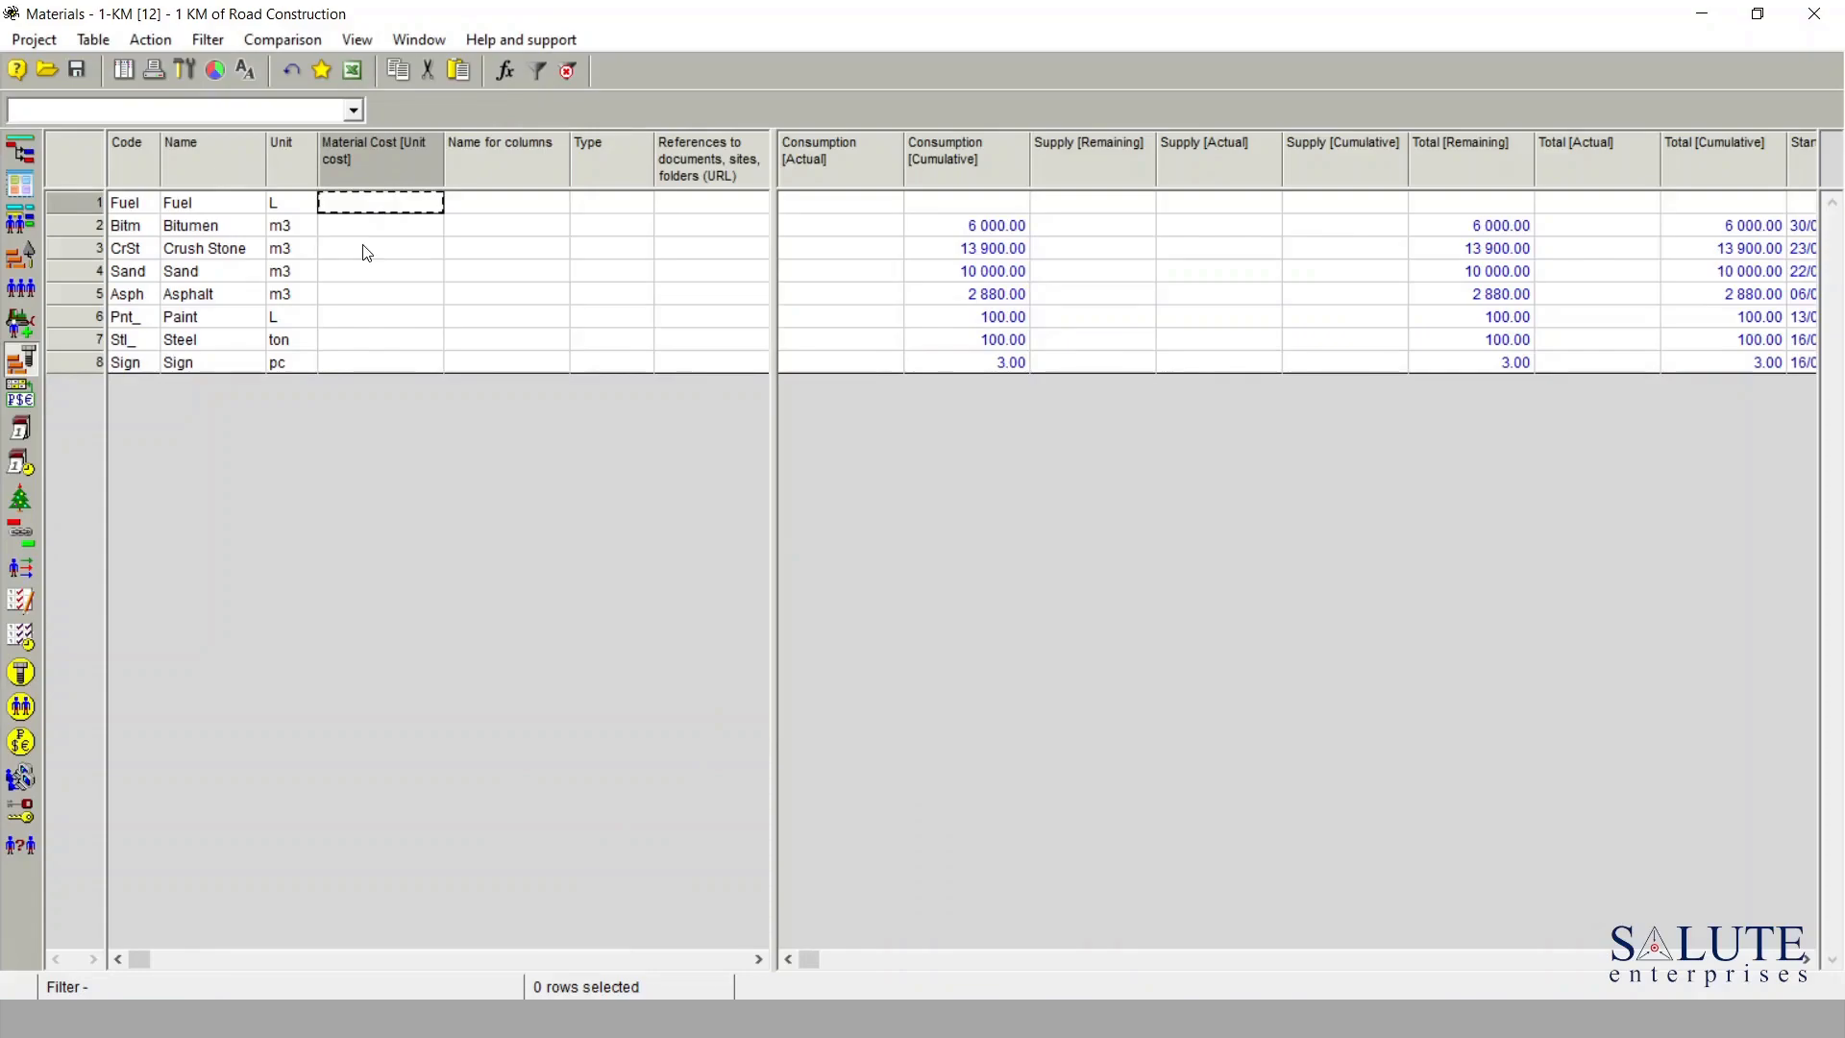
text(5.70 4.80 9.00 9.00 48.00 67.00 1 200.00 650.00)
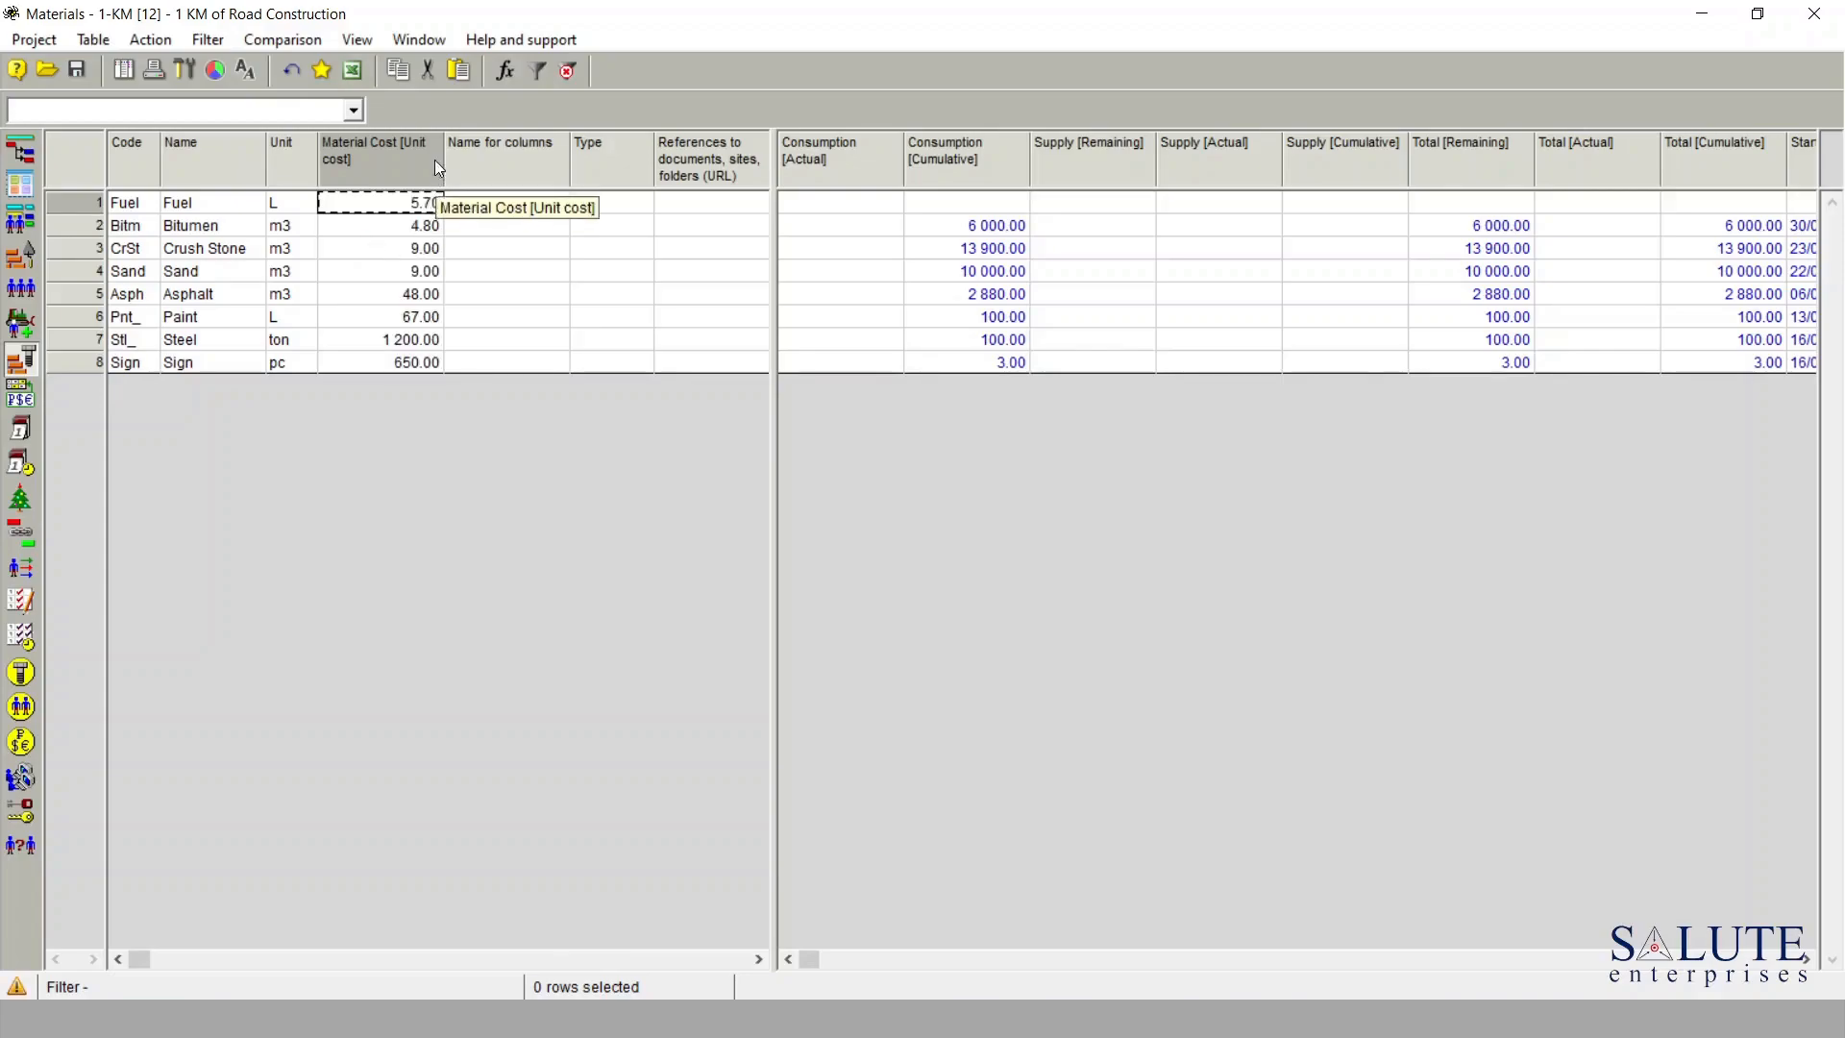
drag(443, 154, 409, 159)
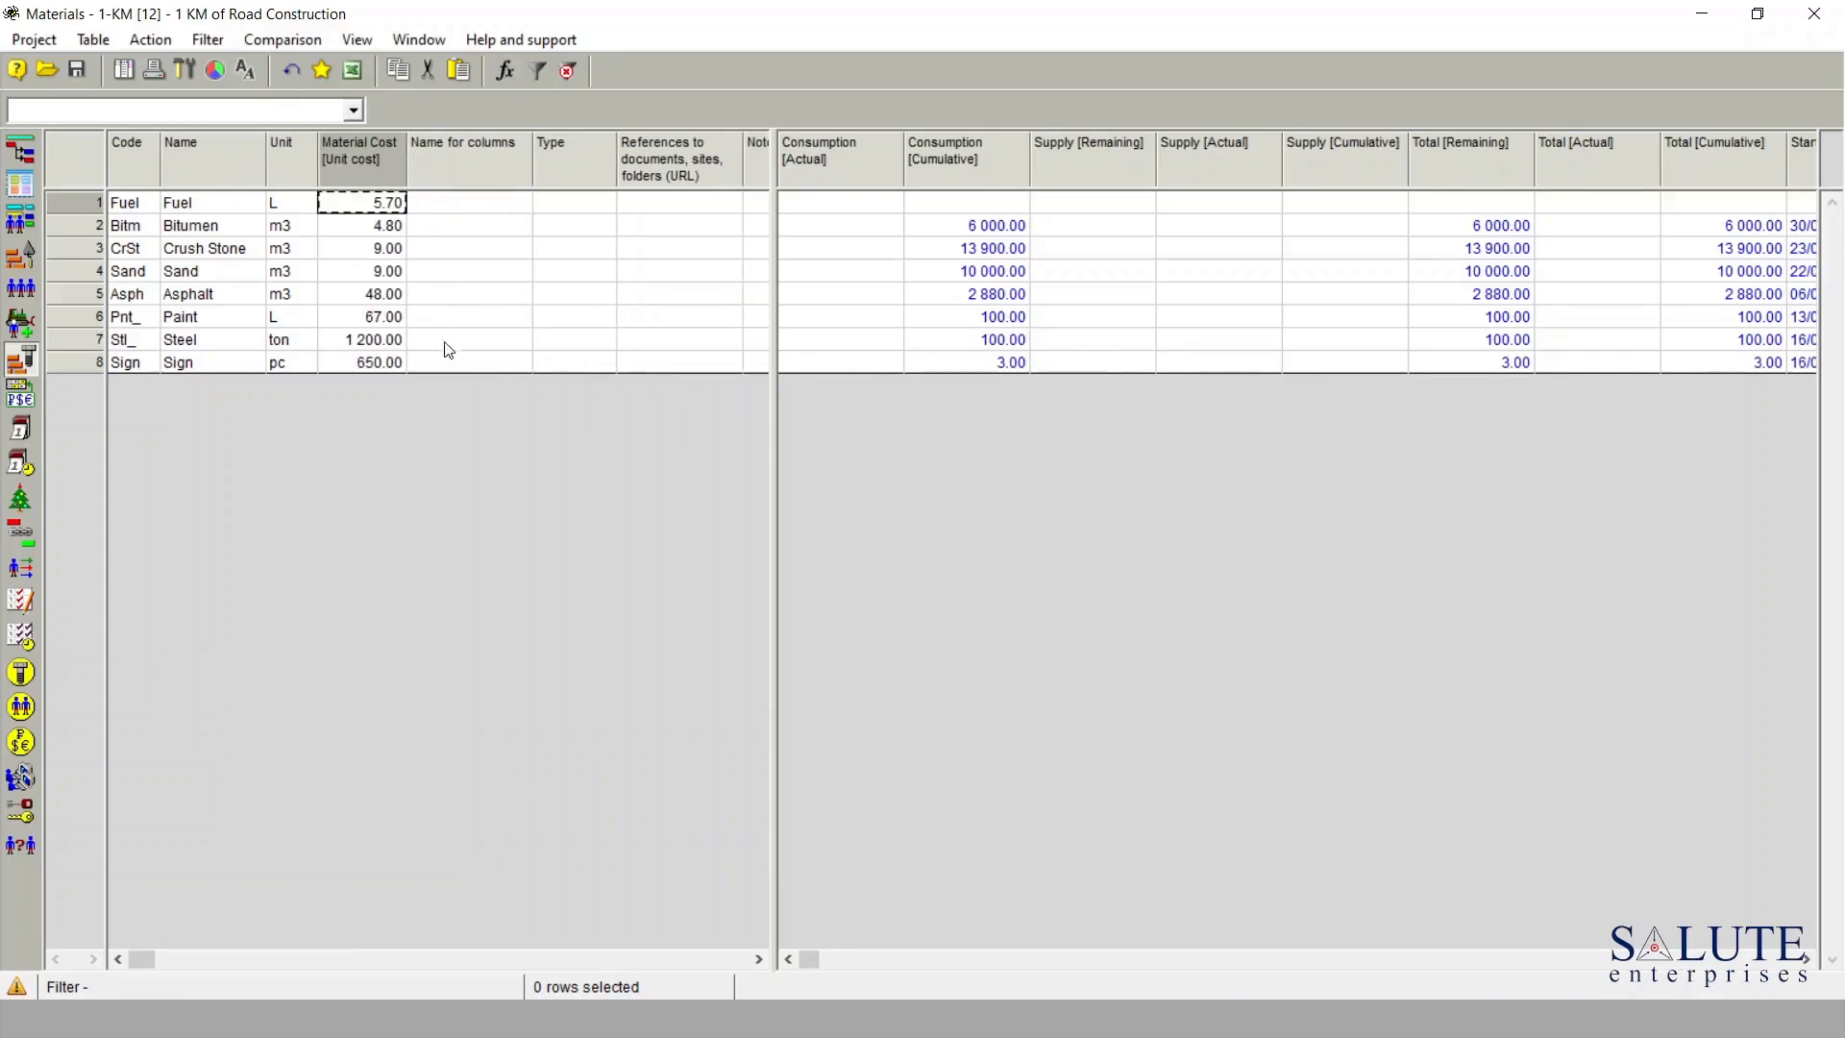
- Save the project and open the cost components of the Sand and Crush Stone Transportation activity from the Activity Gantt
click(75, 71)
click(20, 152)
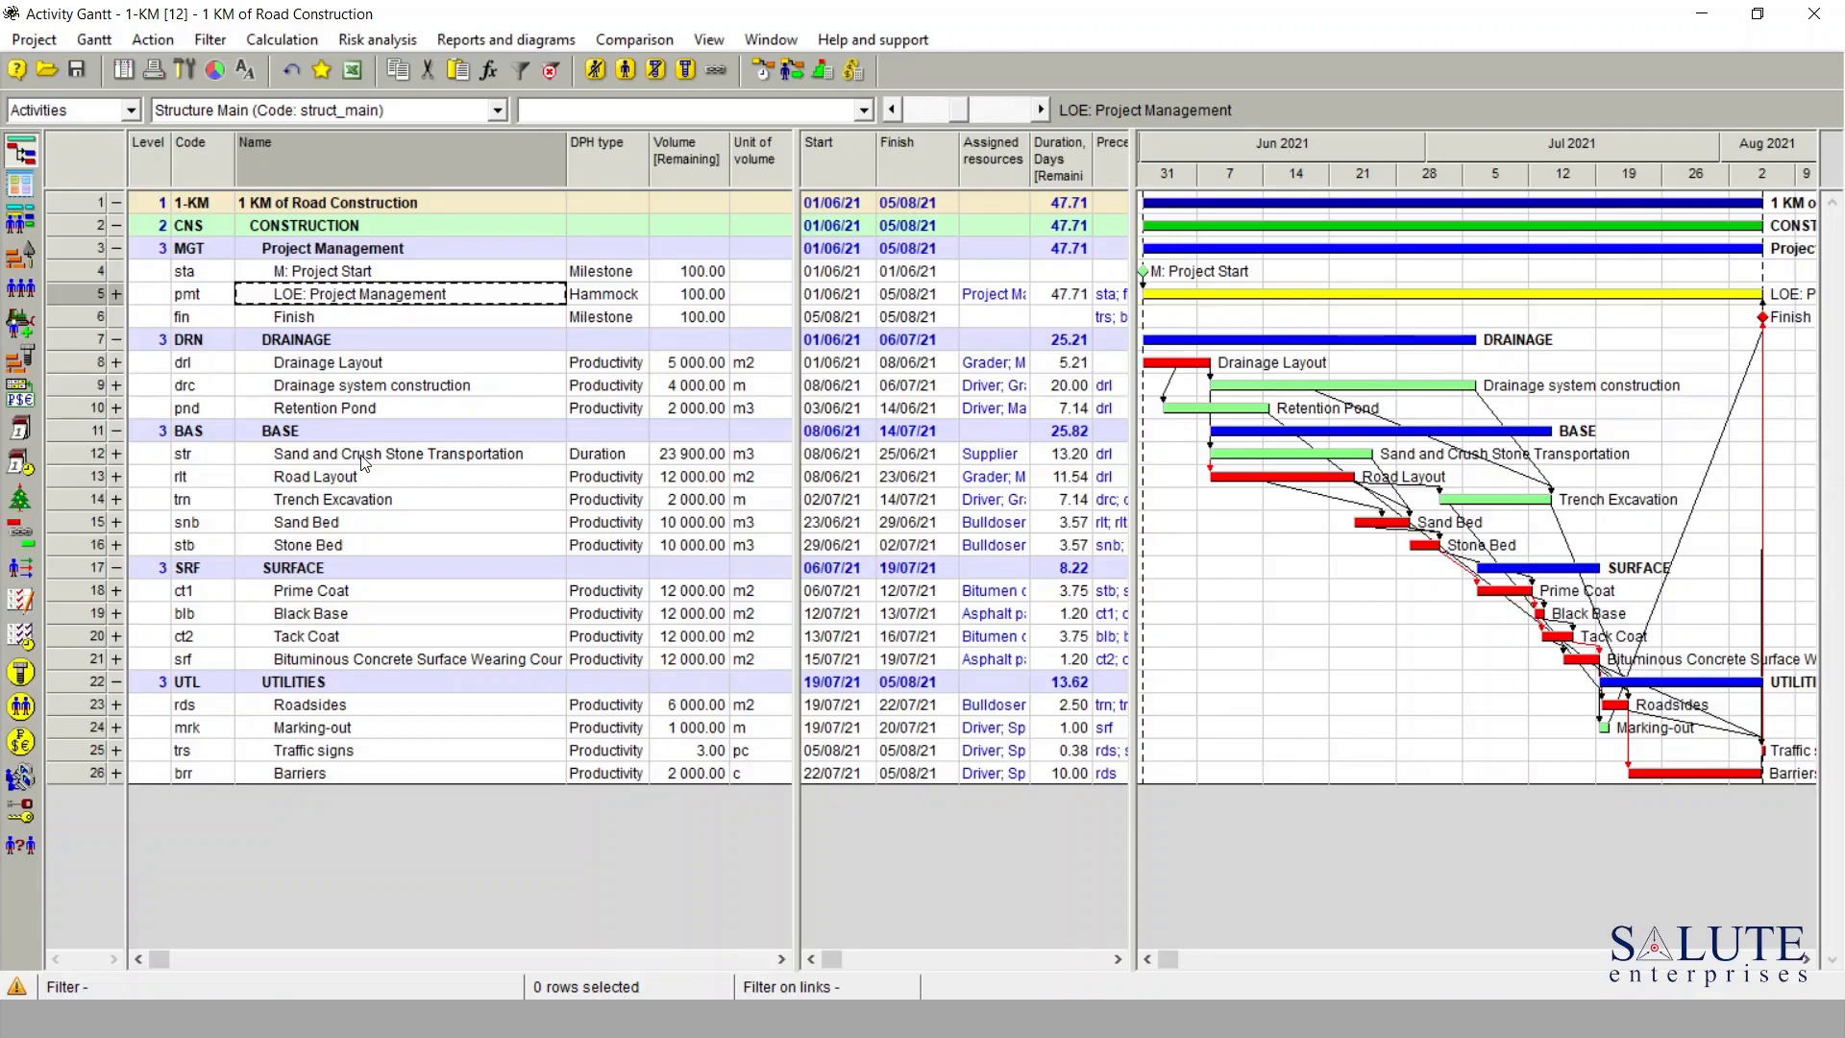
click(362, 457)
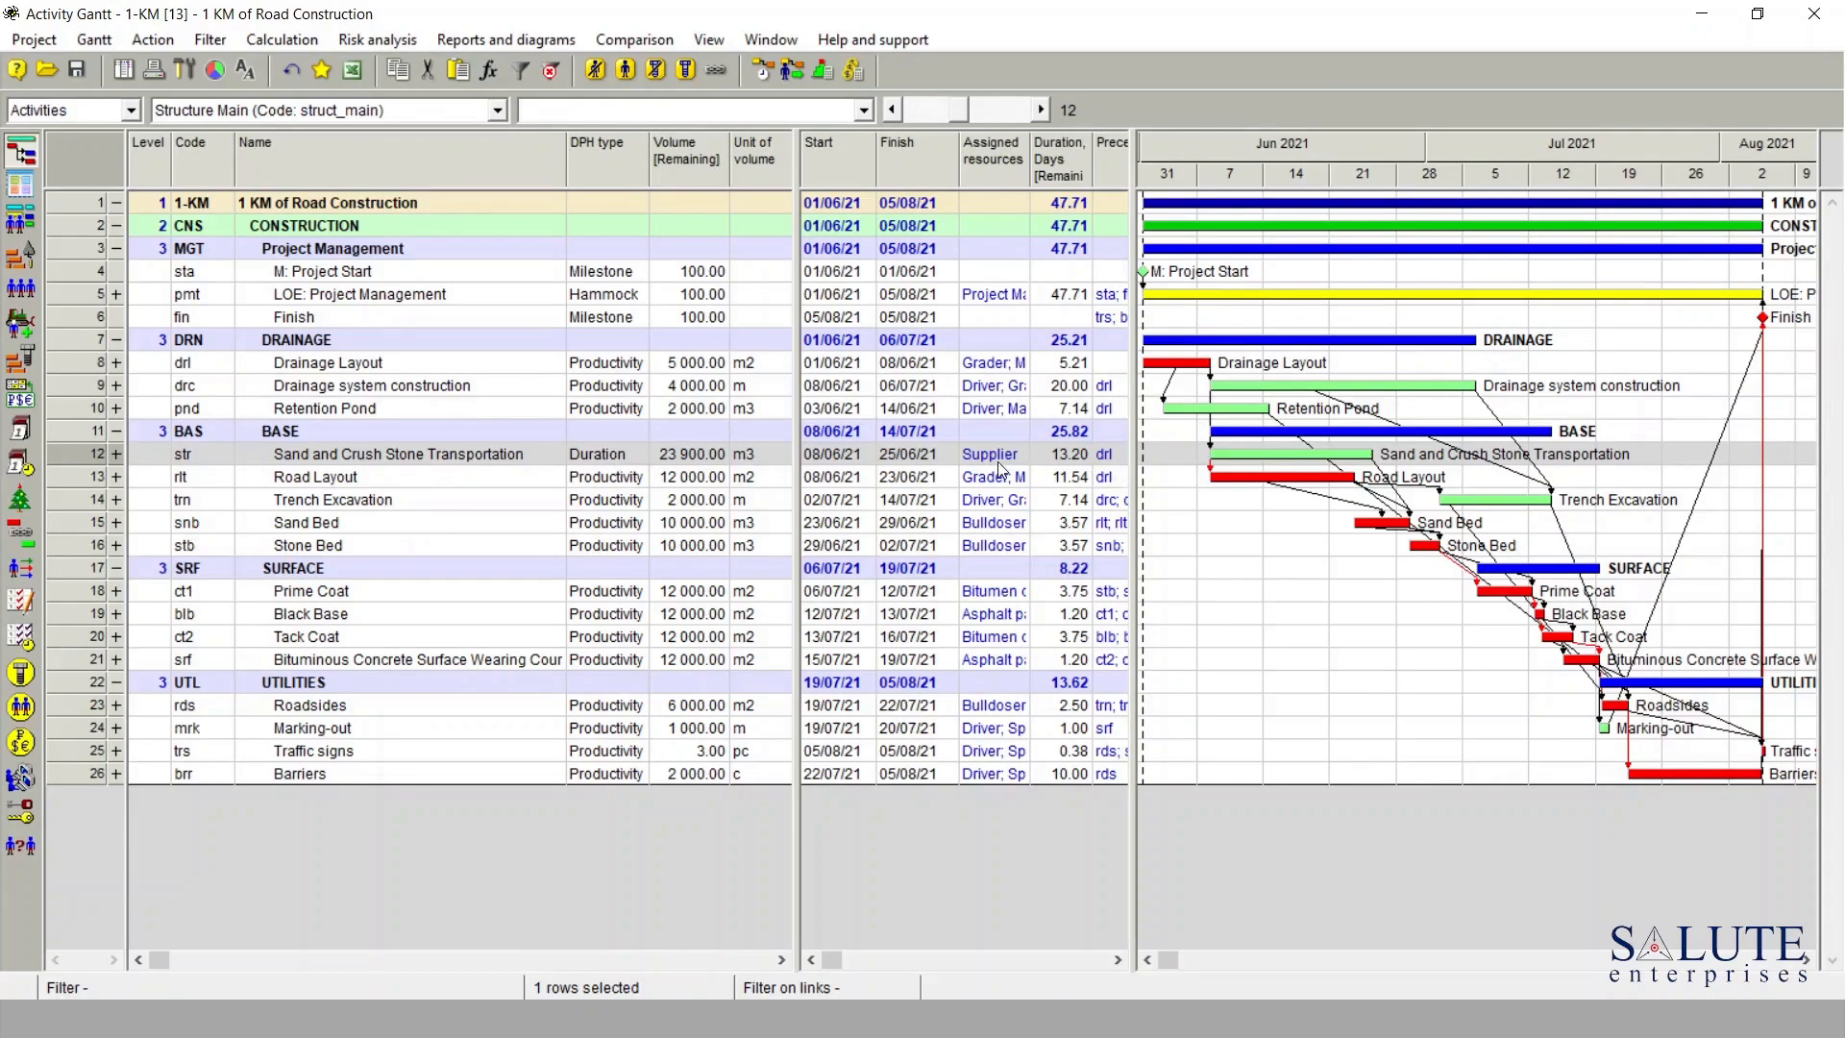
double_click(67, 452)
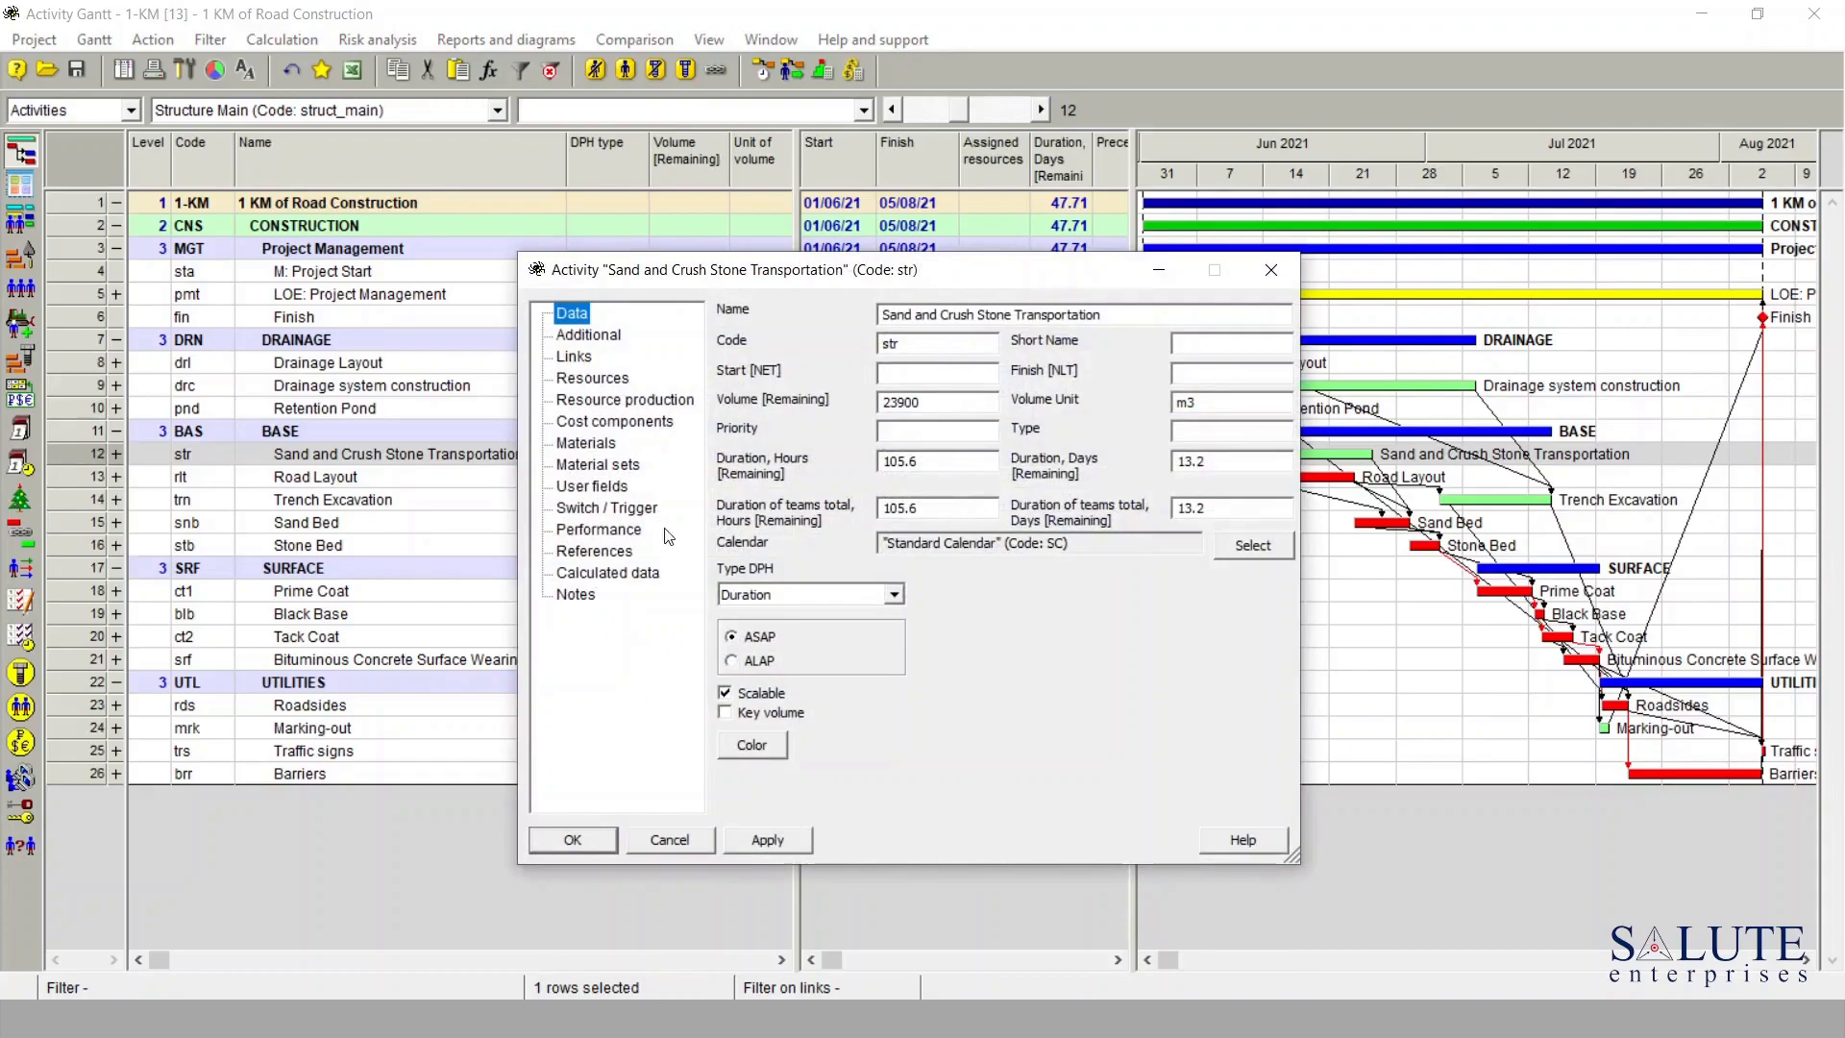
click(651, 429)
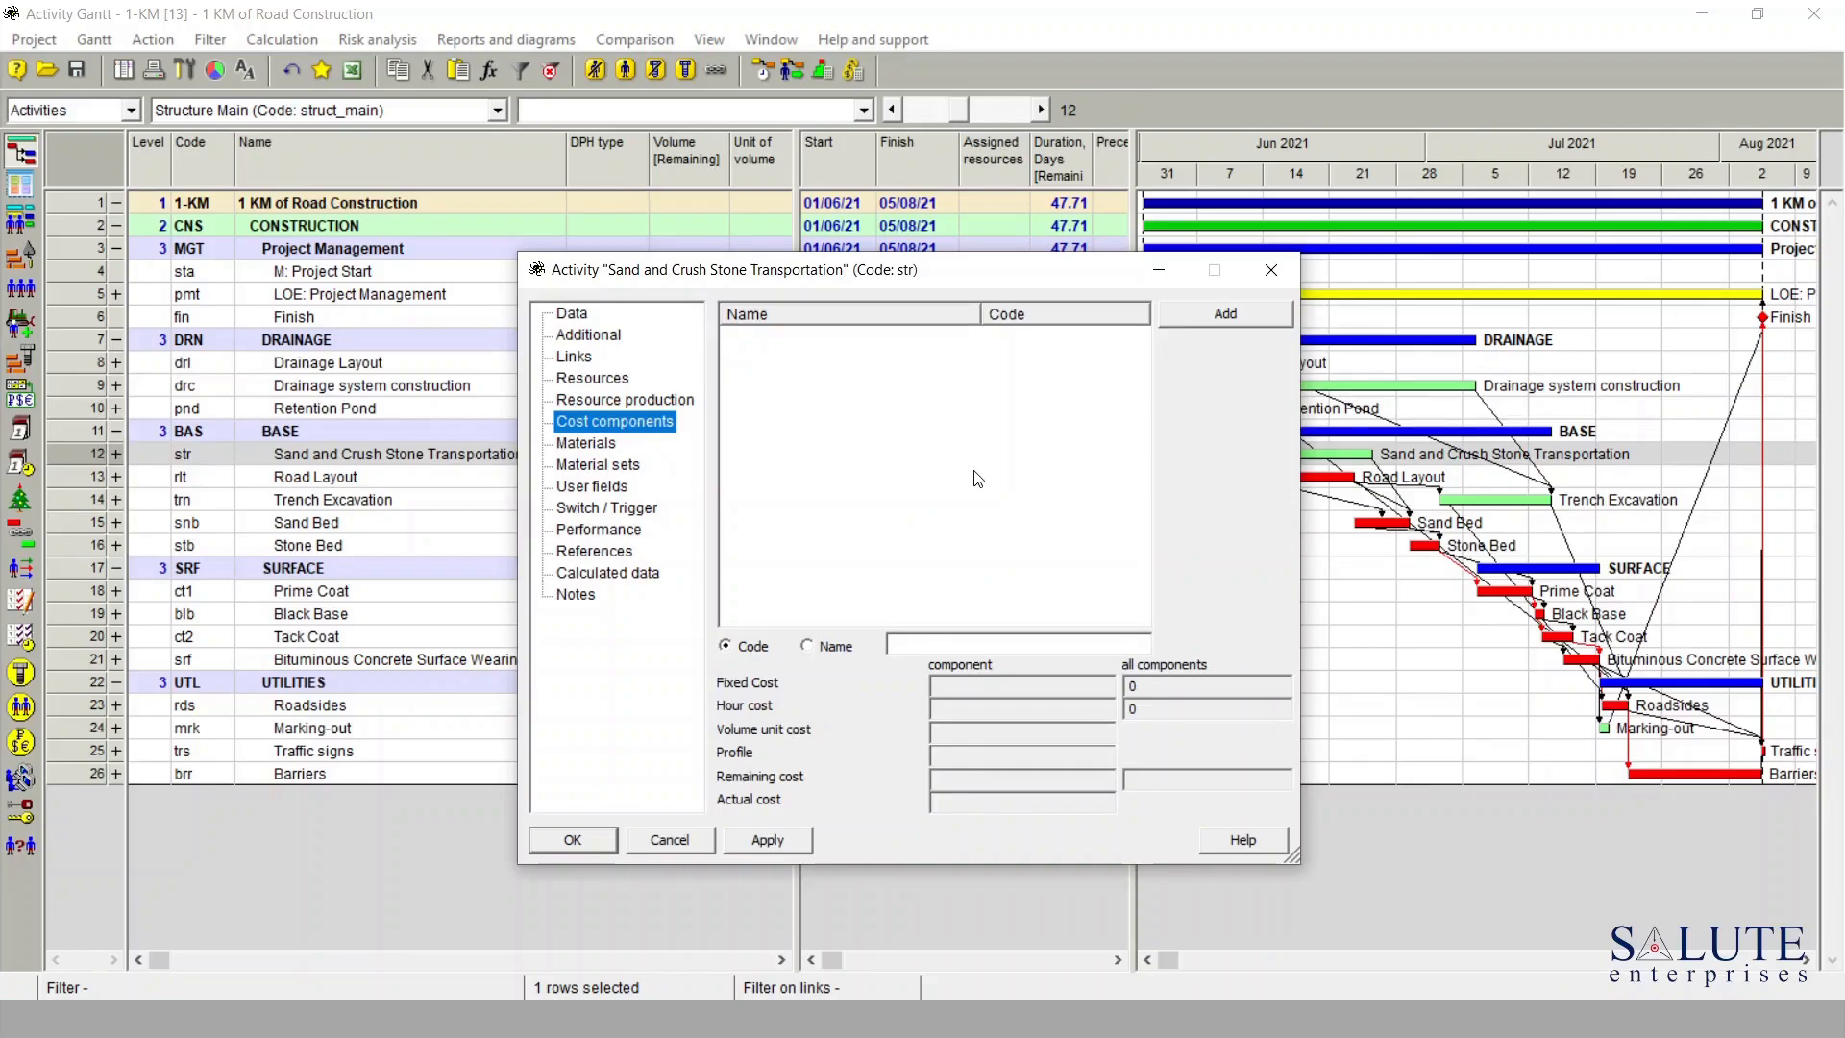
- Add the External services cost component to the Sand and Crush Stone Transportation activity with a fixed cost of 1000
click(1240, 319)
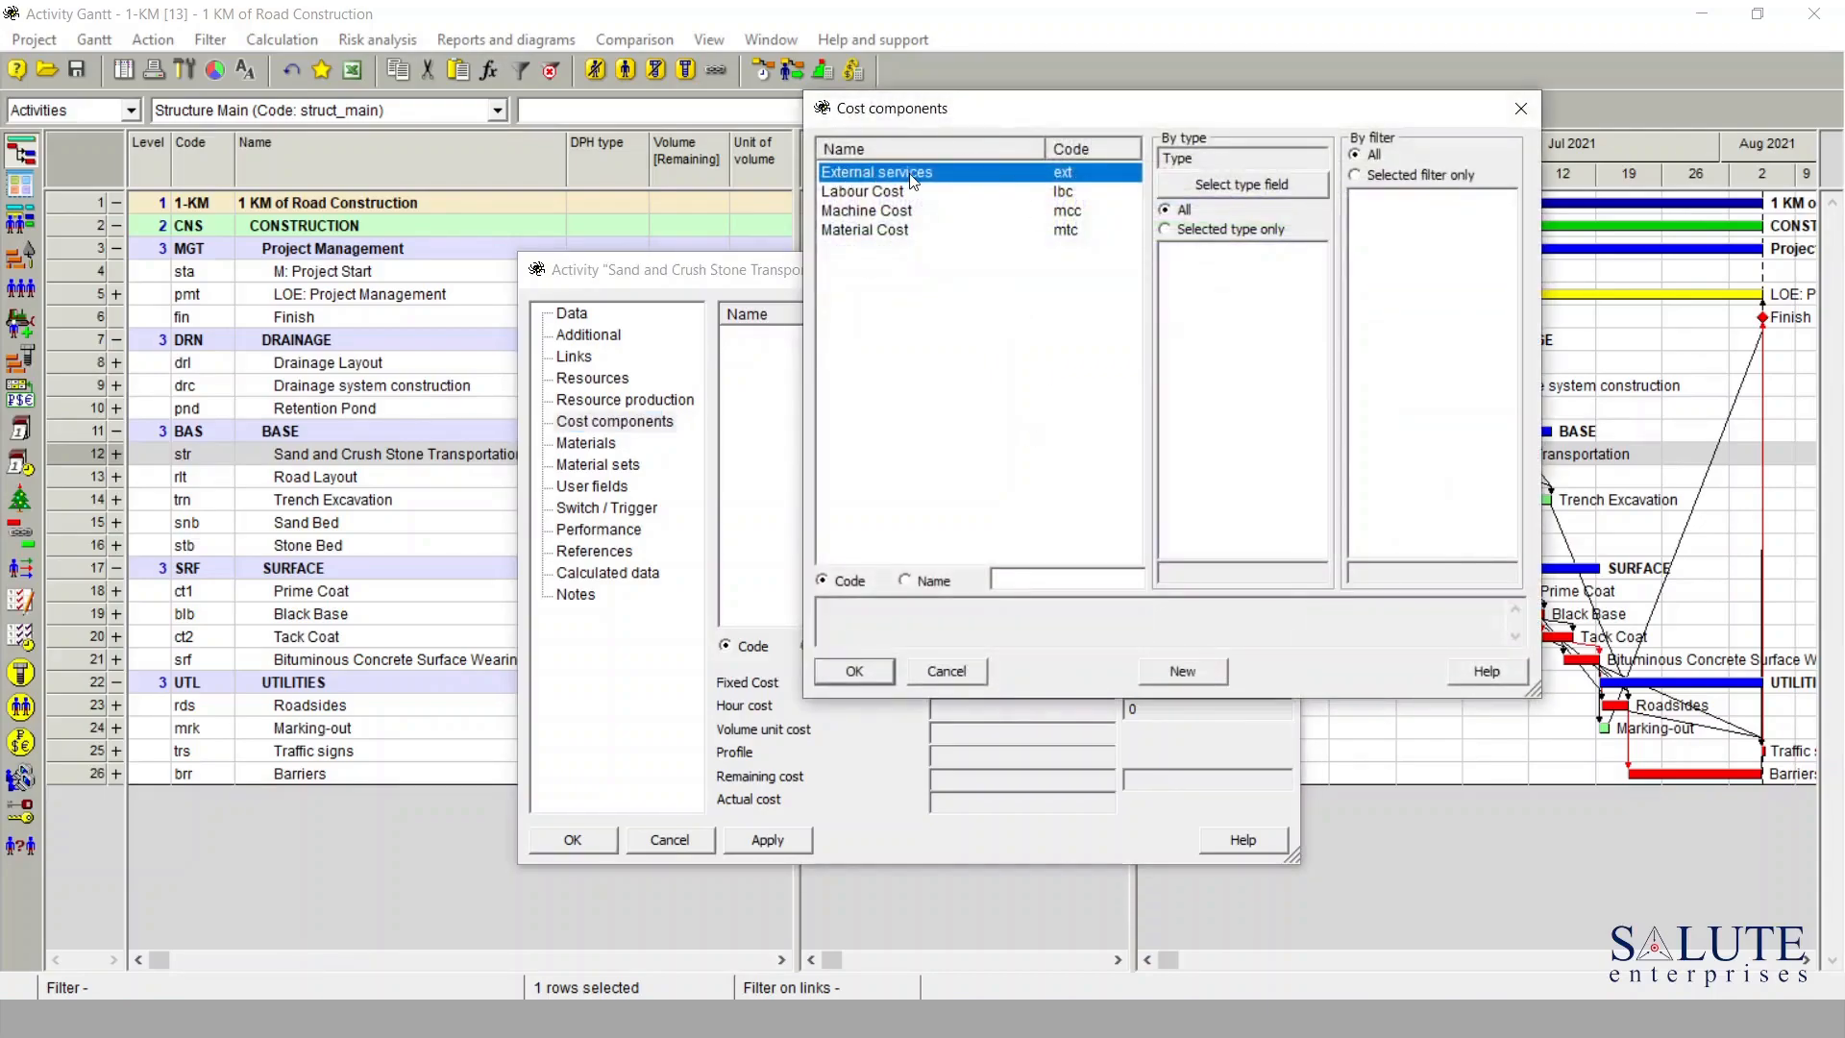
click(861, 661)
text(1000)
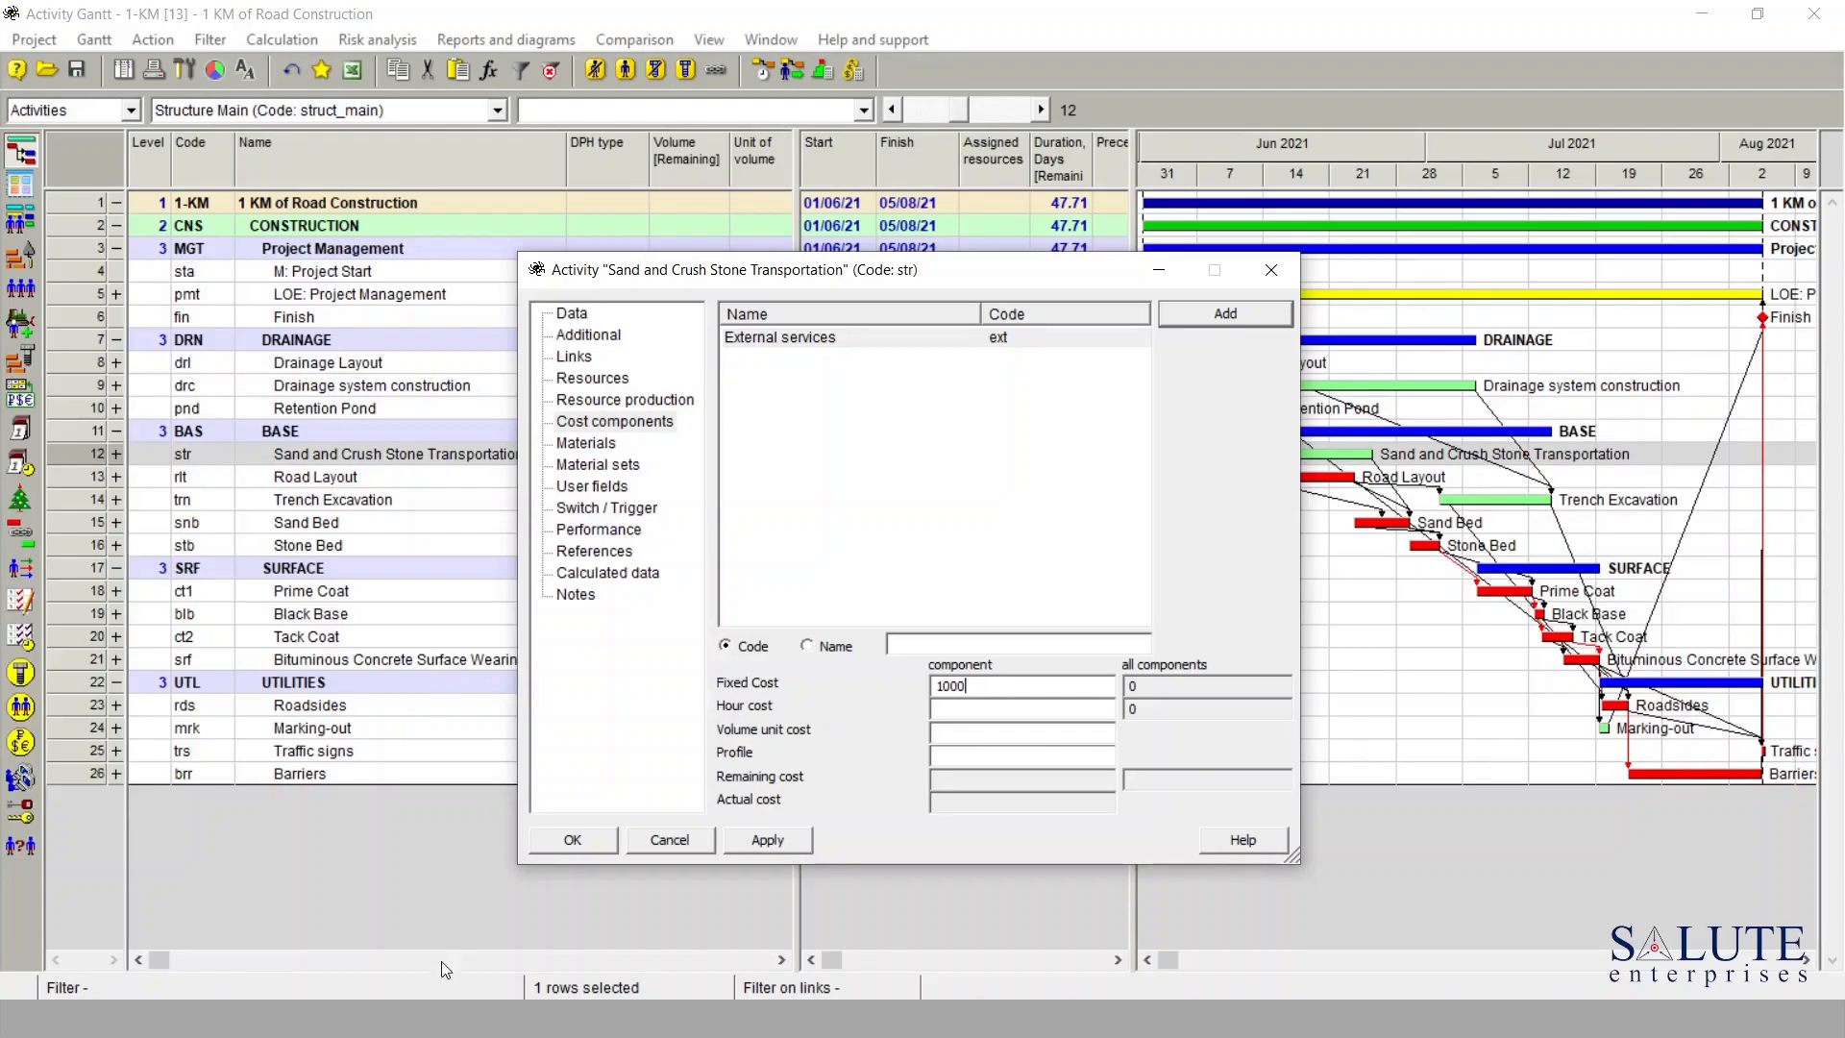
click(574, 841)
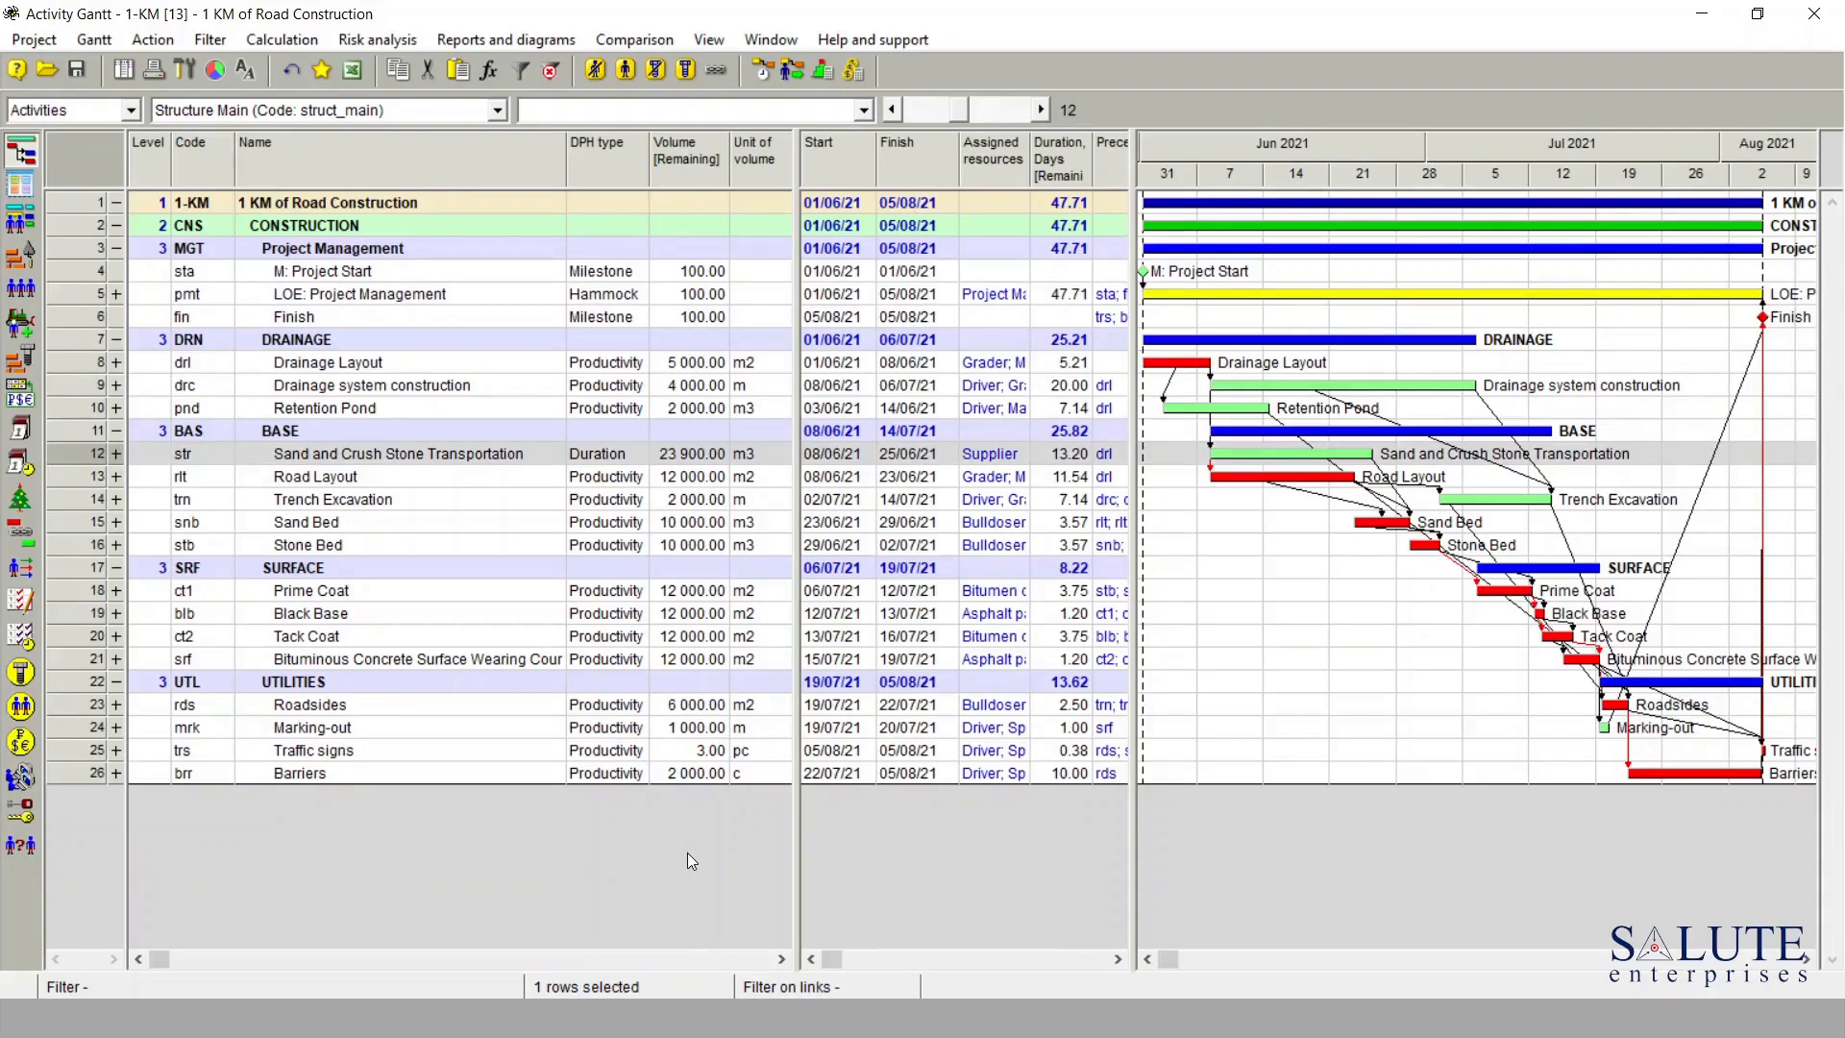
- Show the standard Total cost [Remaining] field as a column after Volume [Remaining] in the Activity Gantt table
right_click(758, 149)
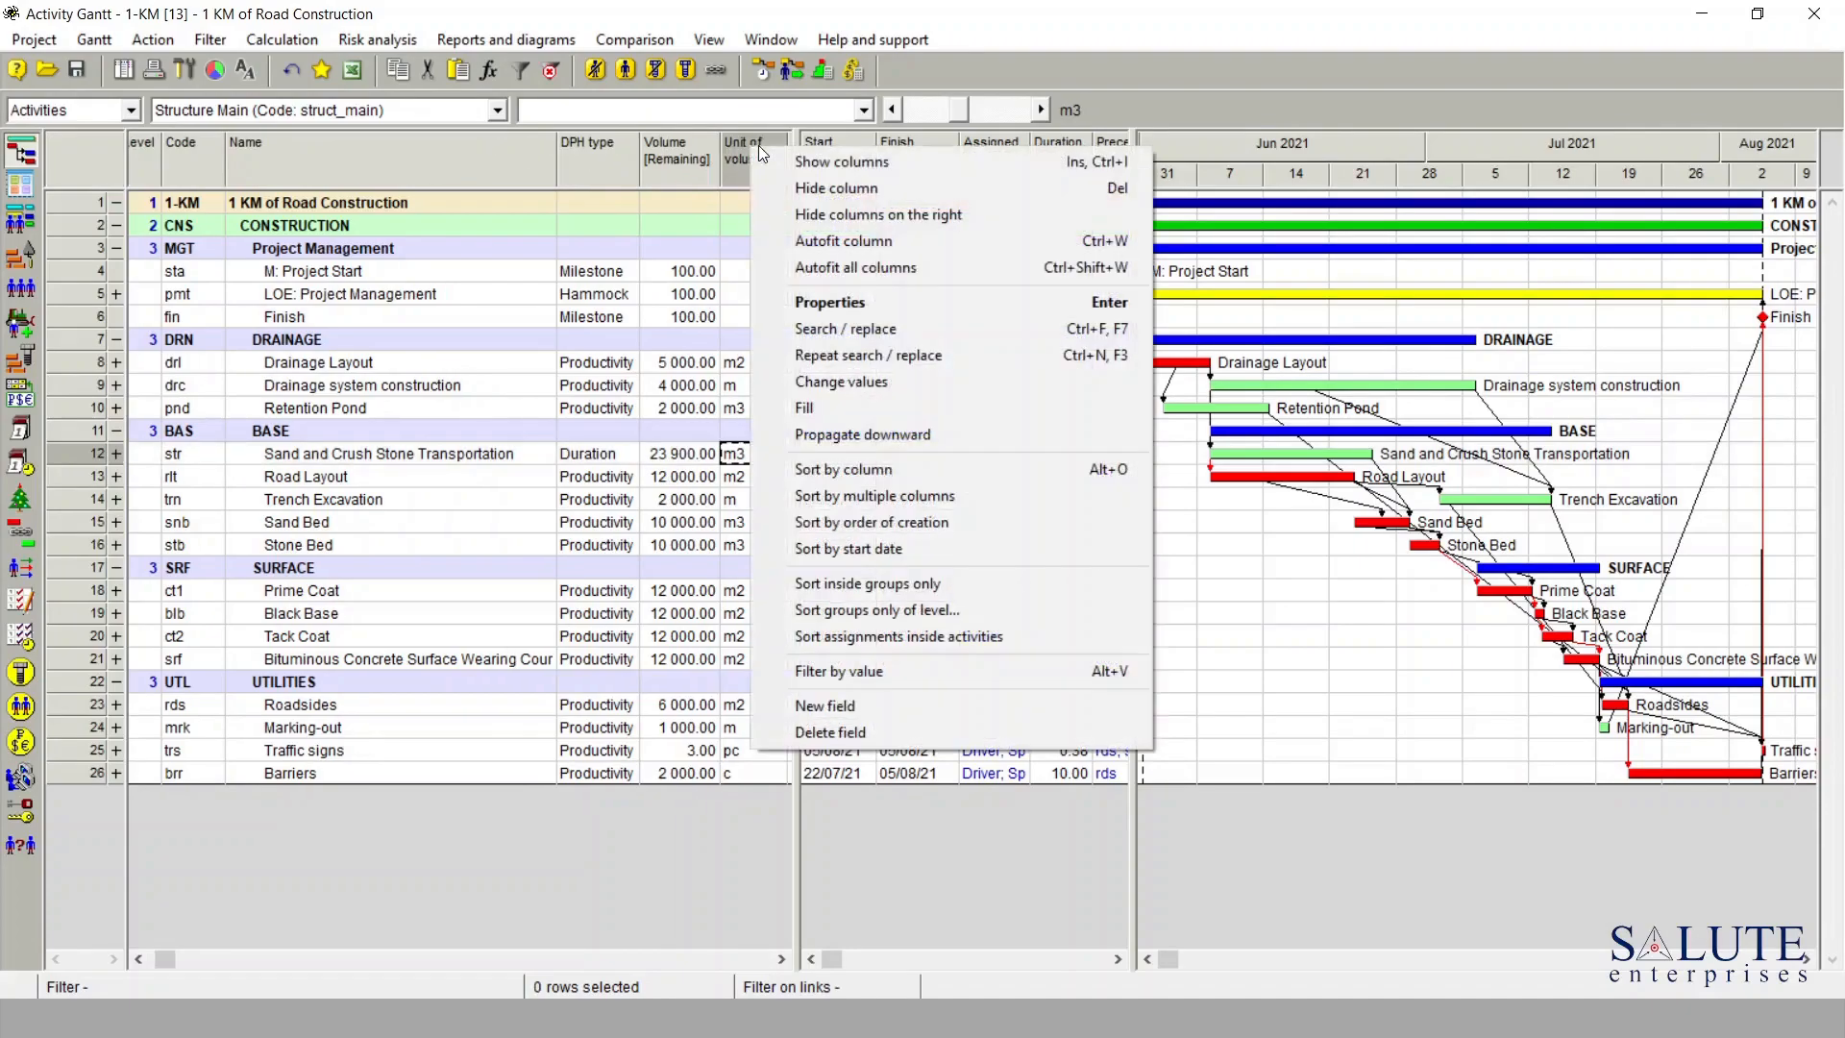
click(802, 163)
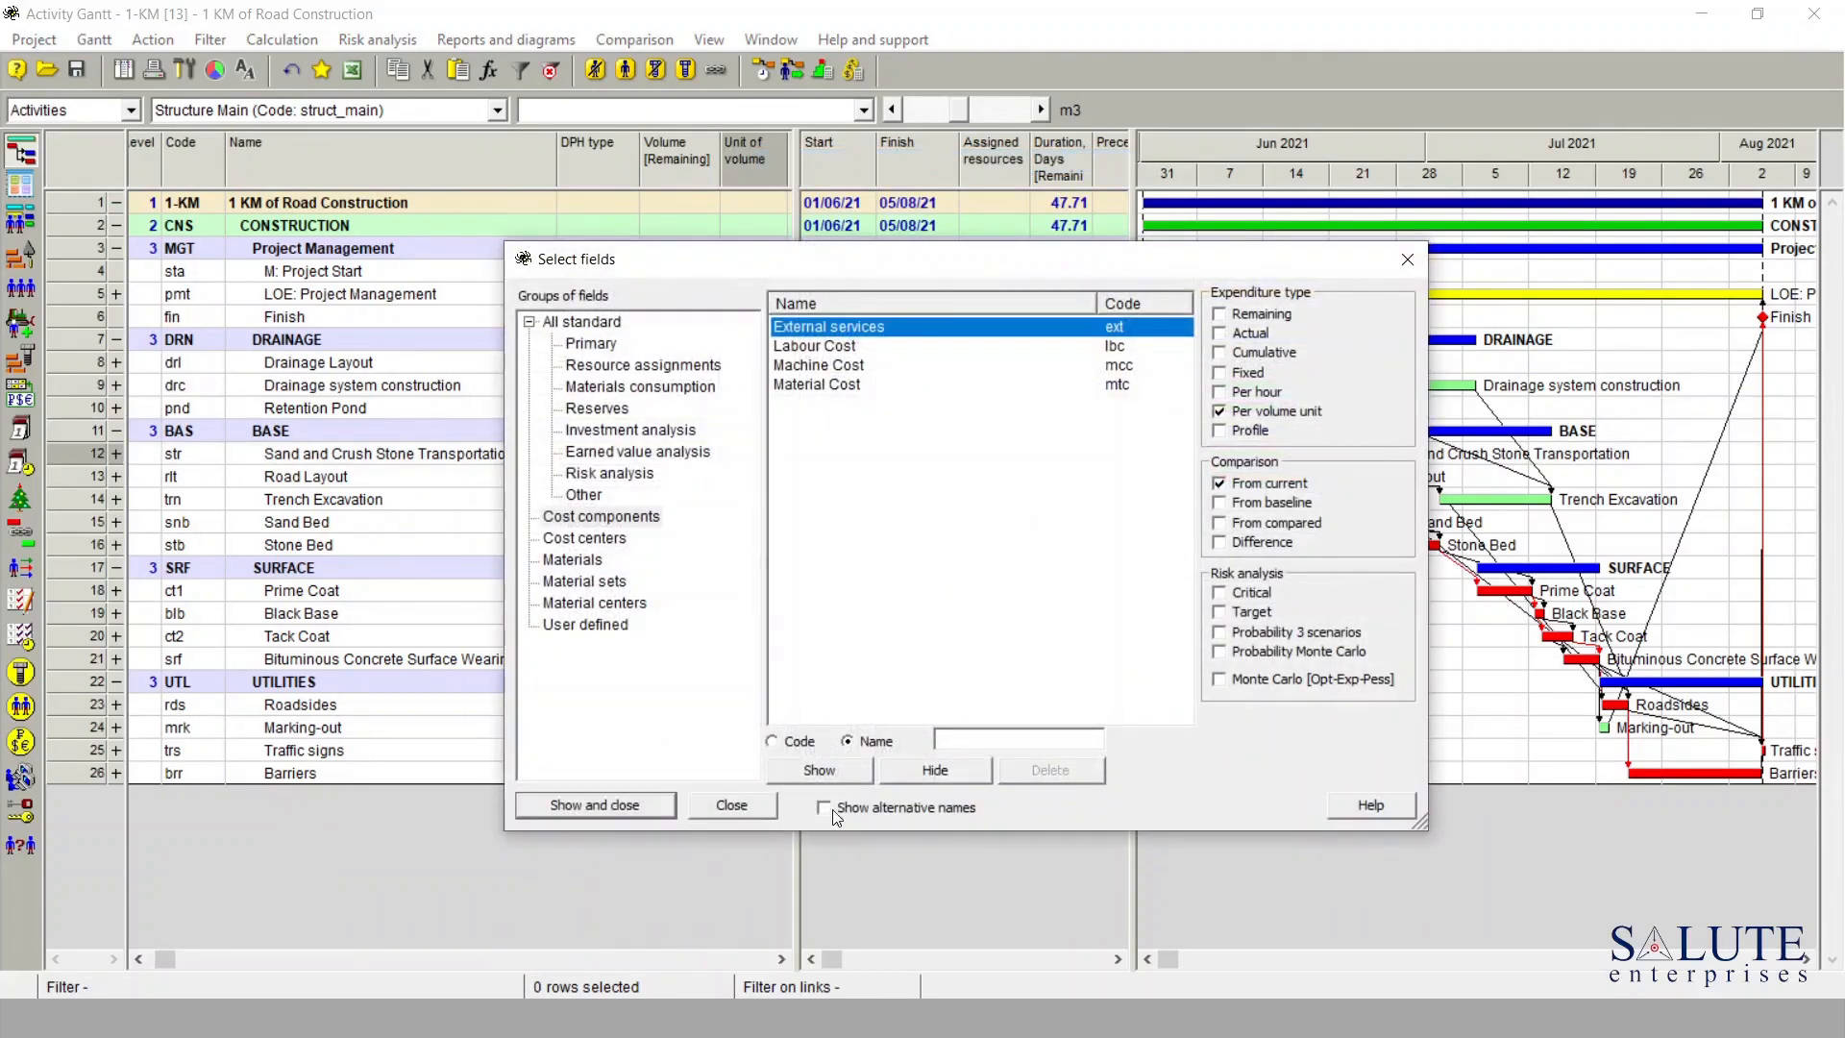
click(616, 323)
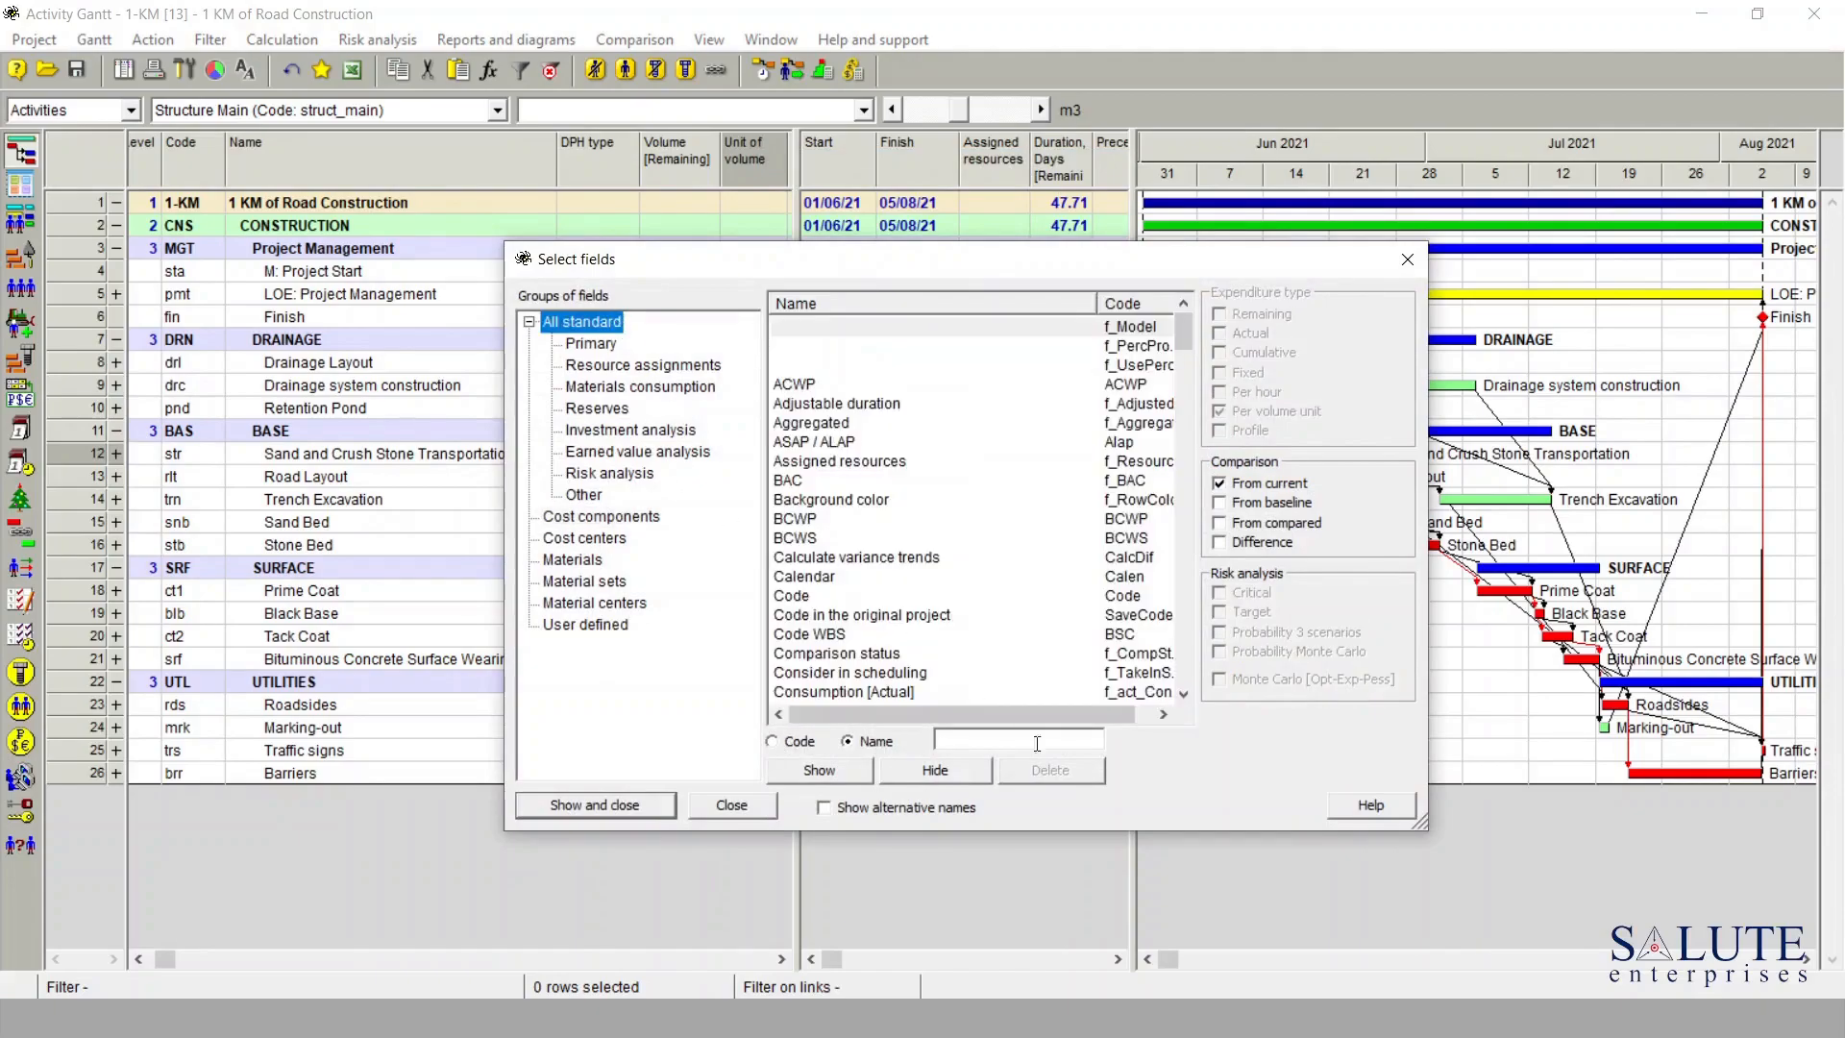
click(995, 740)
text(tota)
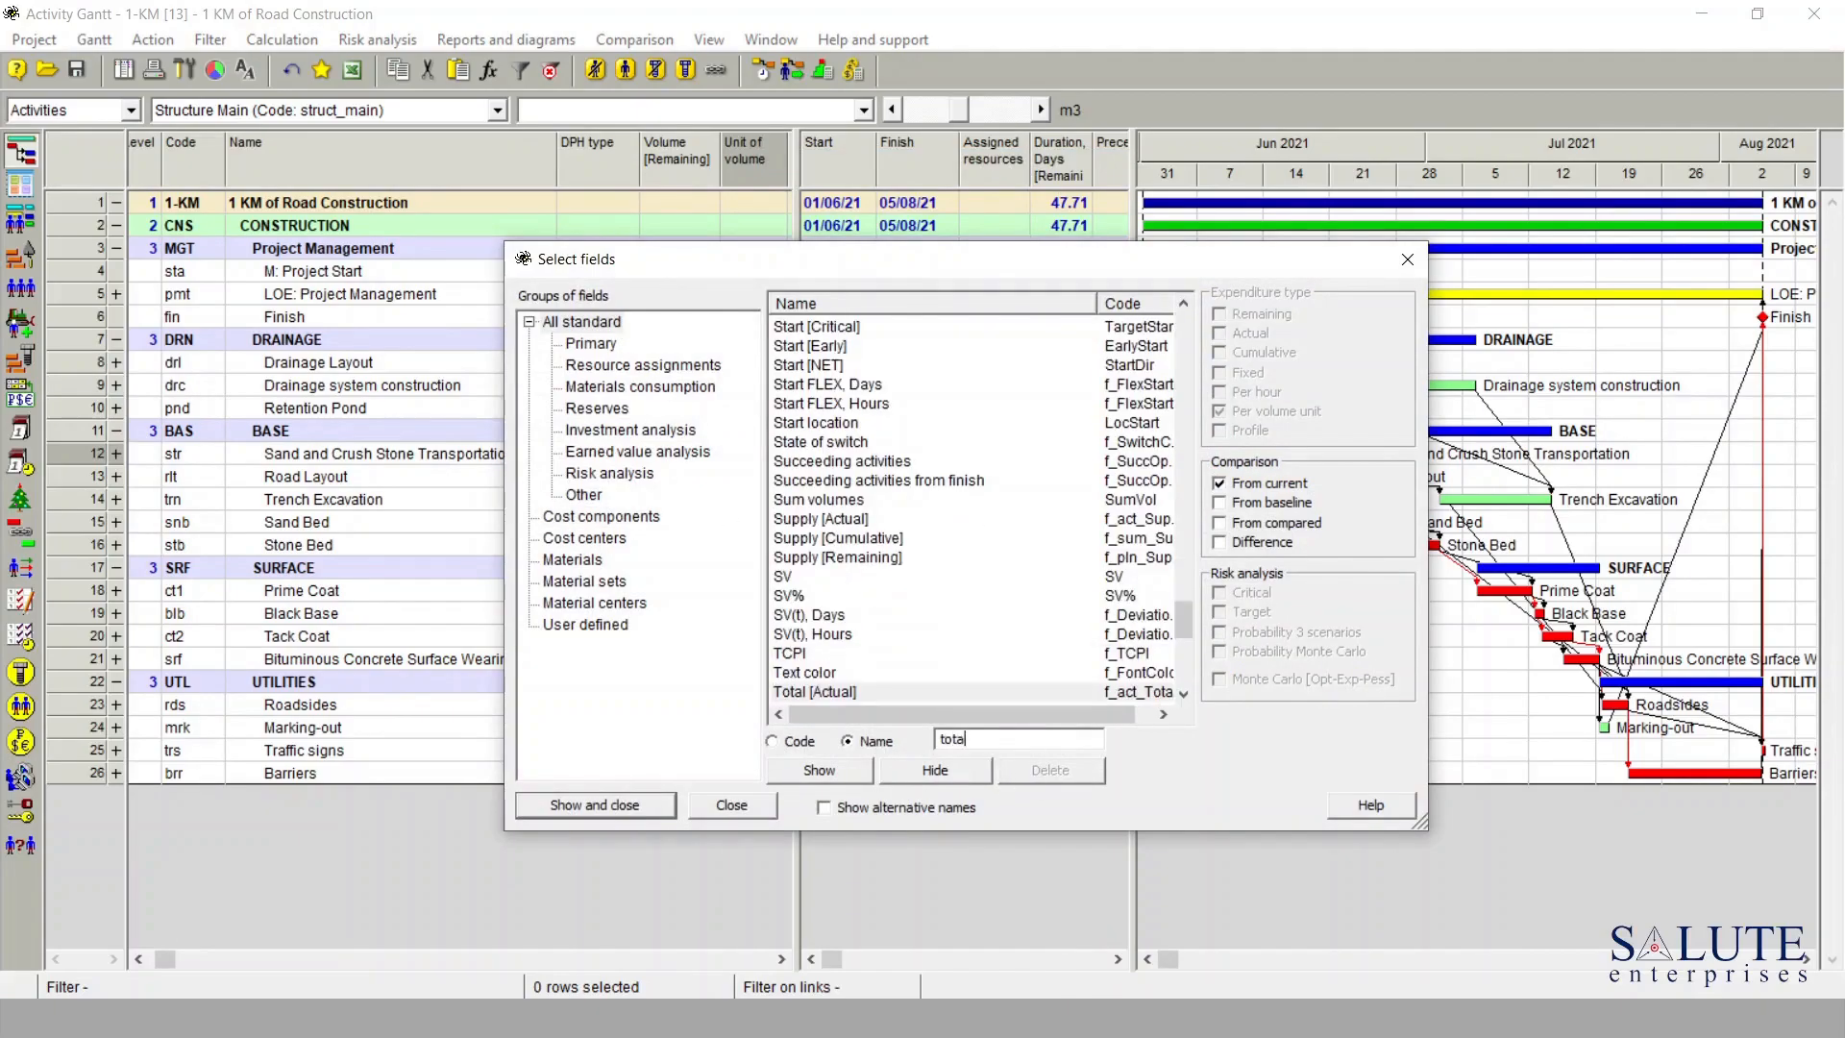
text(l cost)
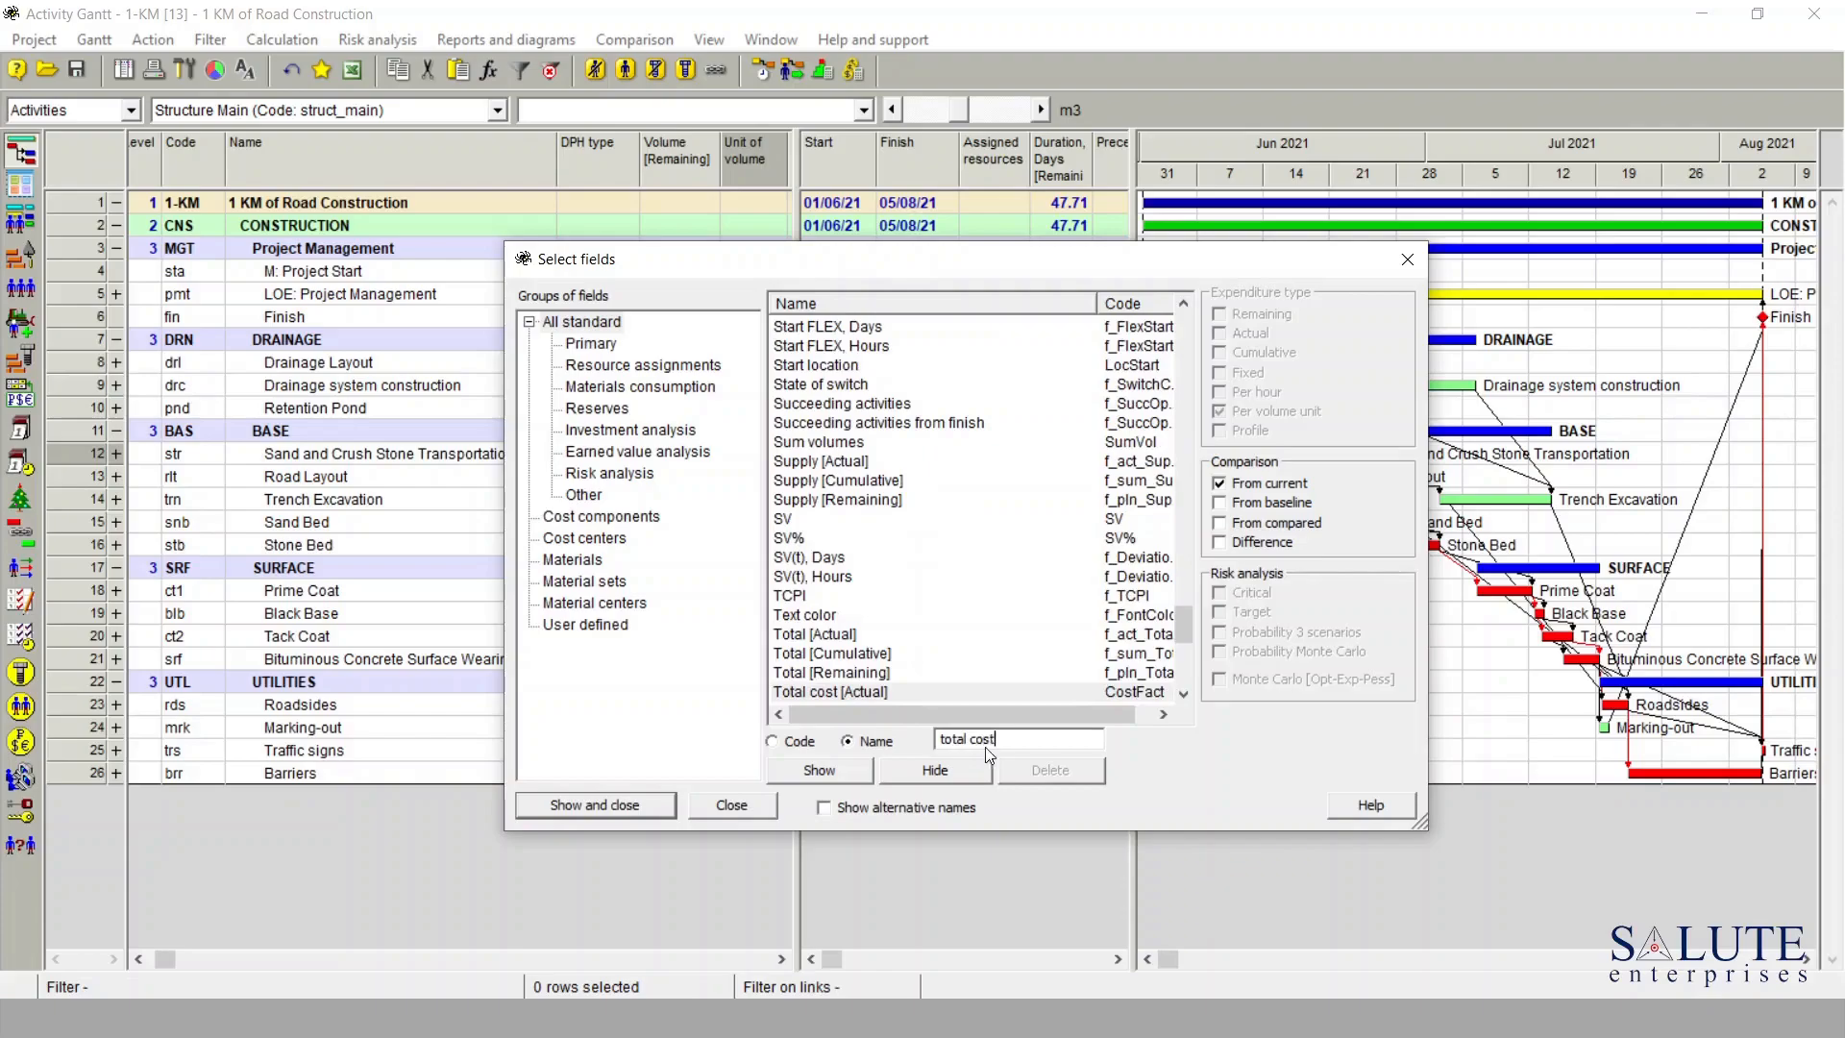
scroll(1067, 681, down, 1)
double_click(863, 634)
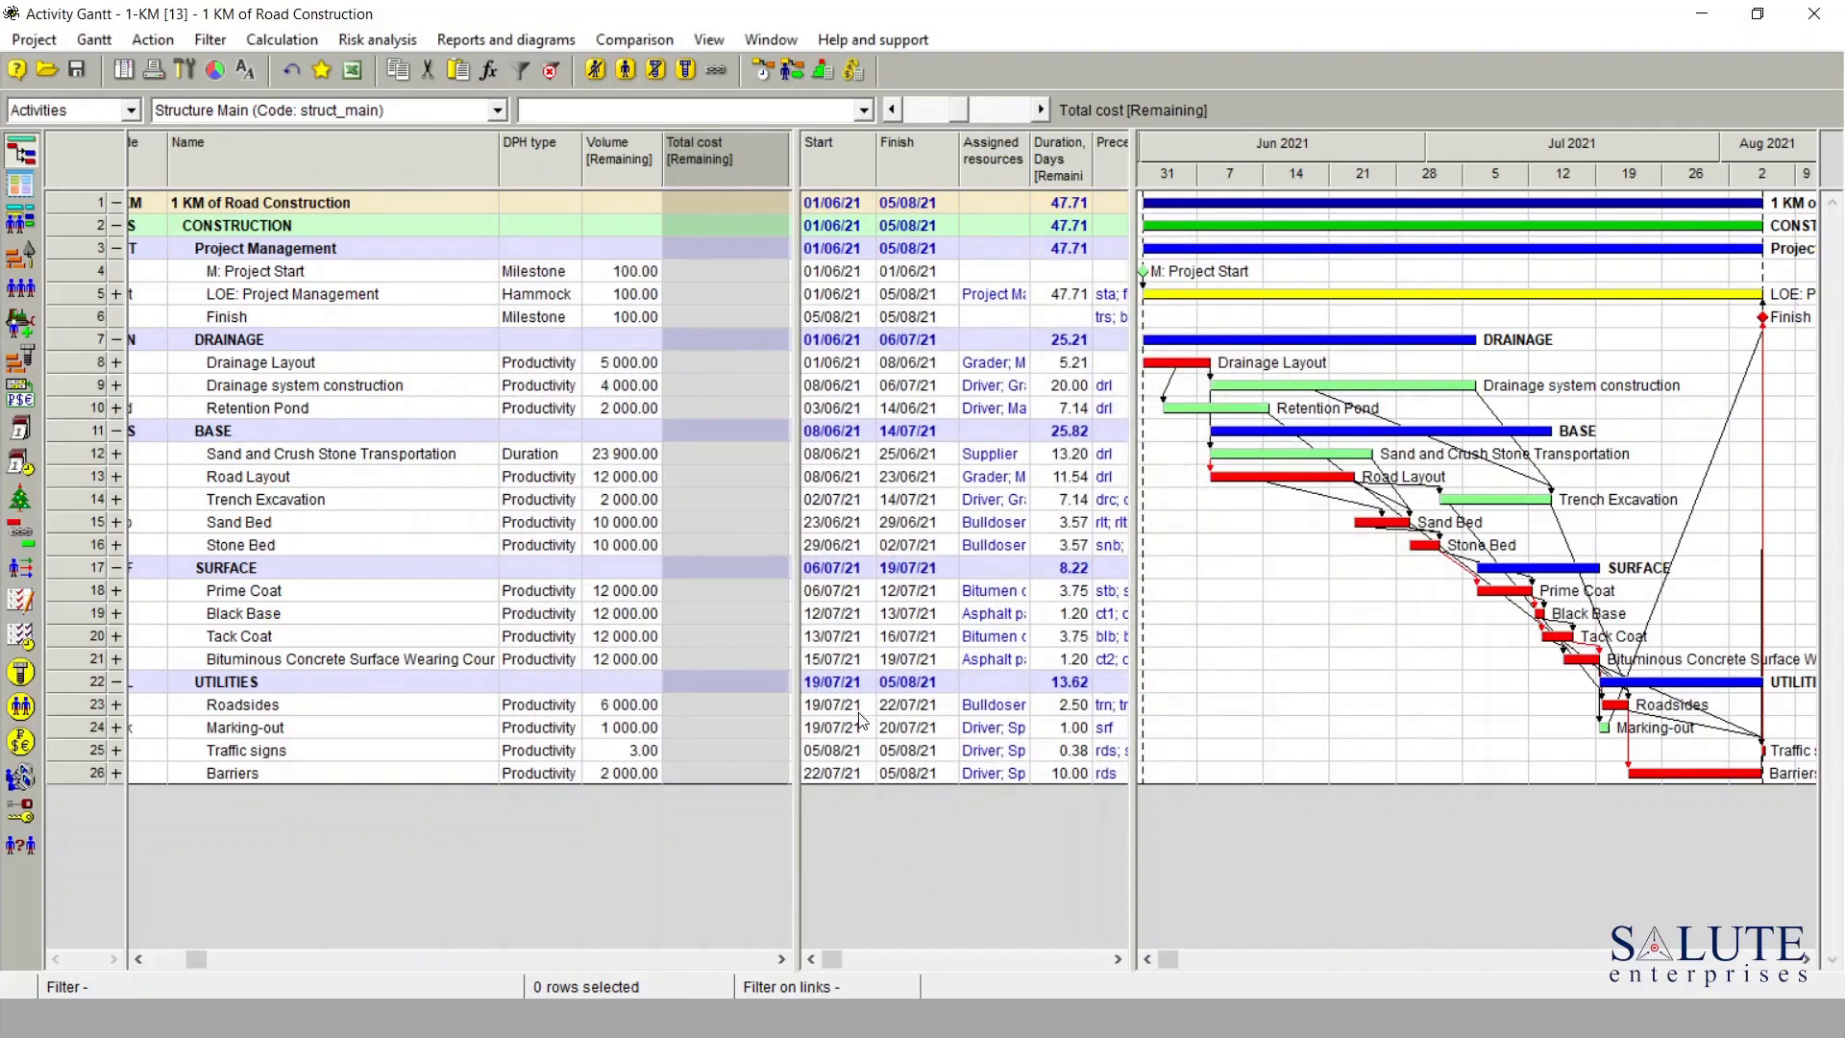
- Calculate the project's costs and materials with the existing calculation options and select the total cost of the whole project
click(853, 74)
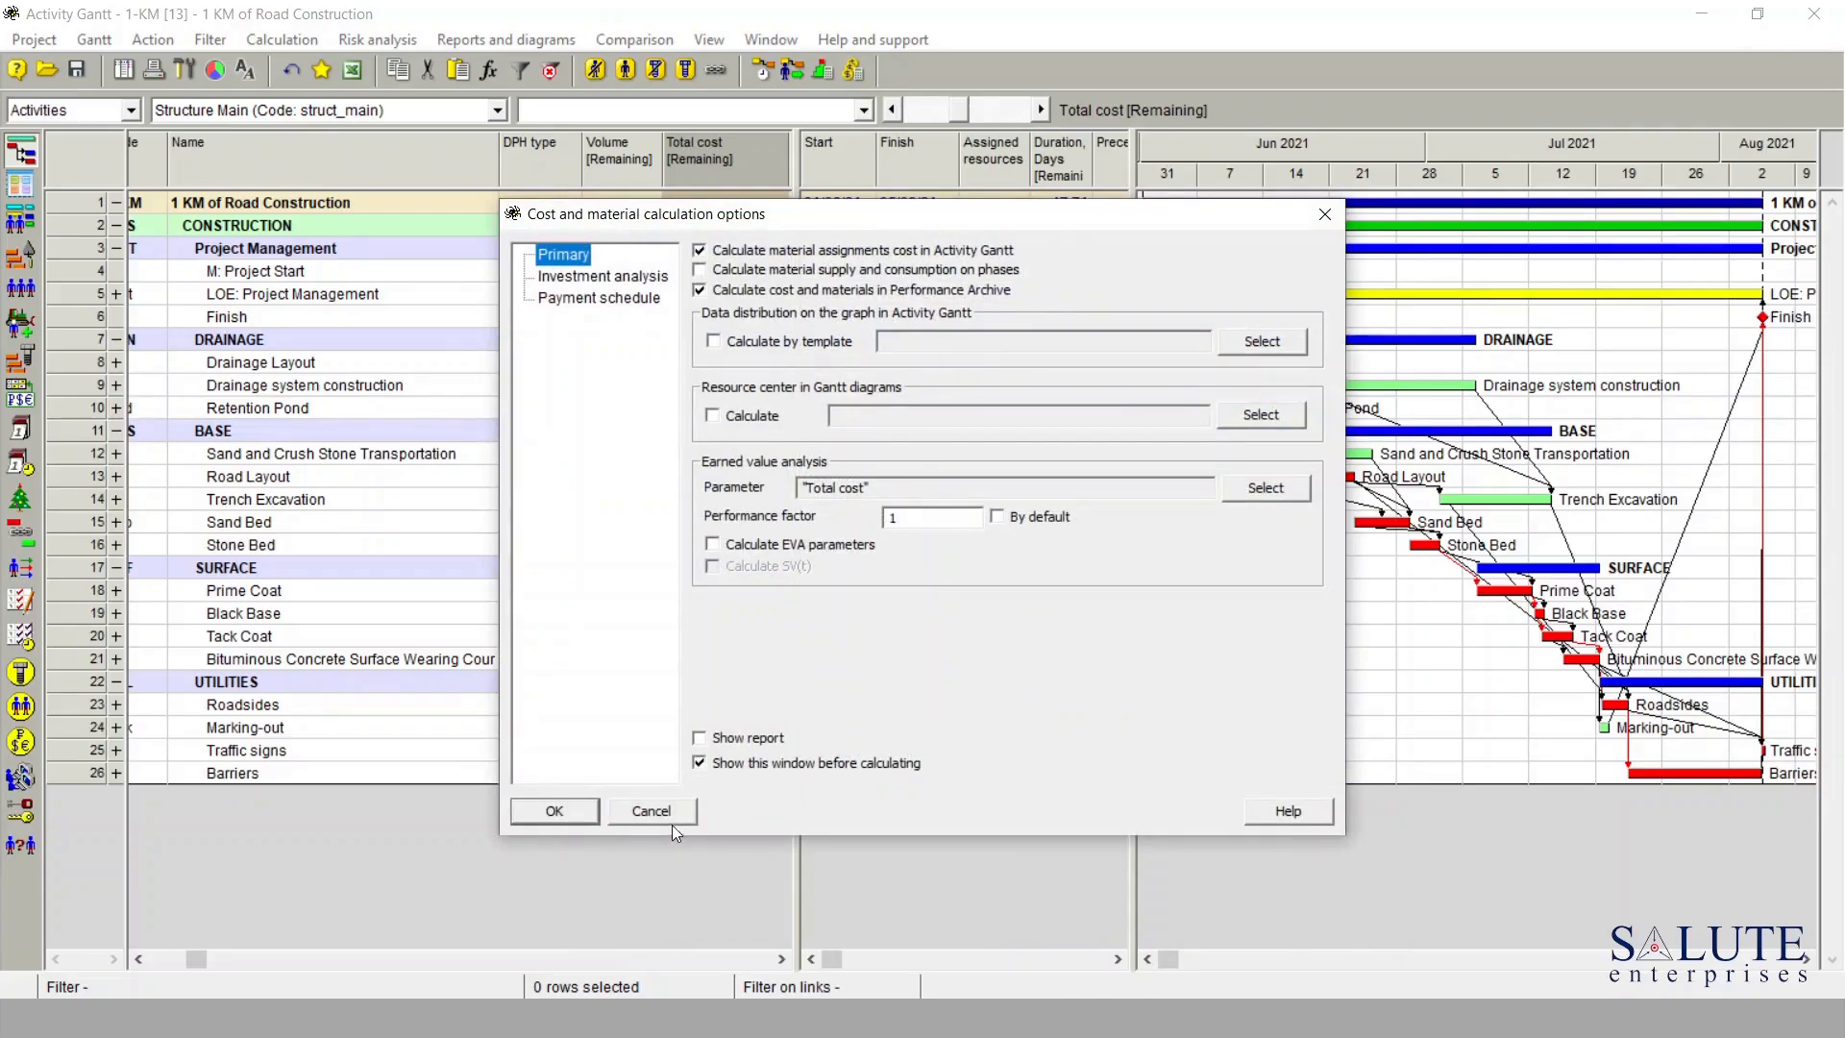
click(579, 813)
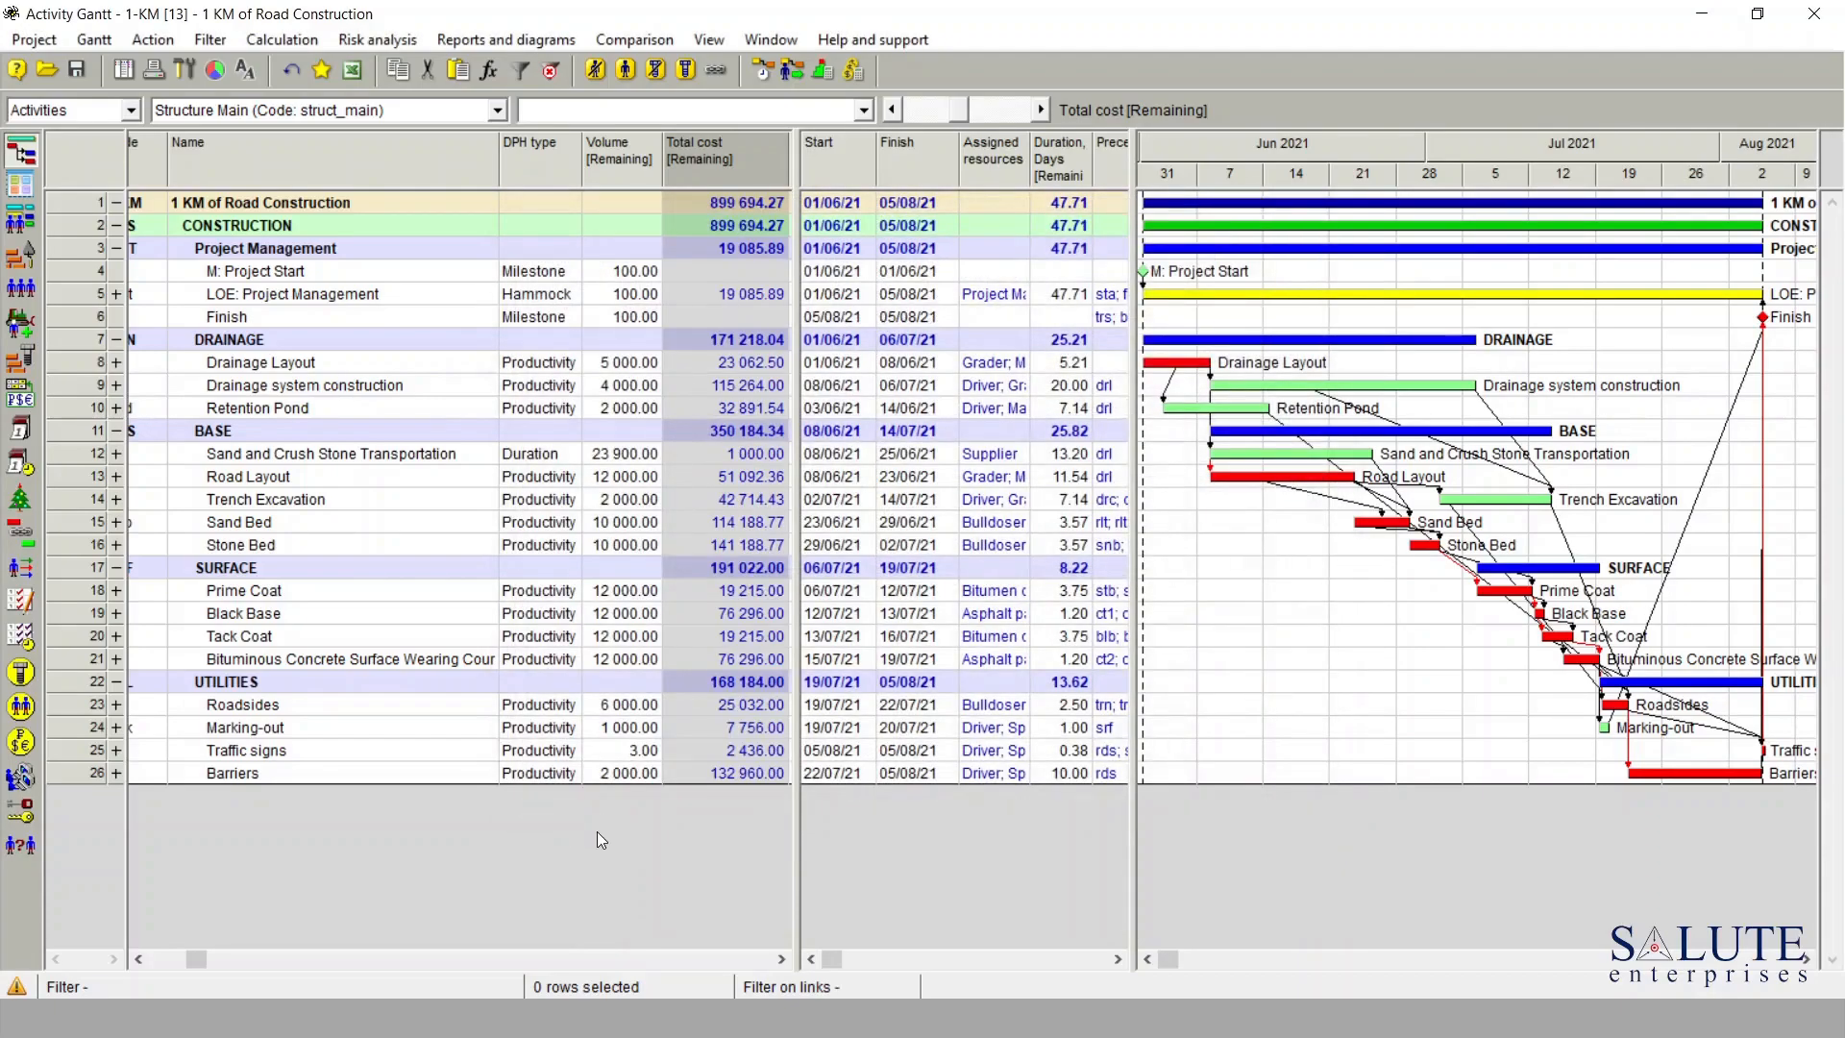
click(712, 202)
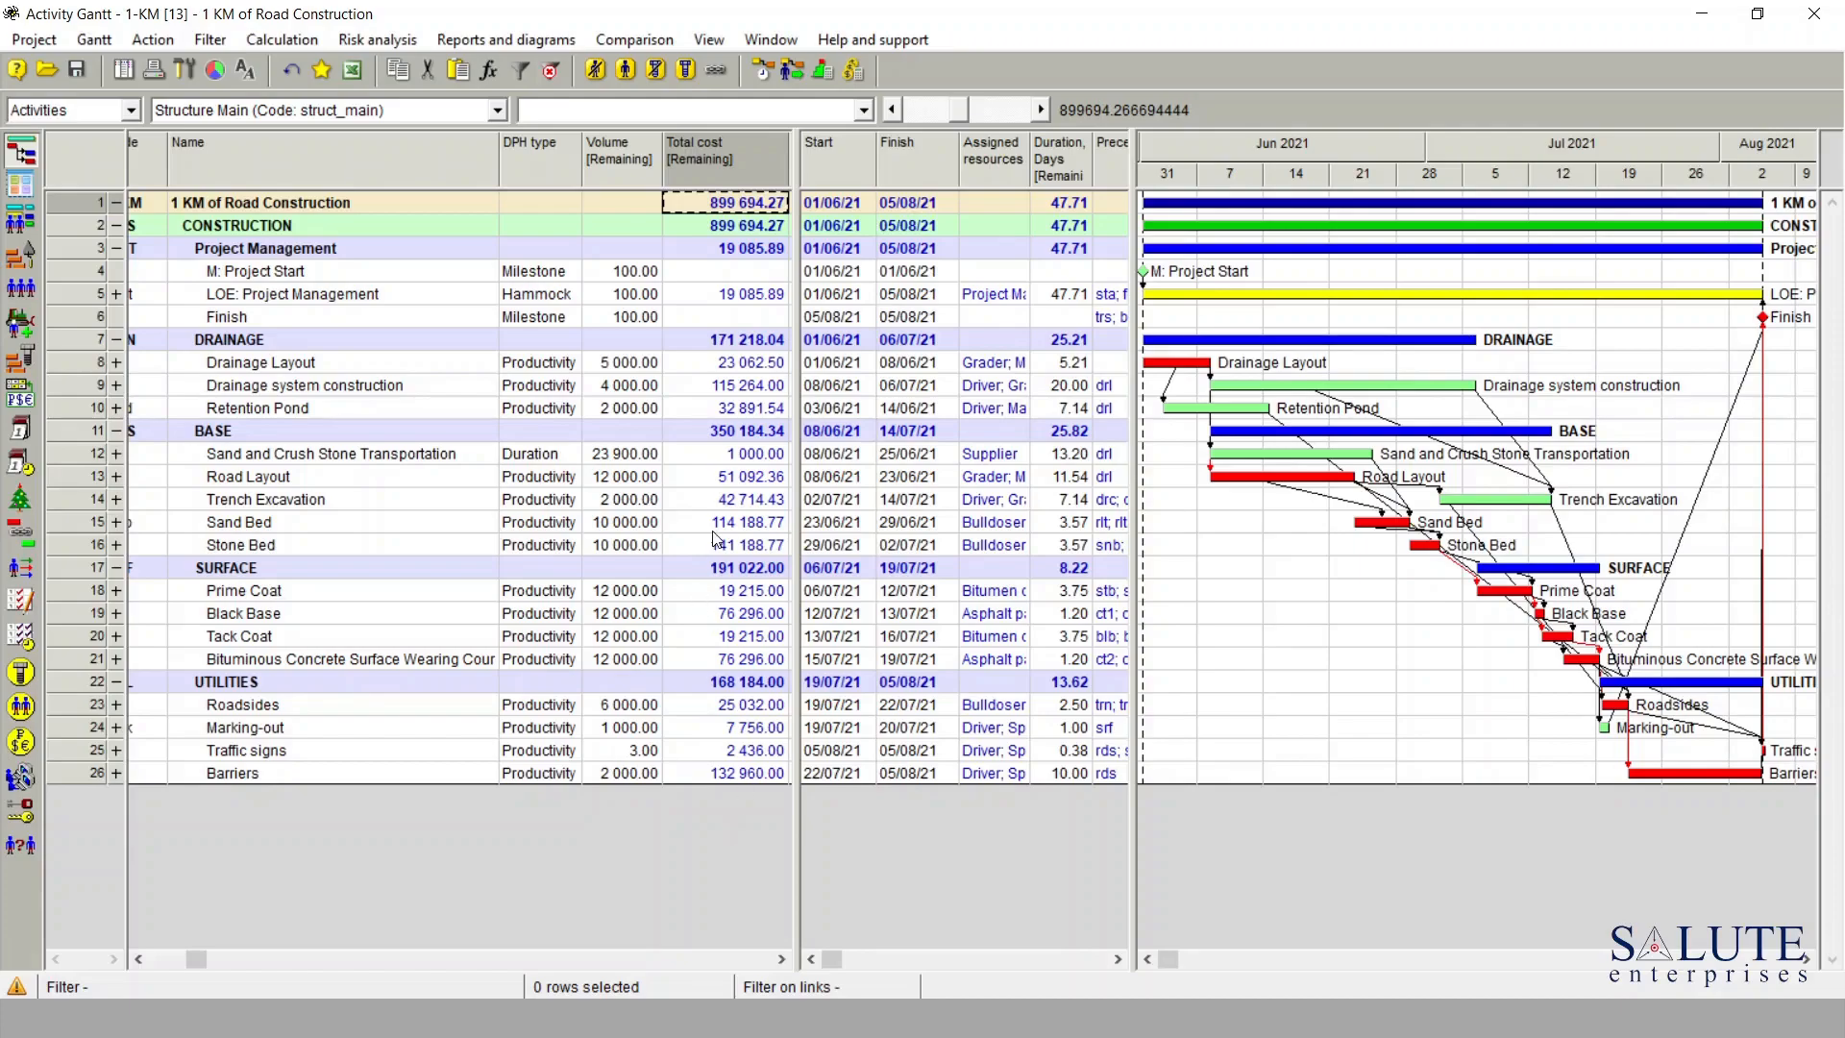
- Generate a general diagram for the project with Total cost as its only parameter, using the current version
click(520, 41)
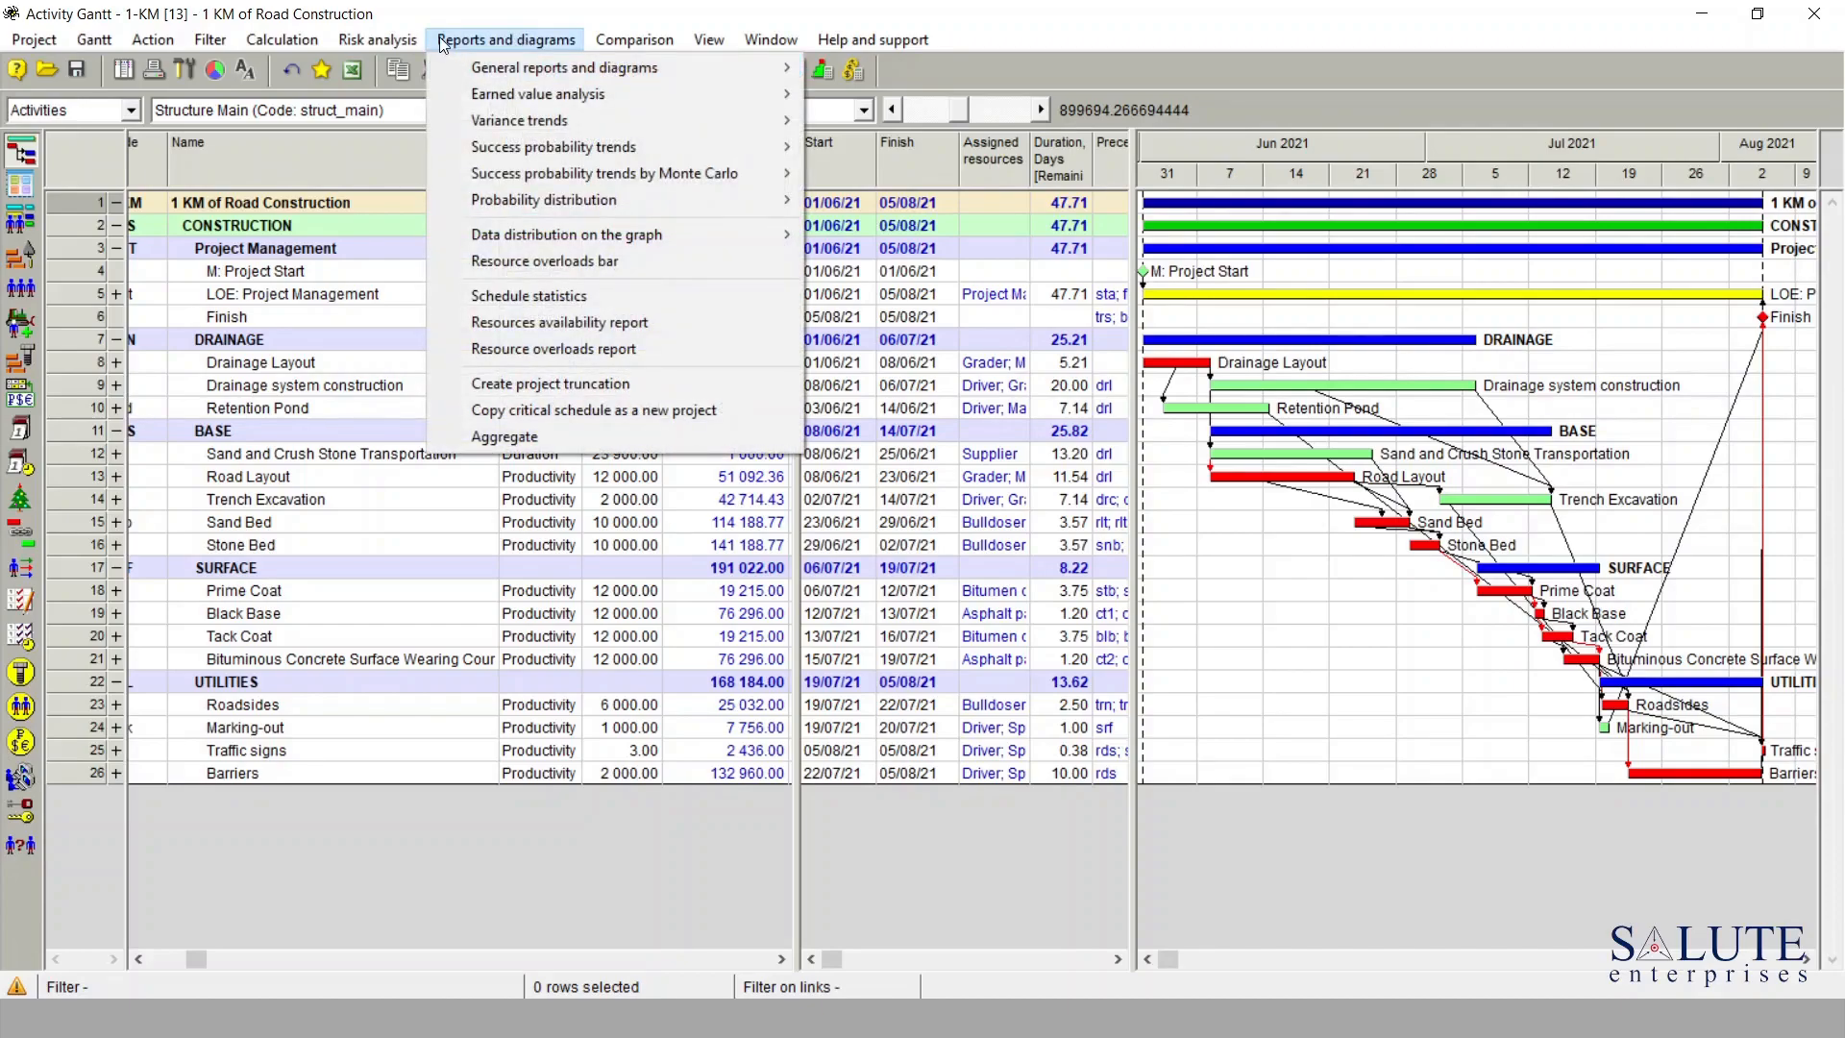
mouse_move(538, 72)
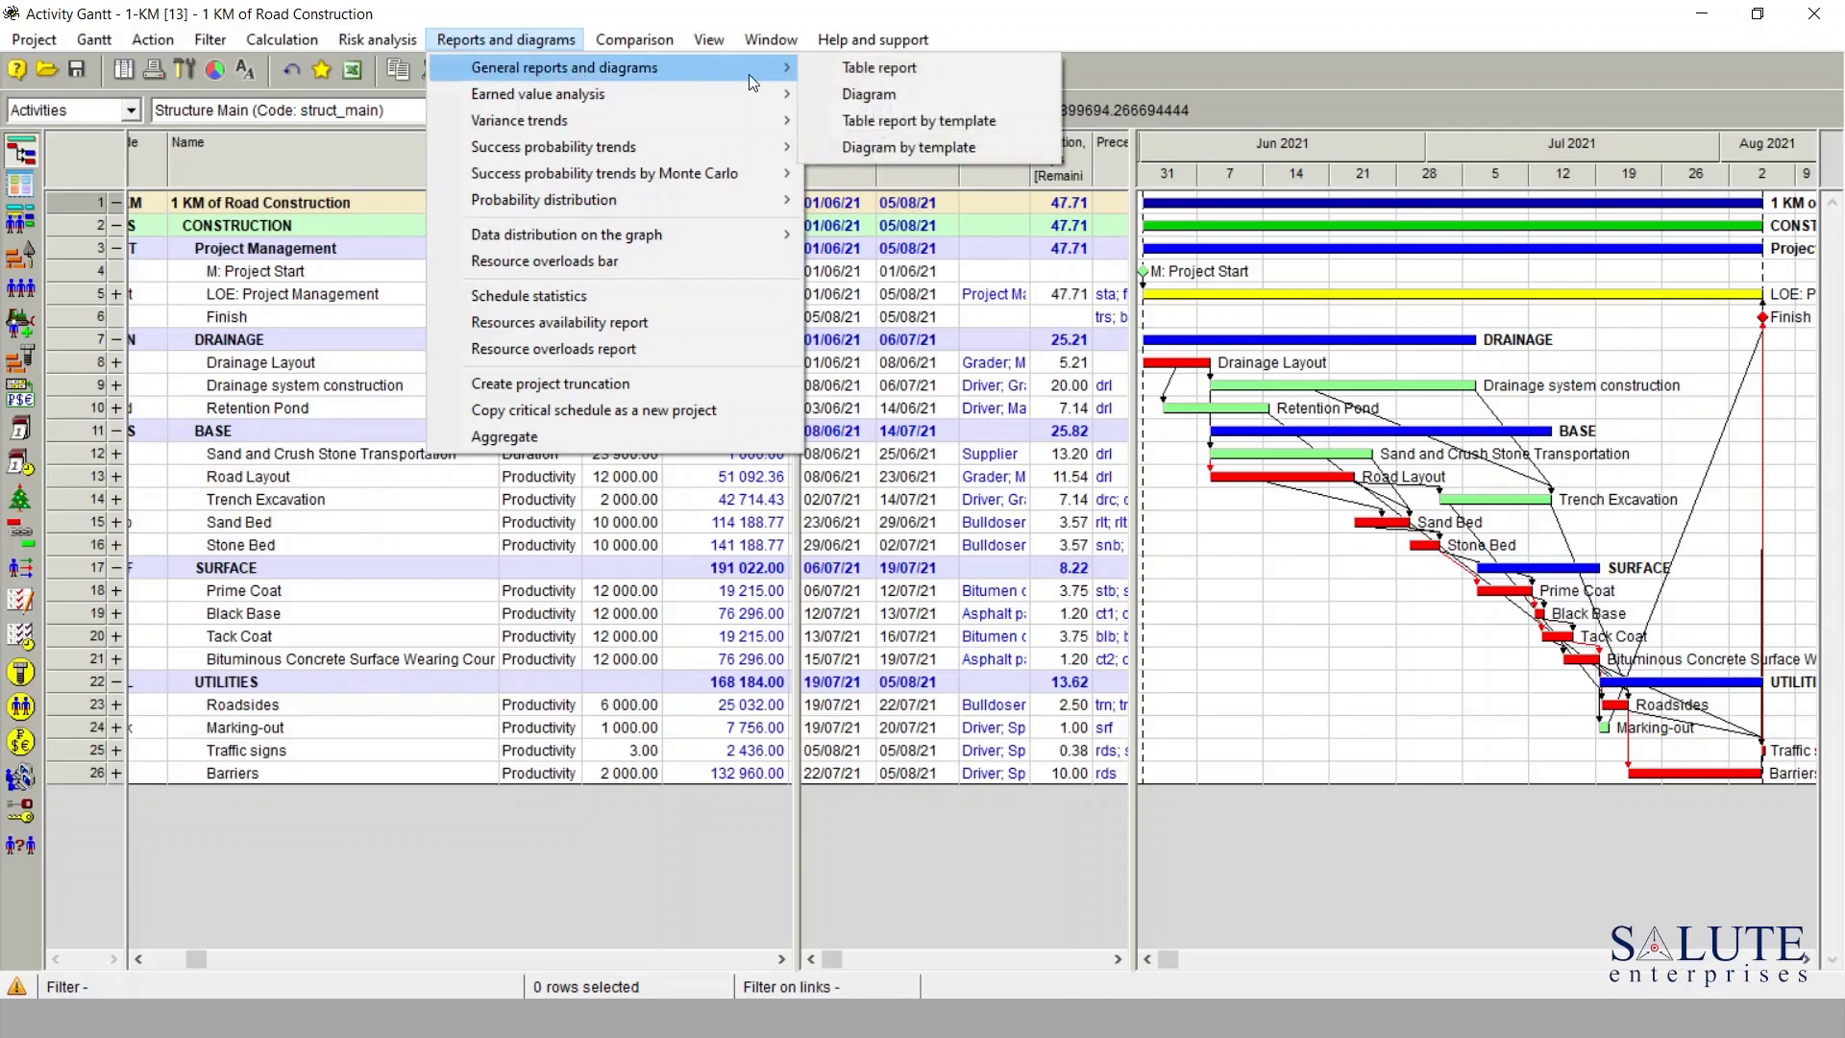
click(912, 97)
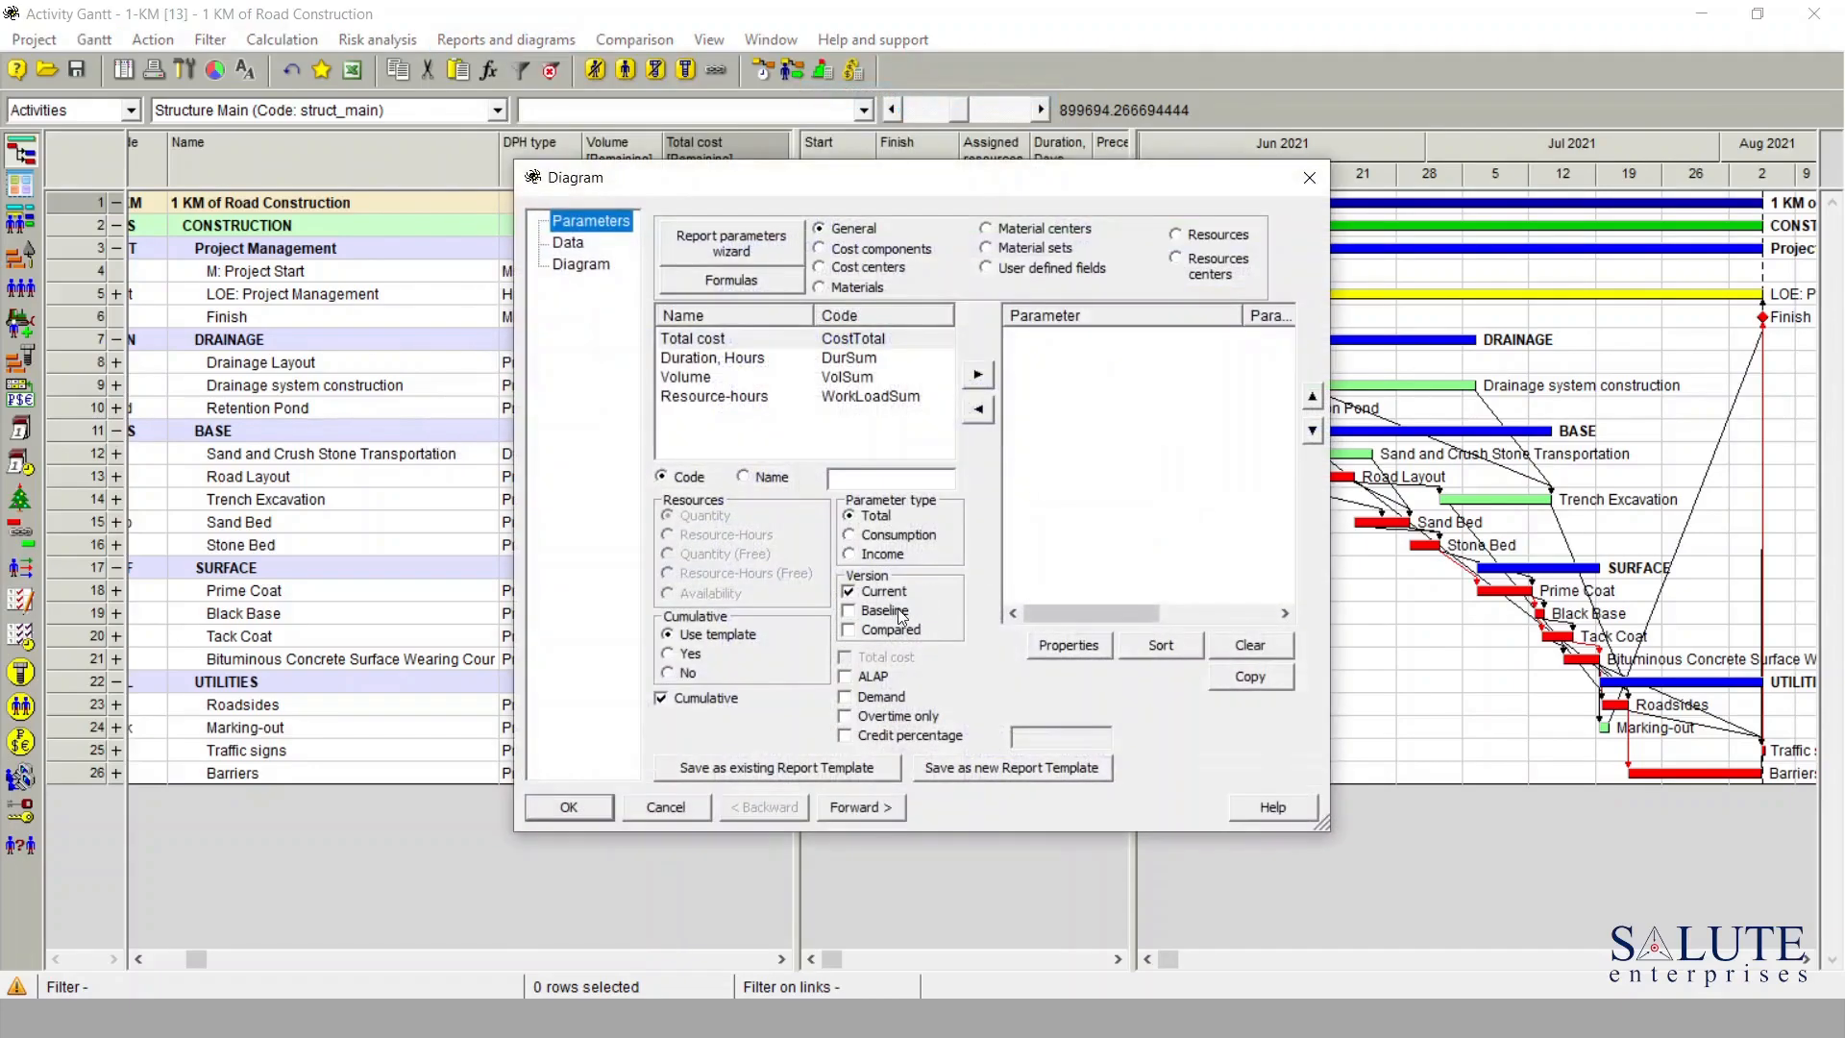
click(725, 340)
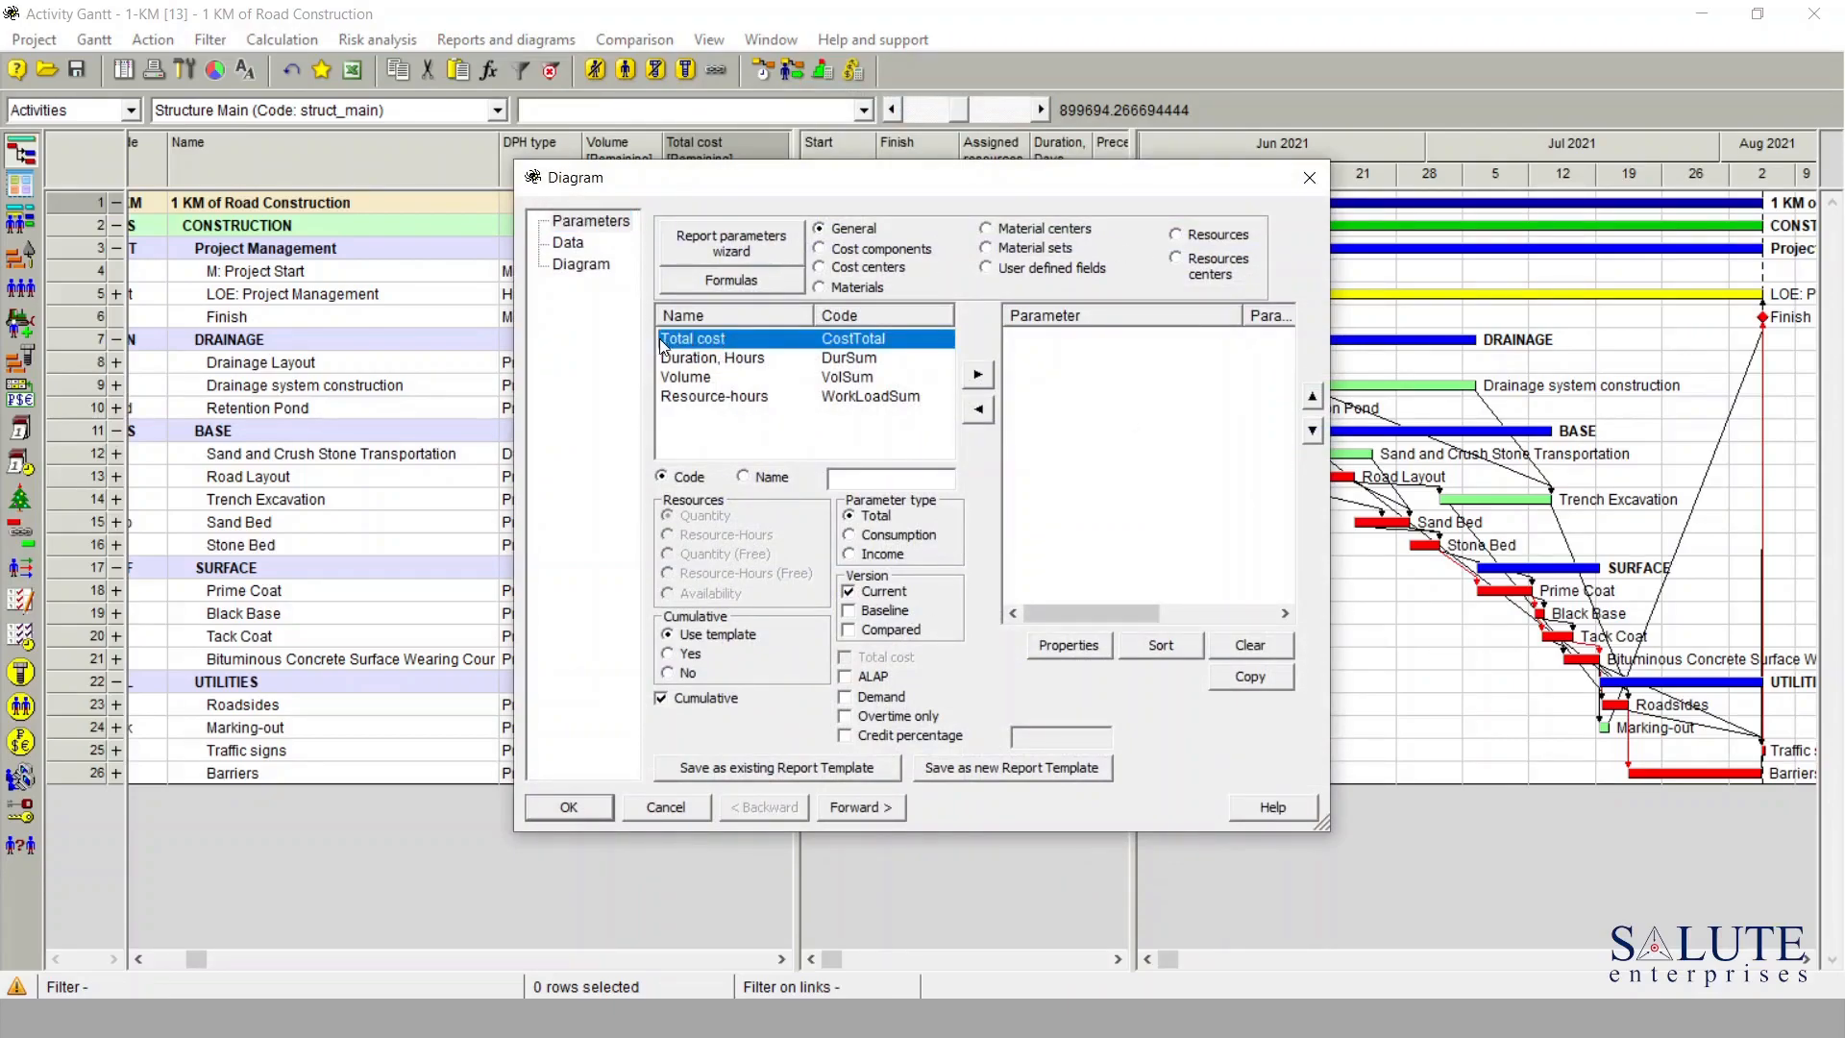
click(978, 375)
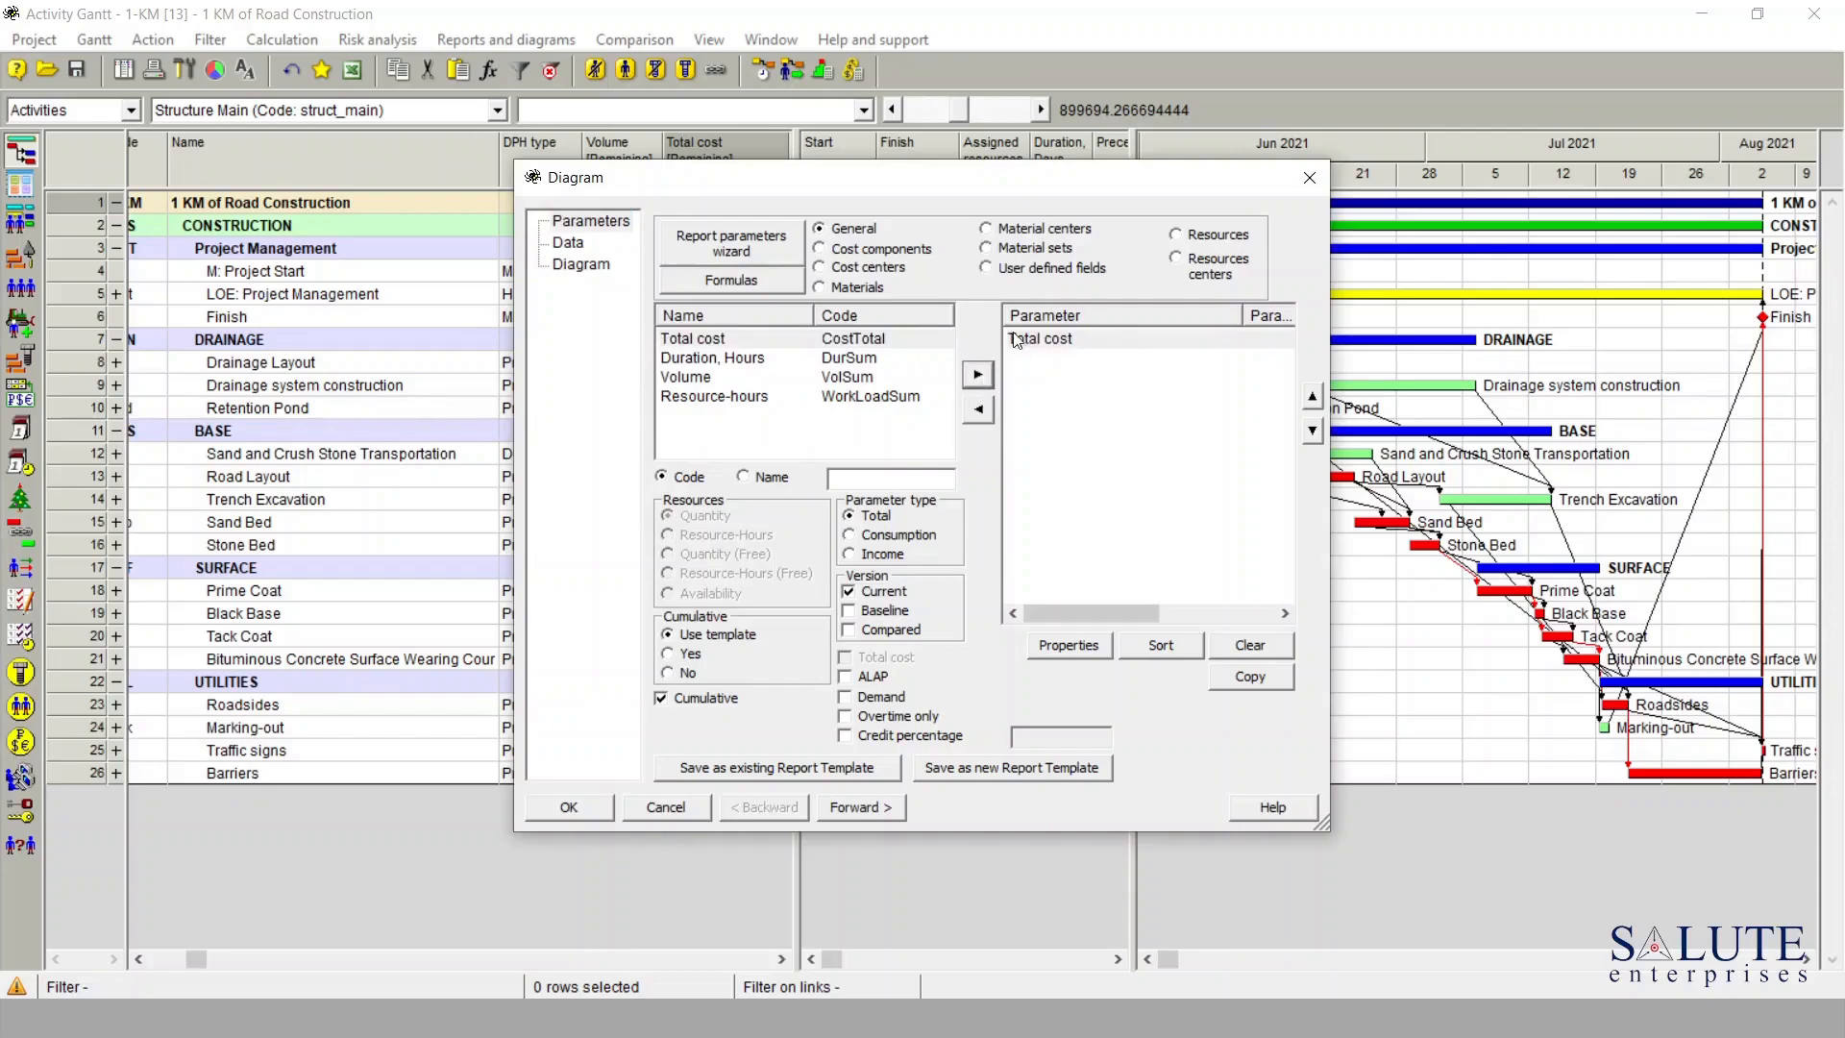
click(567, 814)
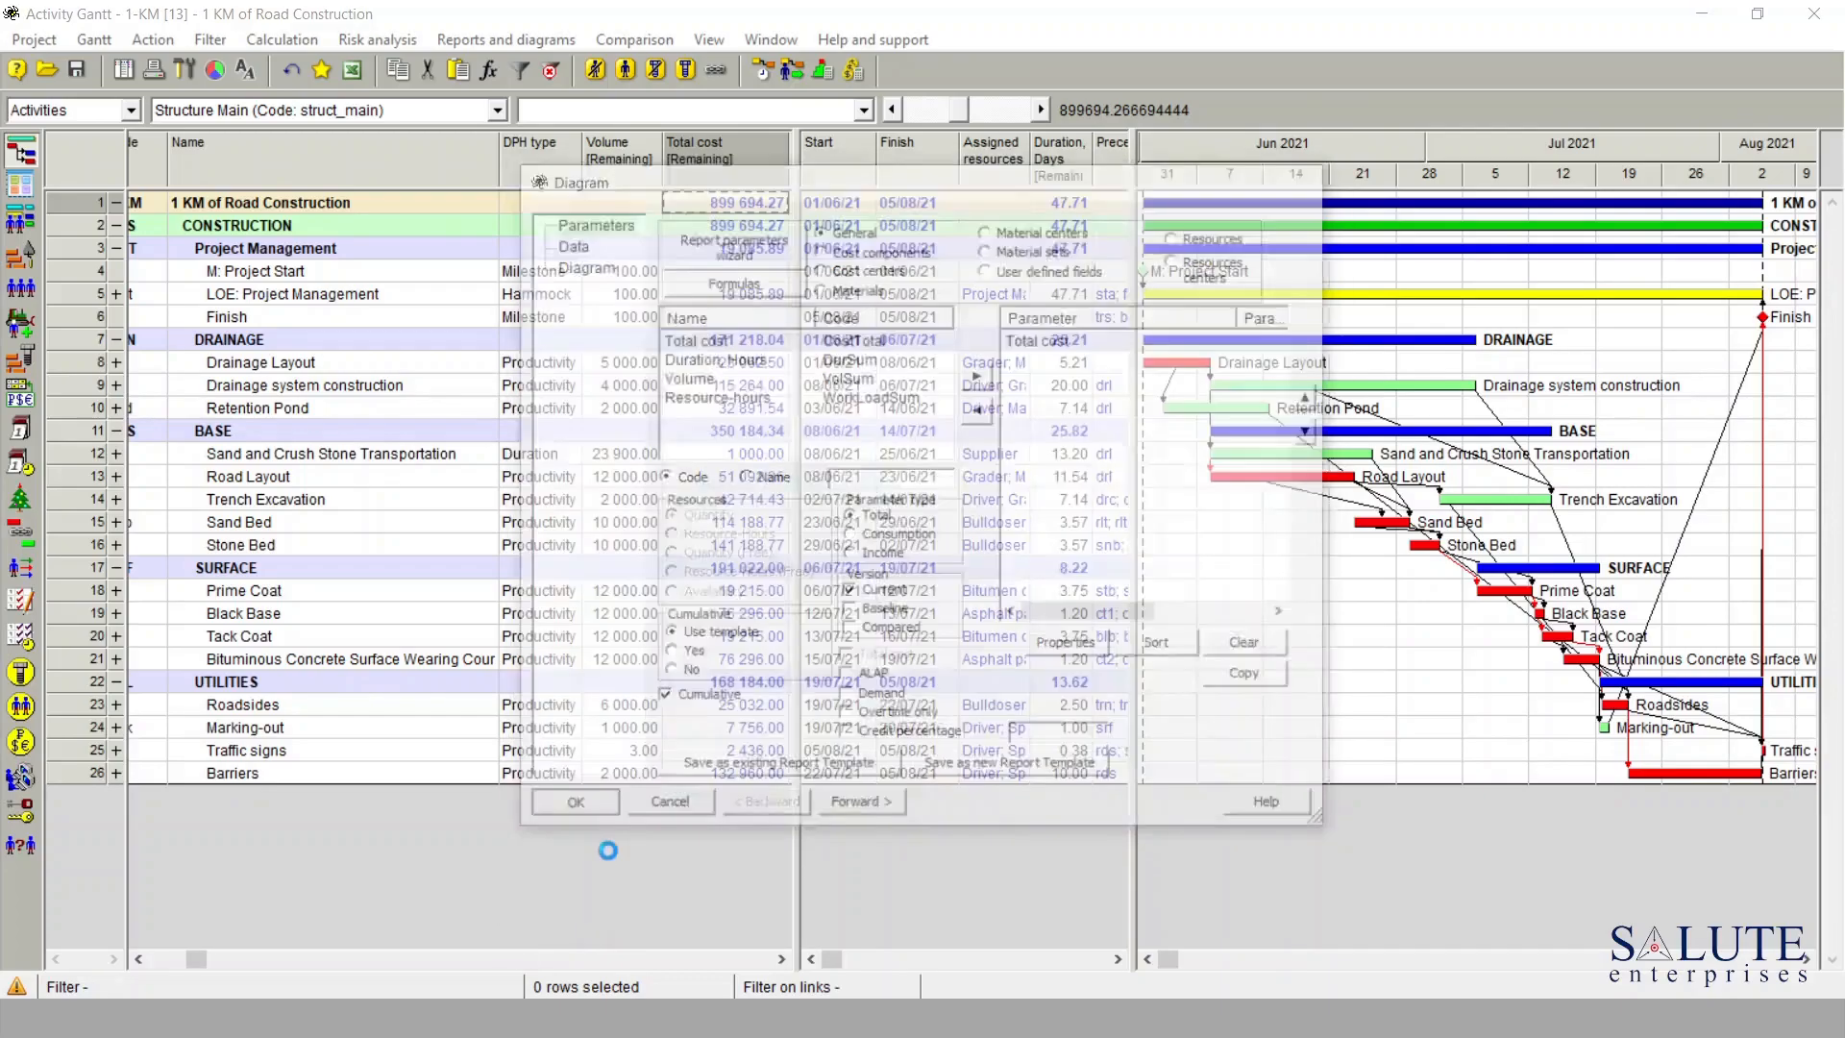